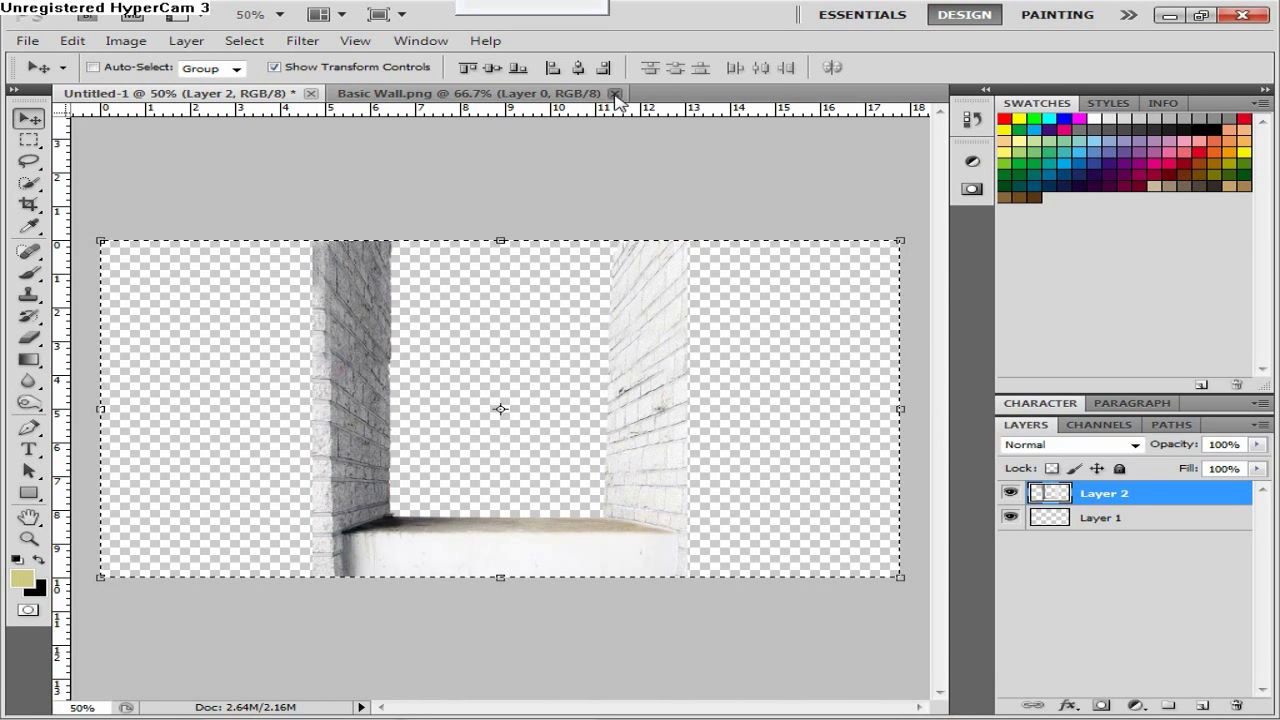
- Close the Basic Wall document and open the white-brick-seamless-1000-x-1000 image from the Pics folder
key("ctrl+w")
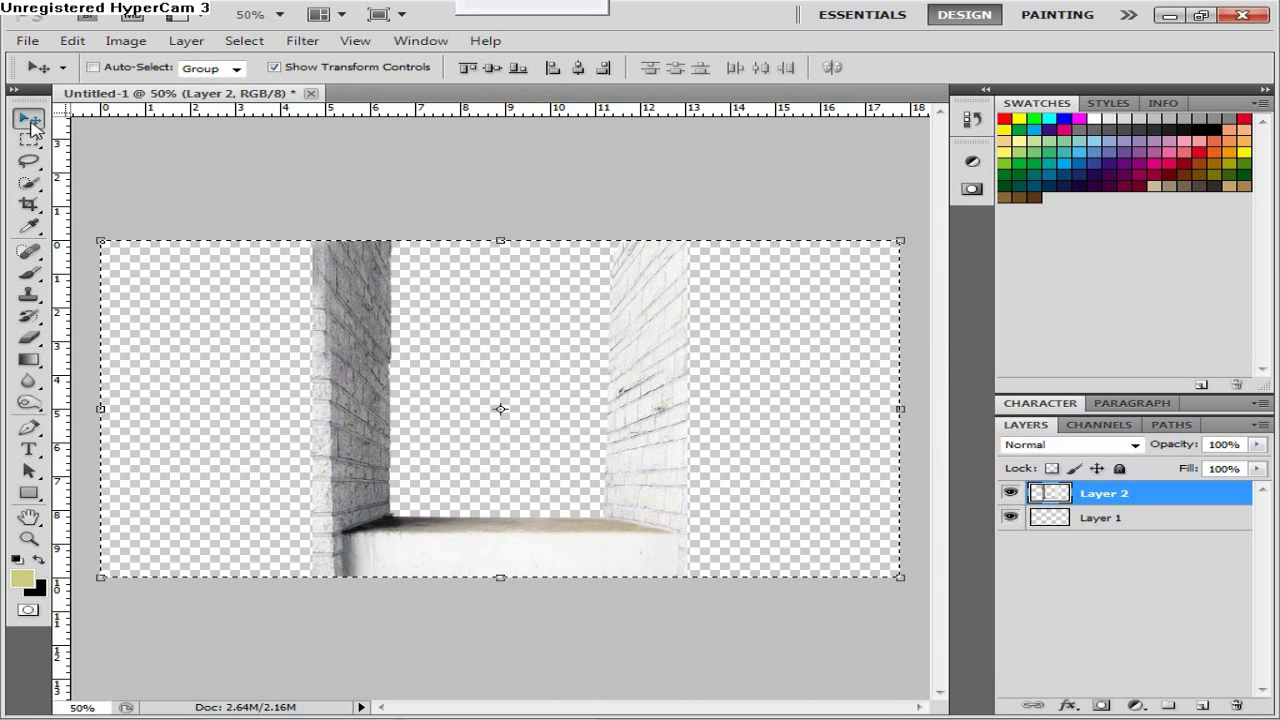
left_click(1110, 518)
left_click(1100, 493)
left_click(27, 40)
left_click(50, 77)
double_click(728, 240)
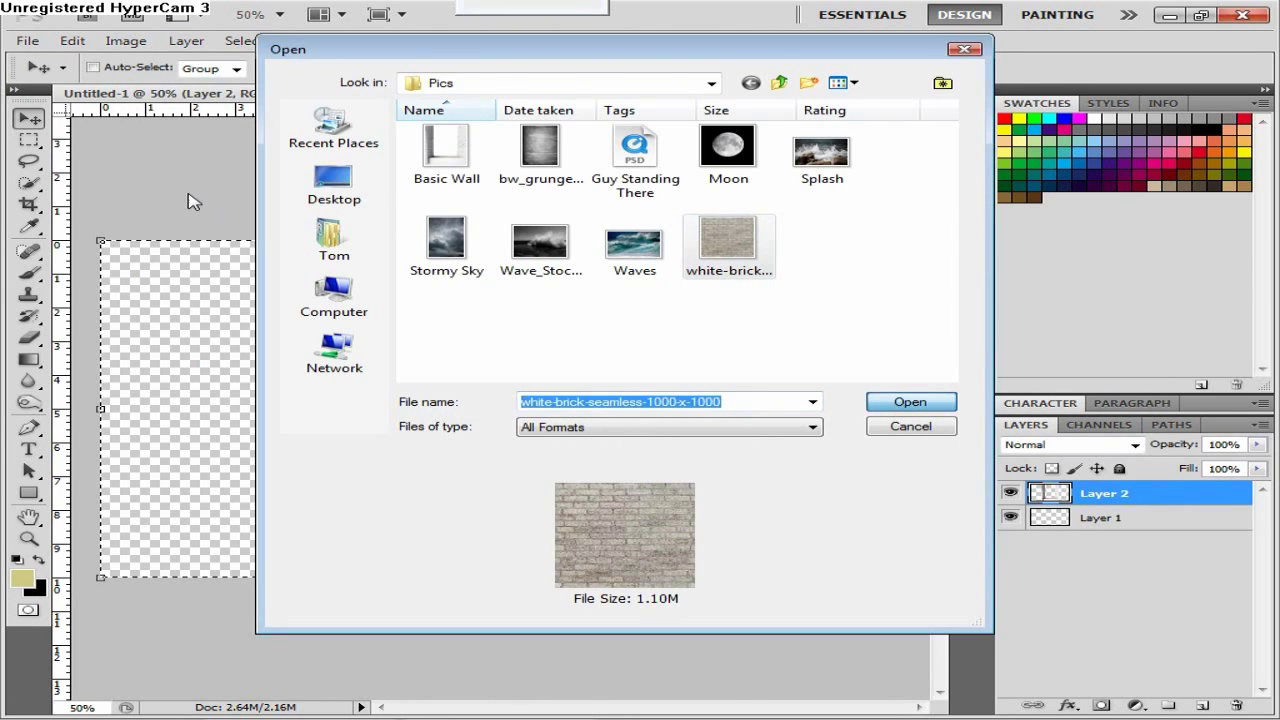
- Convert the brick image's background into a regular layer and copy it into the Untitled-1 document
double_click(1116, 500)
key("Return")
left_click_drag(521, 528, 454, 428)
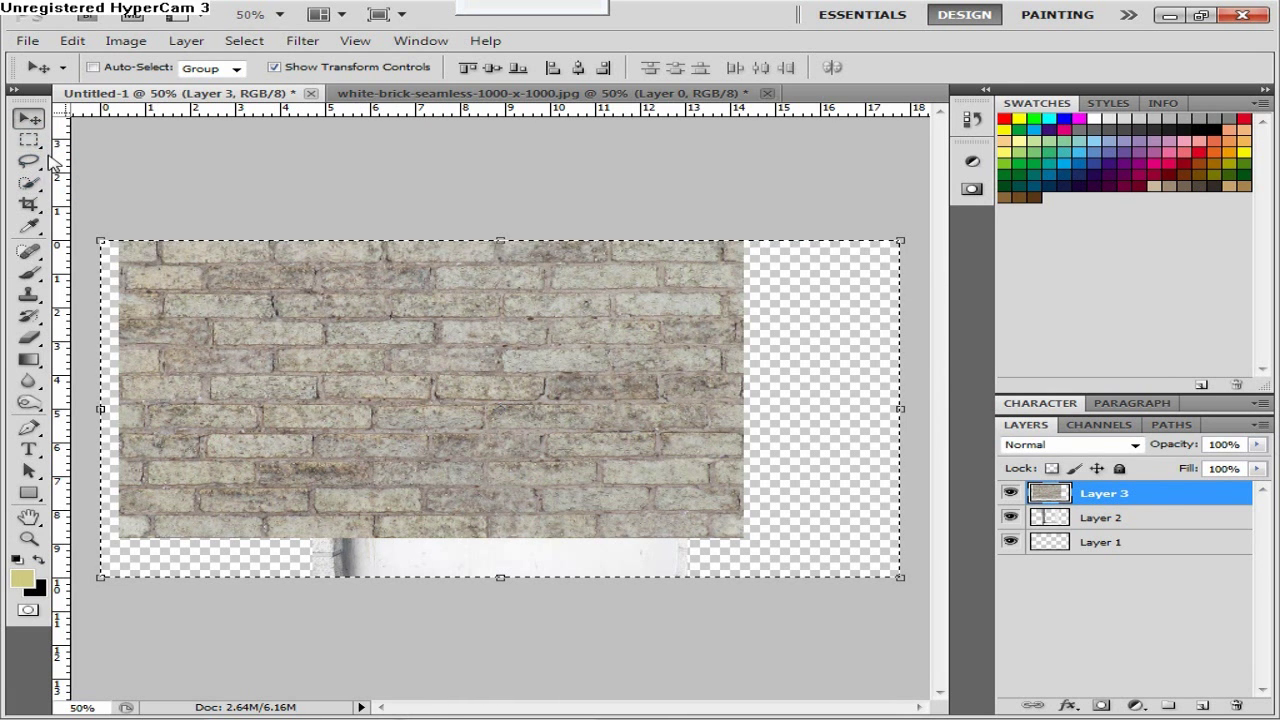
- Deselect the canvas and scale the brick layer to about 43% width and 51% height, placing it over the area left of the doorway
right_click(30, 184)
left_click(120, 204)
key("ctrl+d")
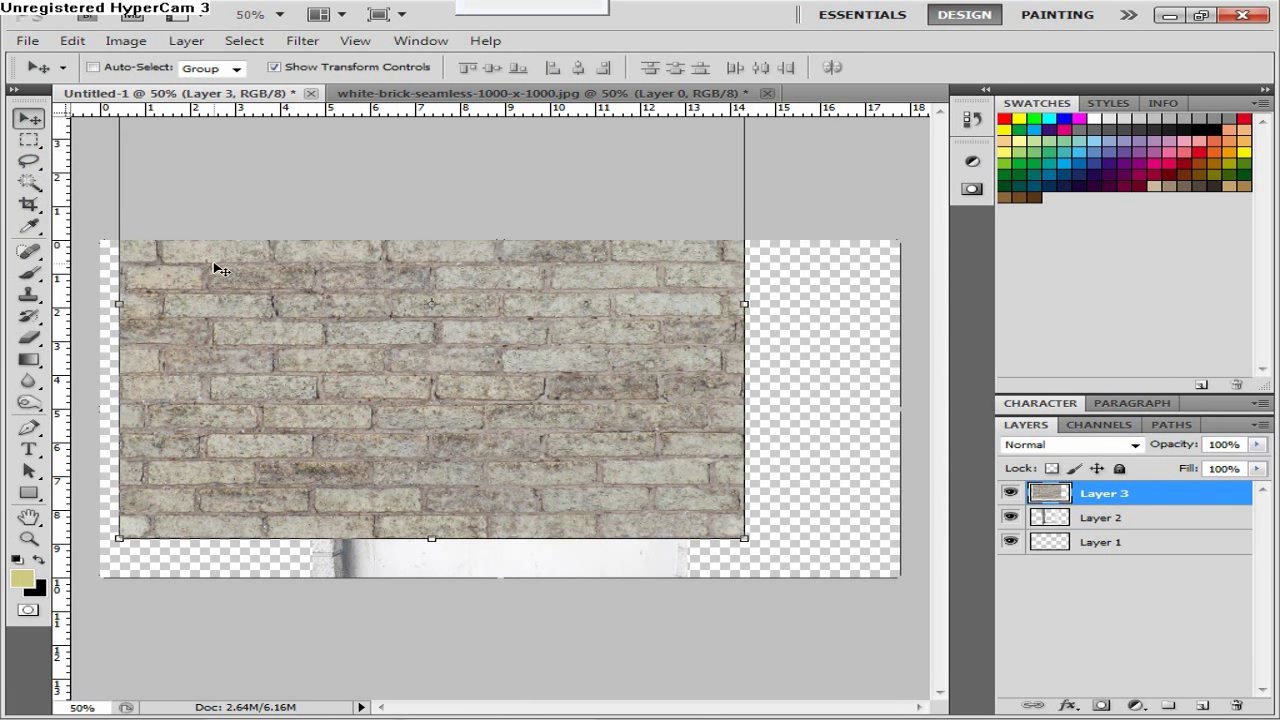
left_click_drag(744, 539, 433, 598)
left_click_drag(81, 598, 81, 603)
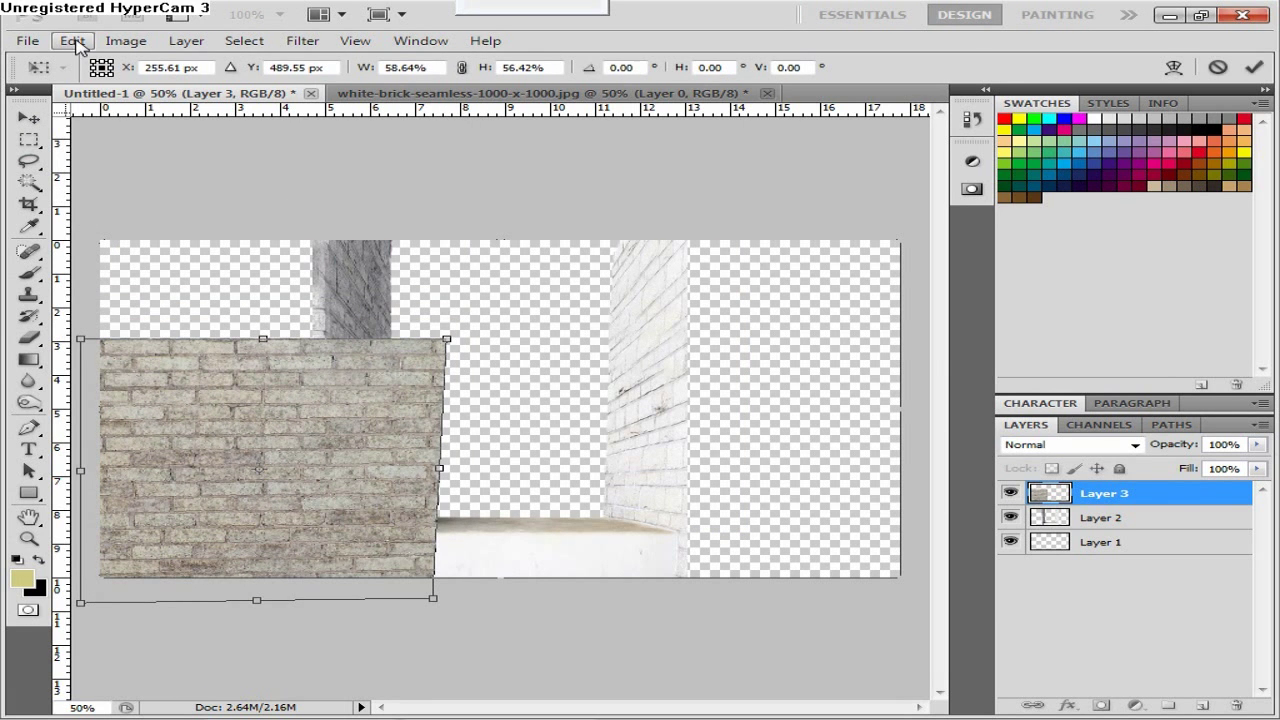
left_click(80, 41)
left_click(92, 61)
left_click_drag(446, 598, 325, 541)
left_click_drag(213, 526, 211, 579)
left_click_drag(293, 416, 221, 451)
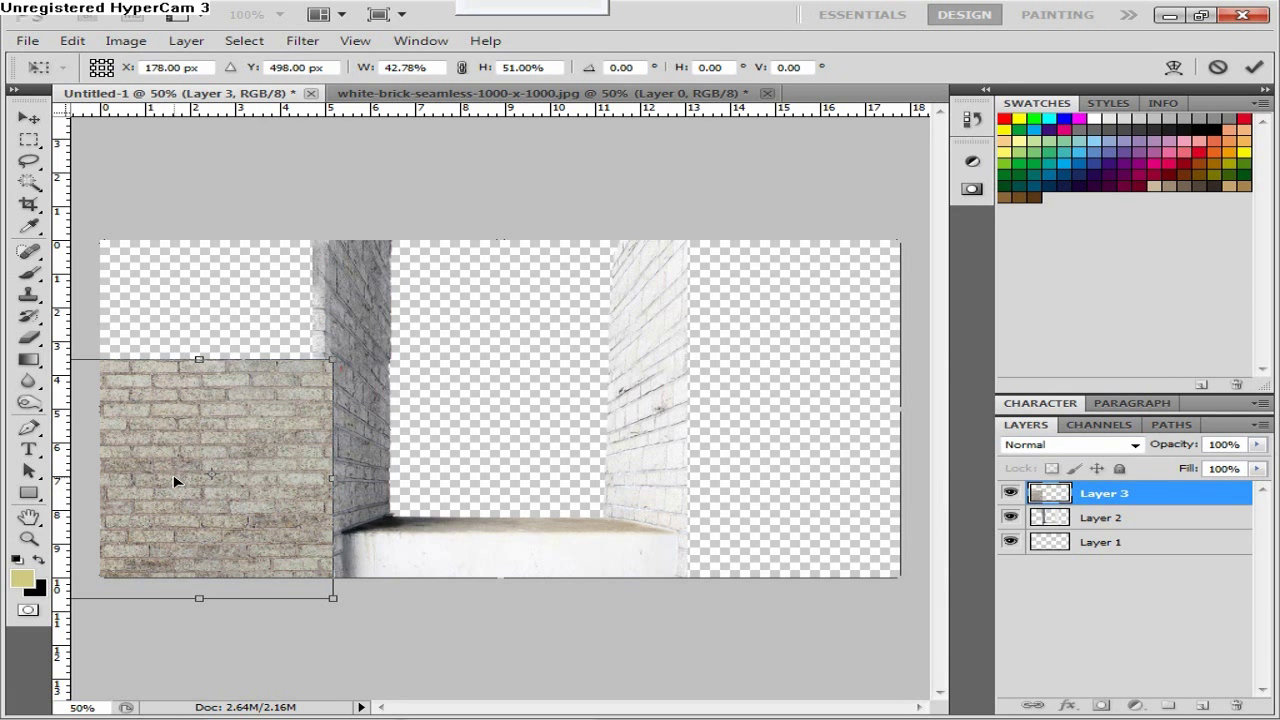
key("Return")
- Duplicate the brick layer to cover the left wall's full height and nudge the lower copy right toward the inner wall
left_click_drag(223, 457, 214, 487)
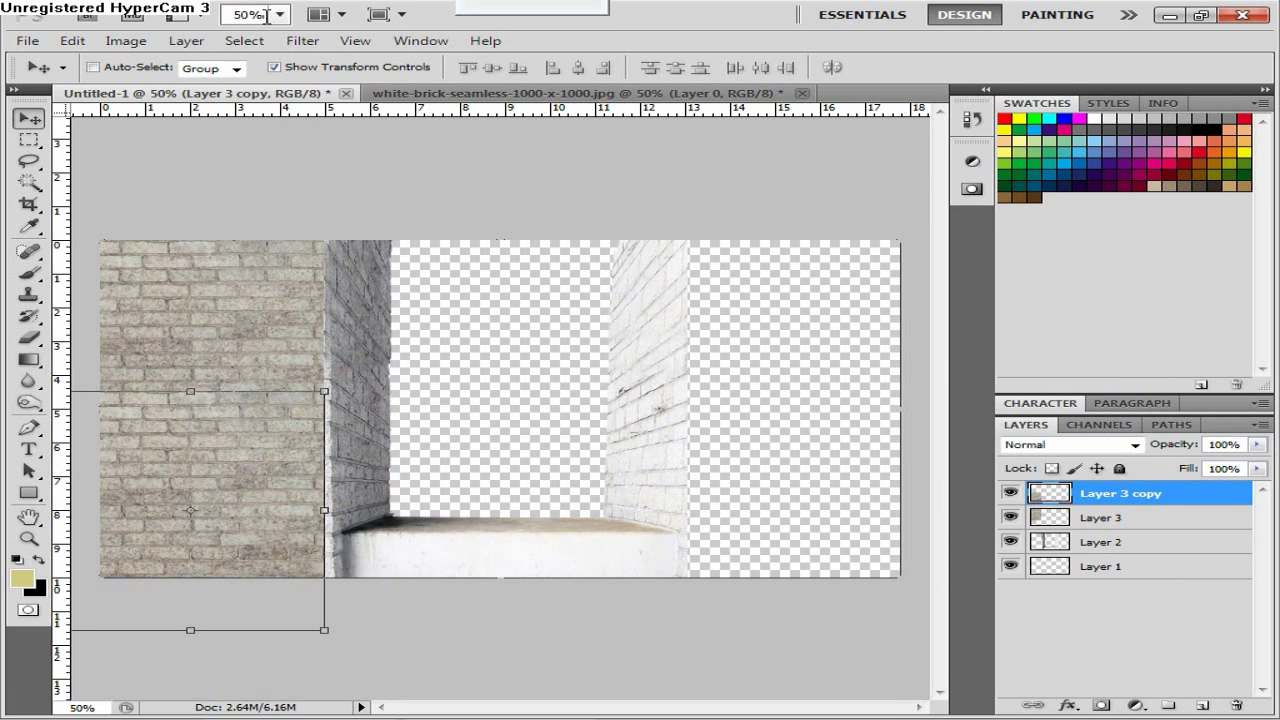
left_click(280, 14)
left_click(258, 106)
left_click_drag(938, 399, 936, 479)
left_click_drag(651, 707, 597, 707)
key("Right")
key("Right")
key("Right")
key("Right")
key("Right")
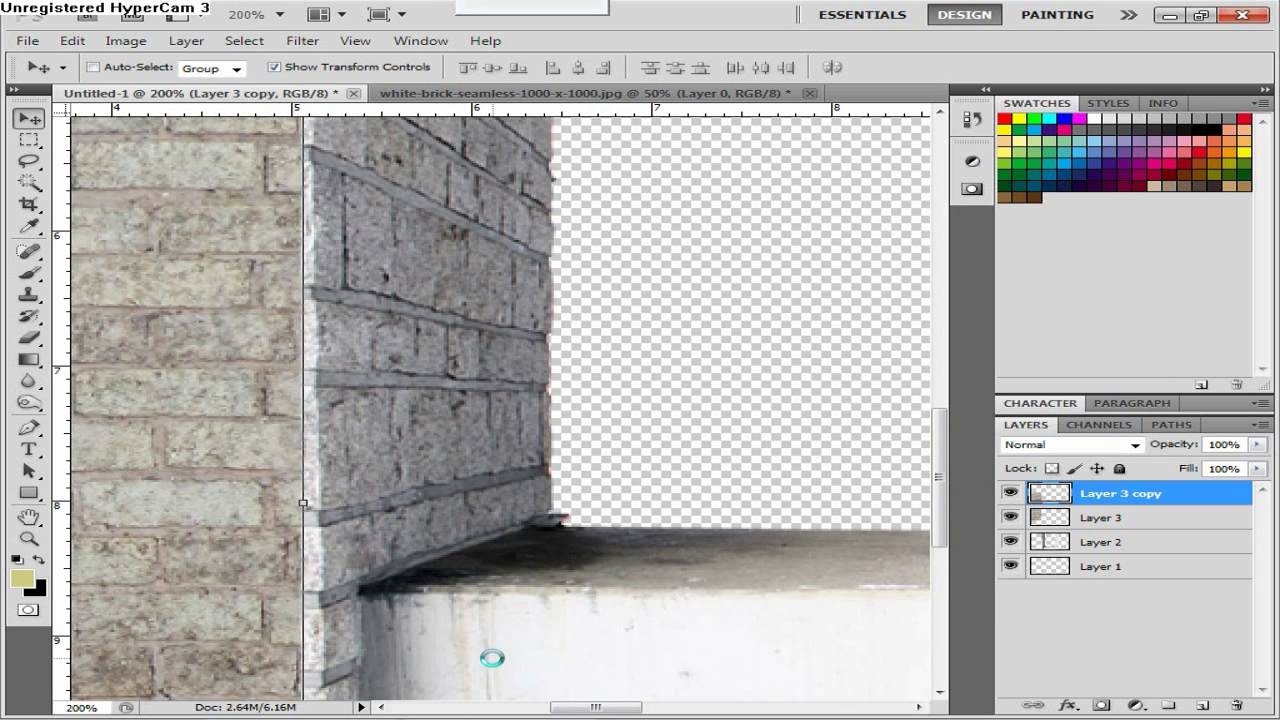
- Align the upper brick layer with the lower copy and merge both into one layer
left_click_drag(937, 480, 938, 337)
left_click(1145, 520)
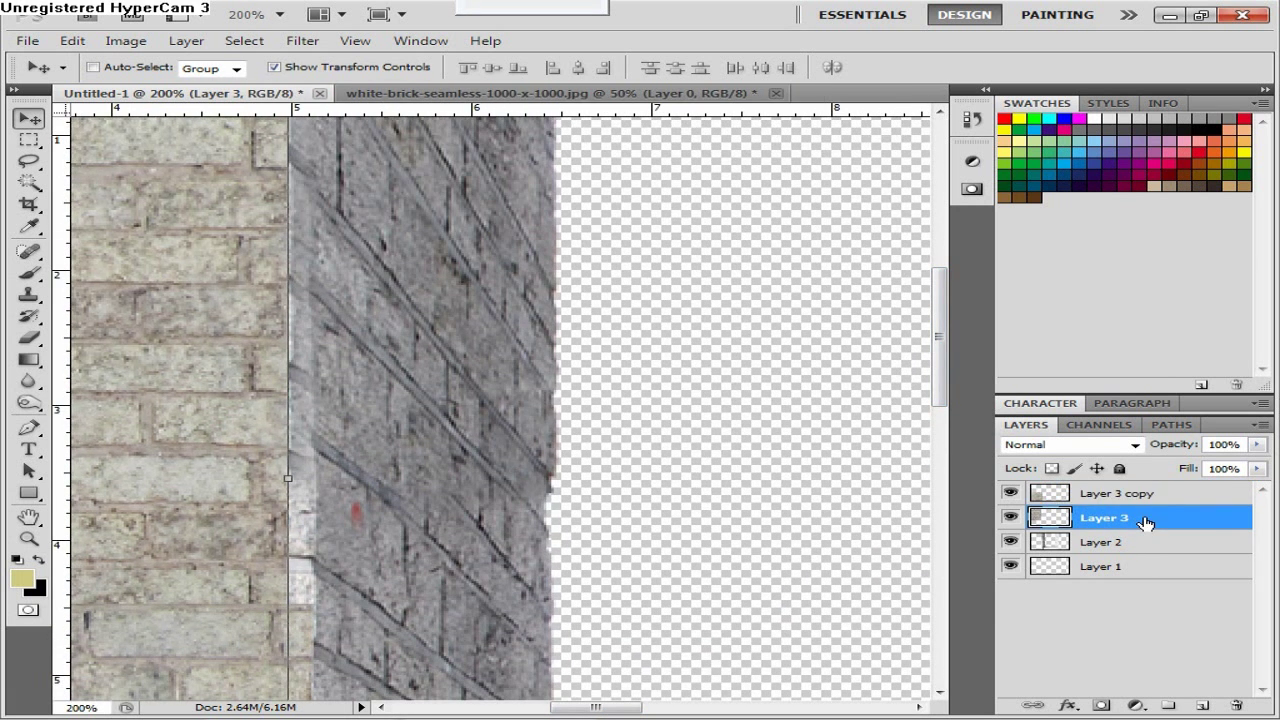
key("Delete")
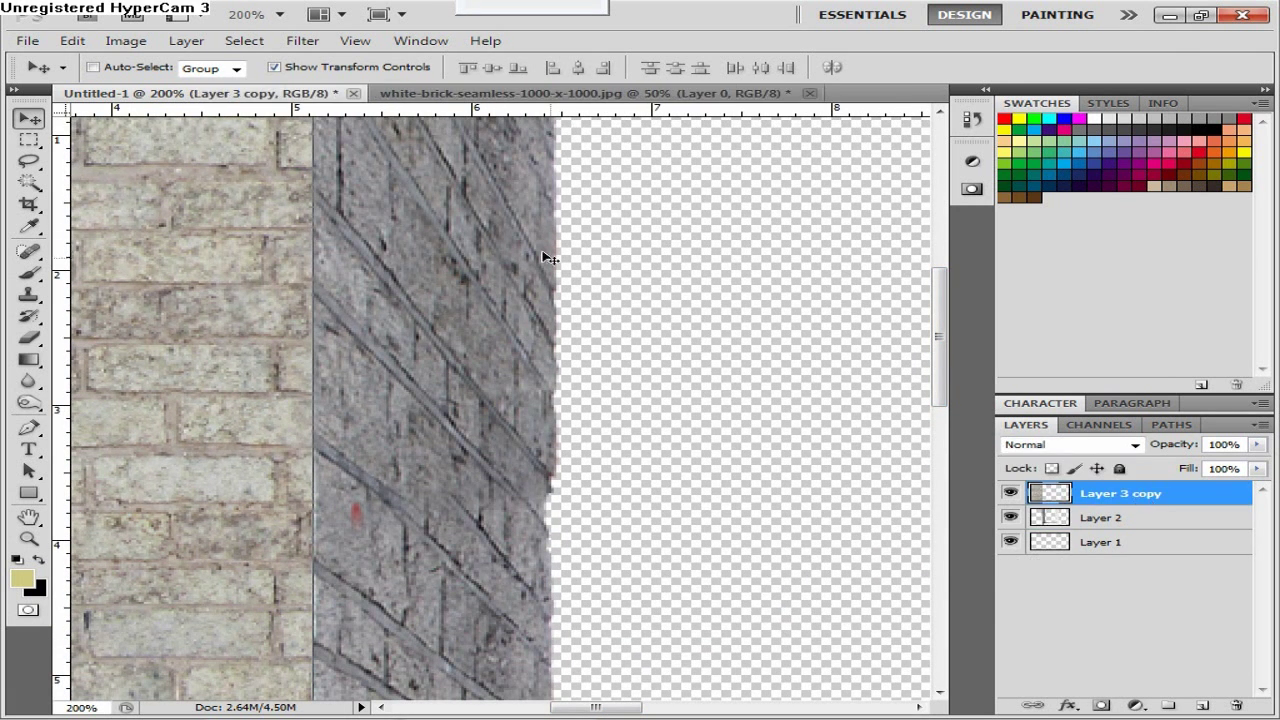
- Duplicate the merged left brick wall onto the area right of the doorway
left_click(281, 17)
left_click(258, 61)
left_click_drag(193, 374, 812, 420)
- Rename the left brick wall layer as Left and its duplicate on the other side as Right
double_click(1115, 517)
type("Left")
key("Return")
double_click(1120, 493)
type("Right")
key("Return")
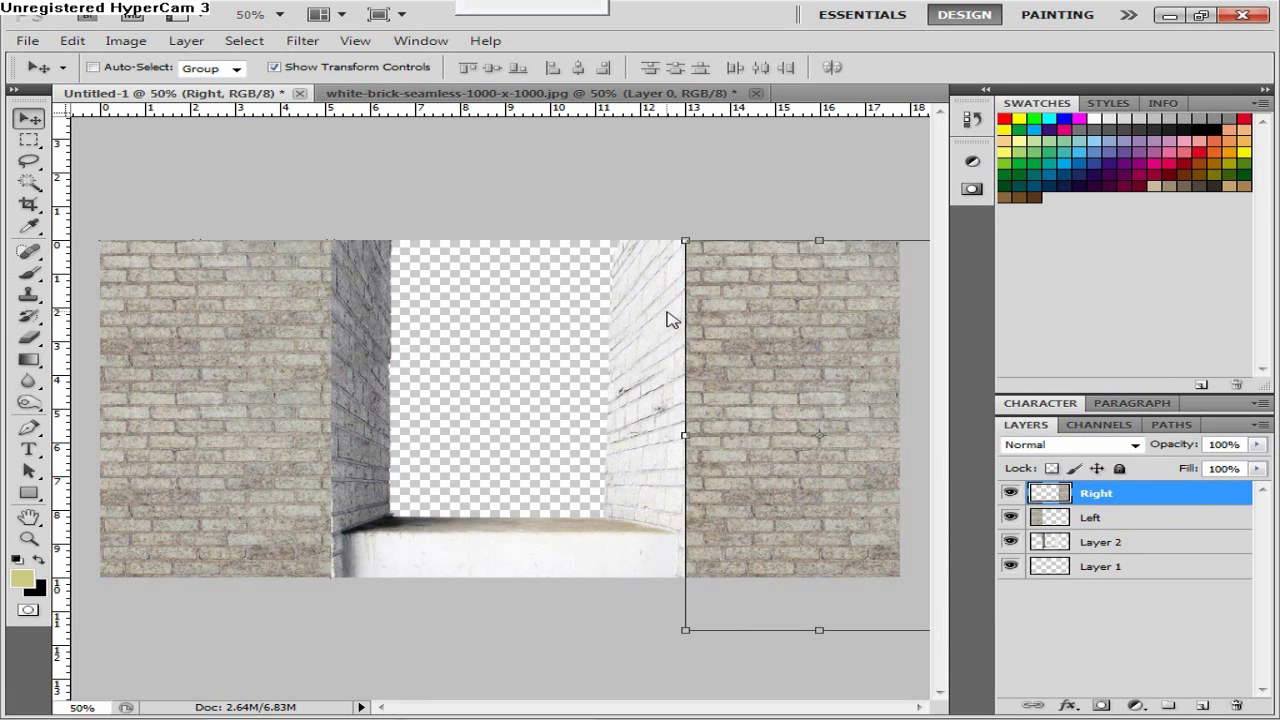
- Duplicate the Left layer and squeeze the copy to about 30% width over the doorway's left inner wall
mouse_move(1006, 702)
left_click(1090, 517)
left_click_drag(180, 500, 405, 494)
left_click_drag(598, 627, 411, 524)
- Distort the left inner brick strip in perspective so it tapers from the outer wall toward the opening
left_click_drag(329, 540, 330, 630)
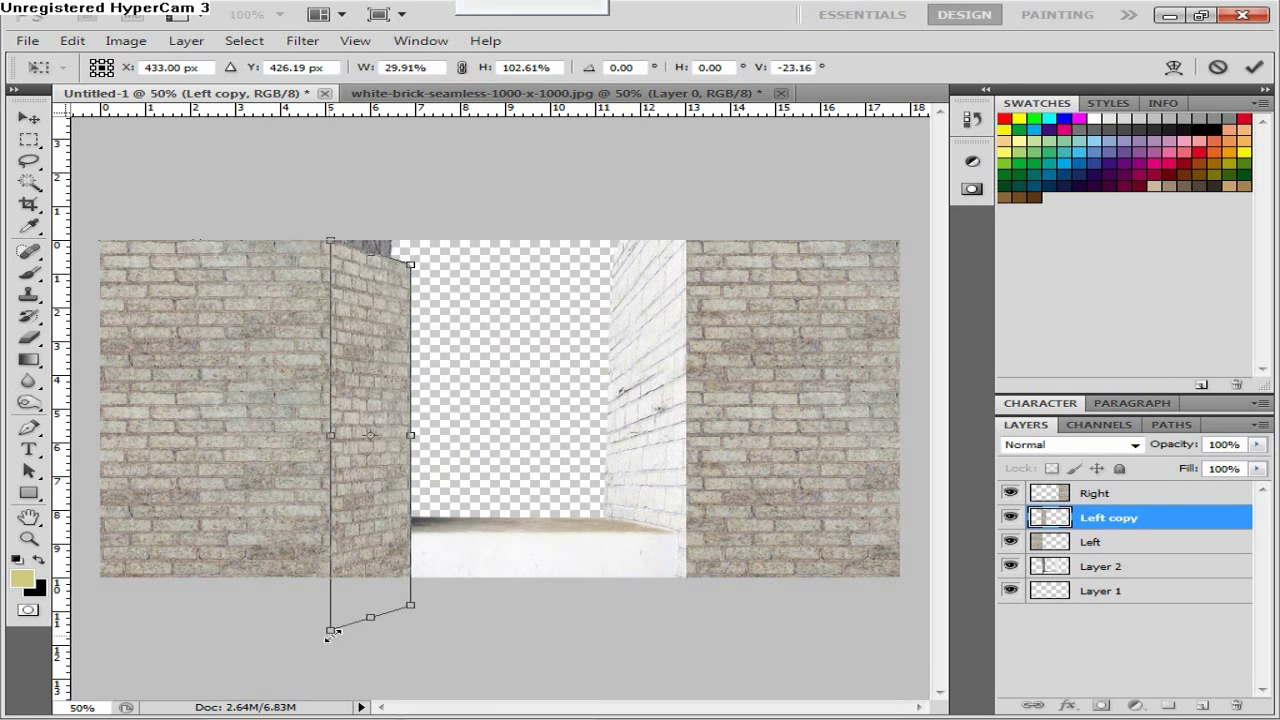
mouse_move(409, 266)
left_mouse_down()
mouse_move(420, 271)
mouse_move(410, 265)
left_mouse_up()
left_click_drag(410, 604, 407, 578)
left_click_drag(332, 598, 330, 712)
left_click_drag(407, 265, 407, 236)
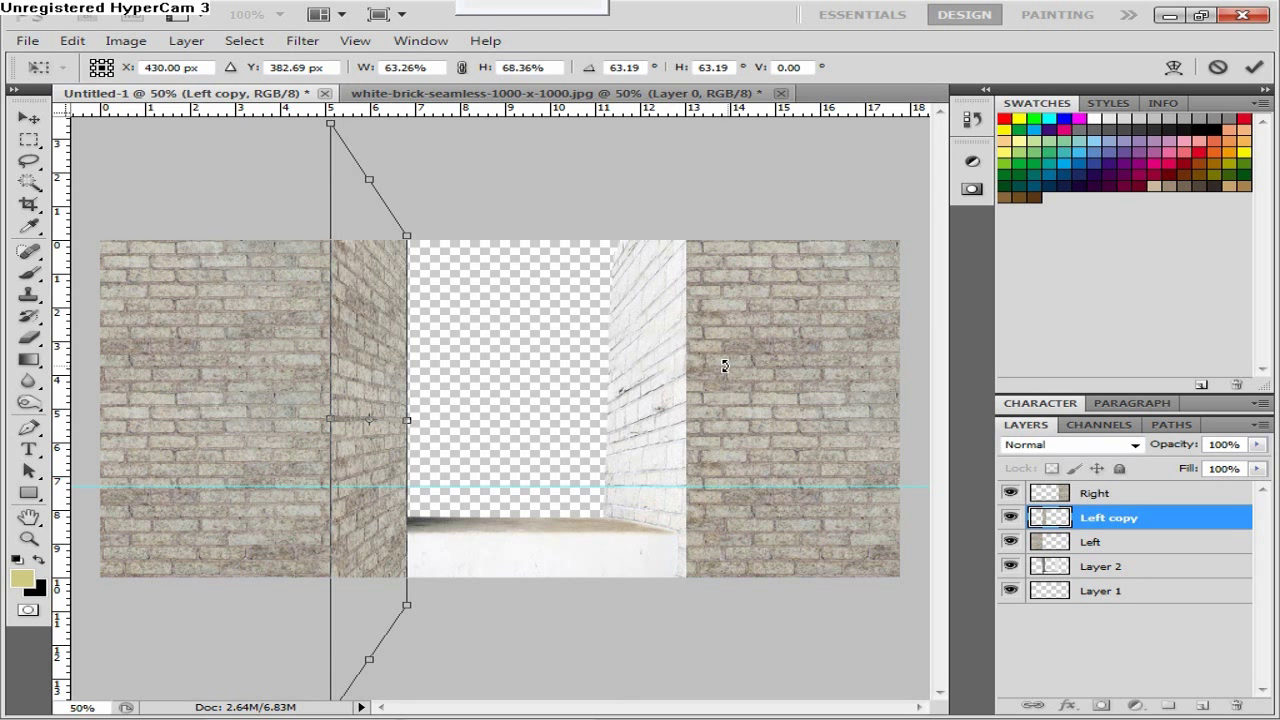
key("Return")
- Duplicate the Left layer again and squeeze the copy to about 30% width over the doorway's right inner wall
left_click(1110, 542)
left_click_drag(214, 388, 572, 387)
left_click_drag(418, 437, 604, 432)
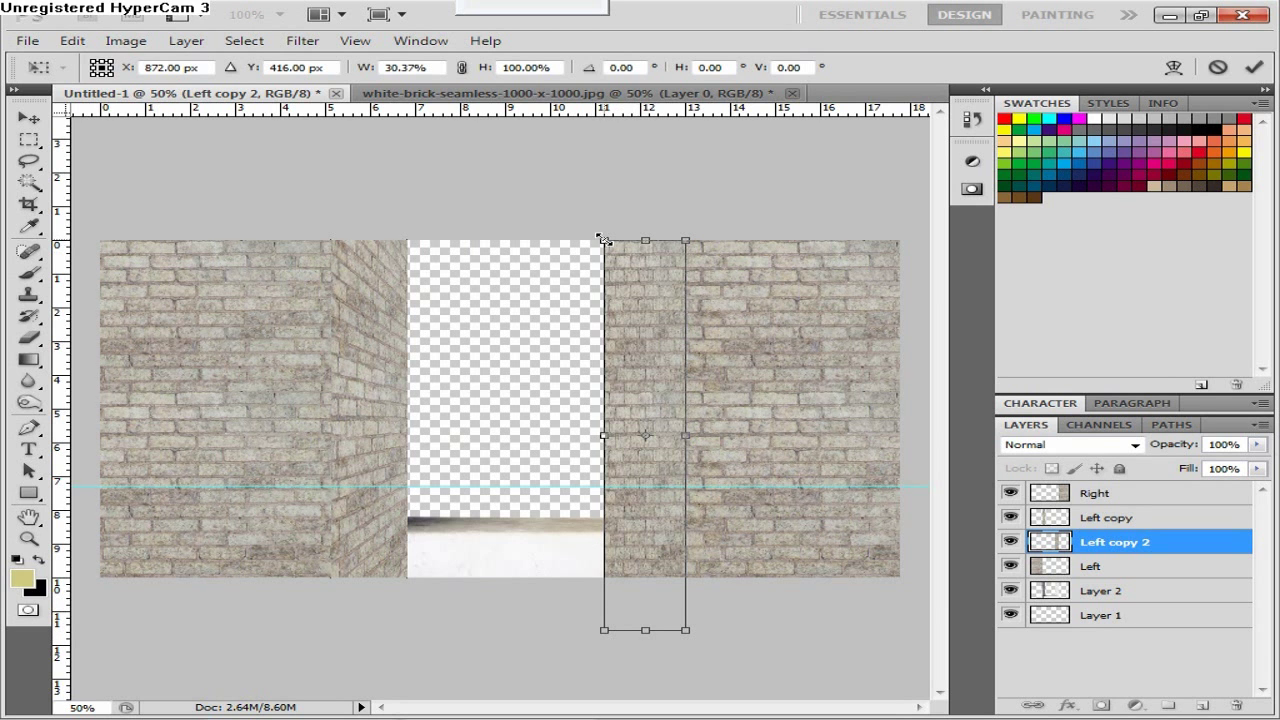
- Apply a perspective distortion to the right inner brick strip so it tapers toward the opening
mouse_move(604, 241)
left_mouse_down()
mouse_move(613, 265)
mouse_move(615, 137)
mouse_move(615, 254)
mouse_move(620, 234)
left_mouse_up()
left_click(88, 43)
left_click(100, 63)
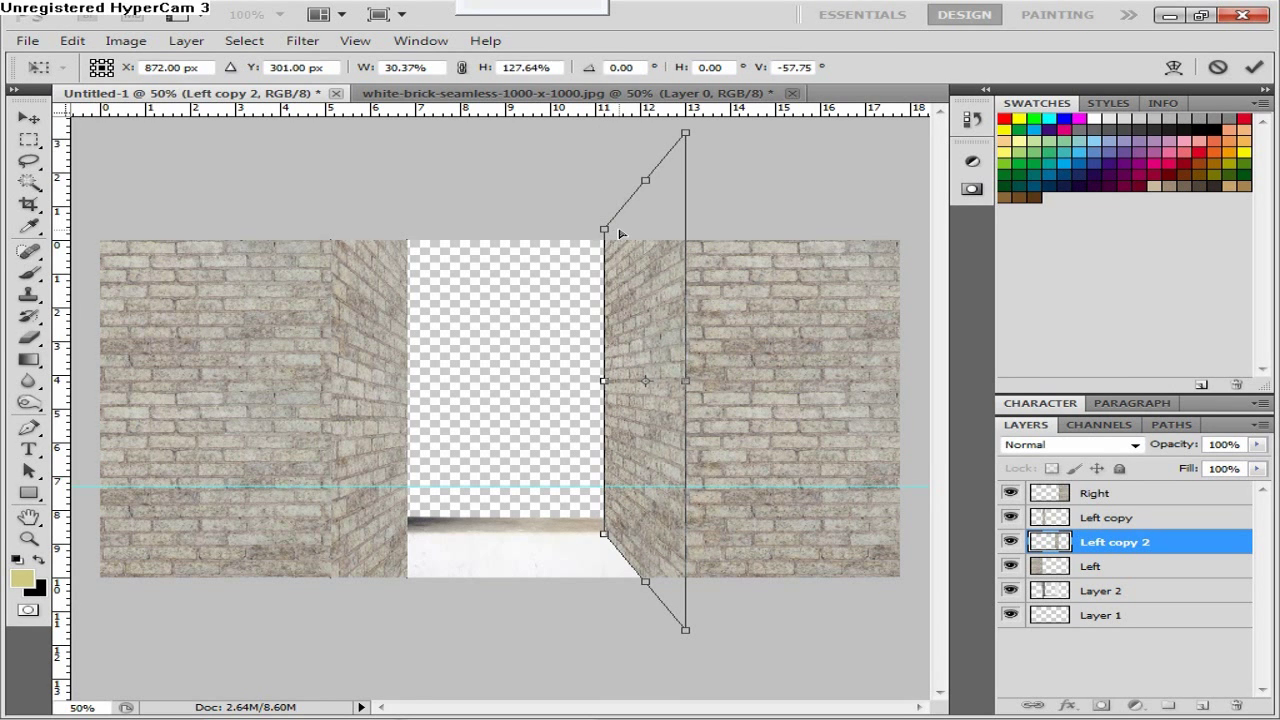
left_click(1113, 524)
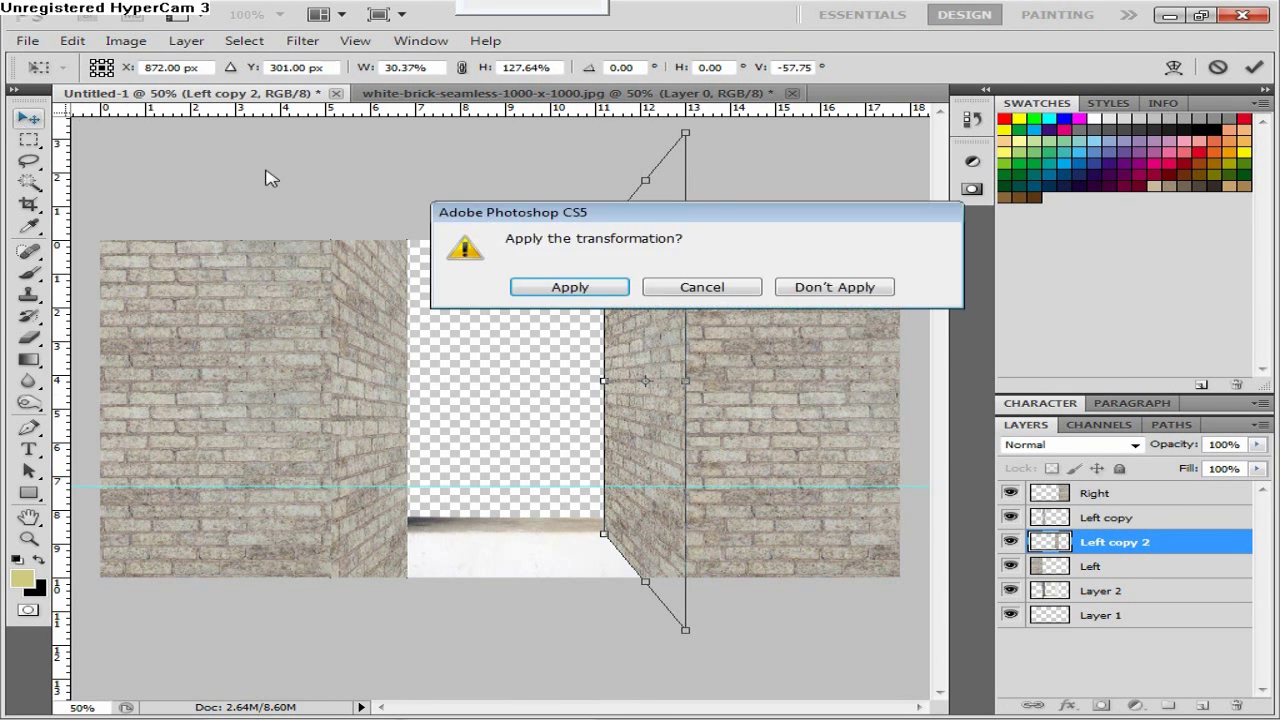
key("Return")
- Enlarge the left inner brick strip to meet the outer wall and strengthen its perspective taper toward the opening
left_click_drag(408, 123, 369, 65)
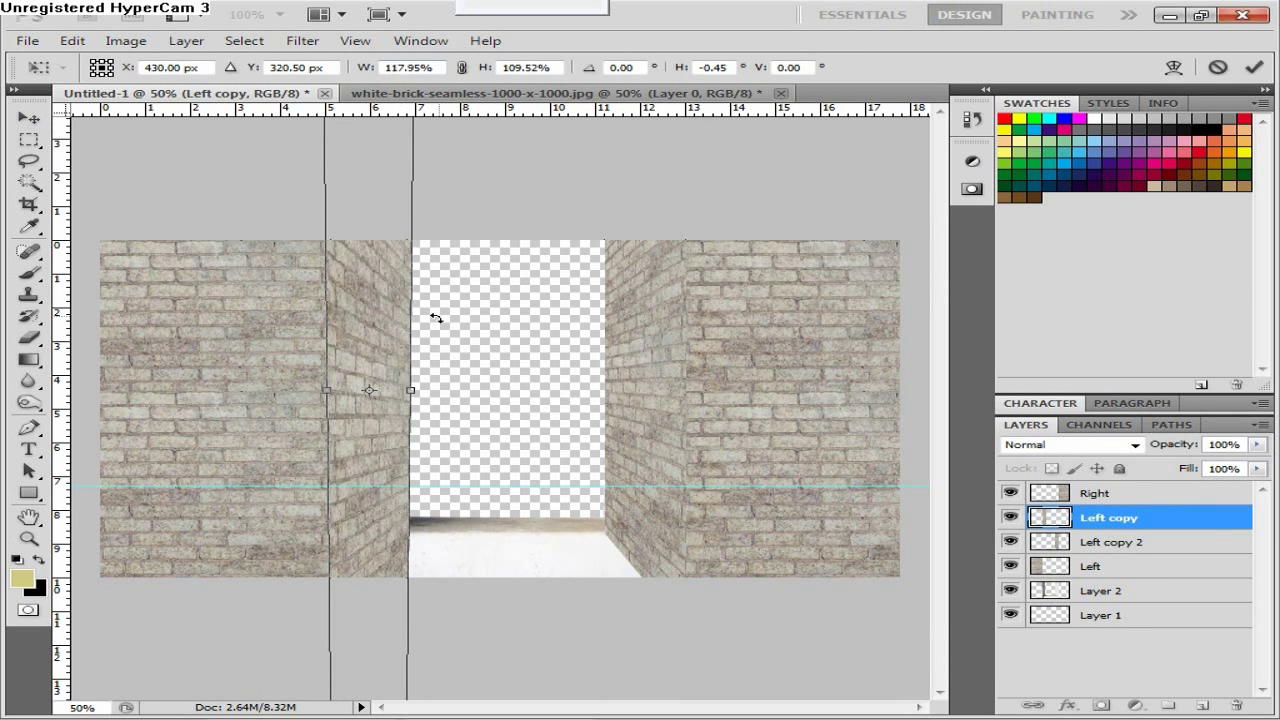
left_click(28, 118)
left_click(550, 288)
left_click(280, 15)
left_click(272, 38)
left_click_drag(460, 239, 455, 285)
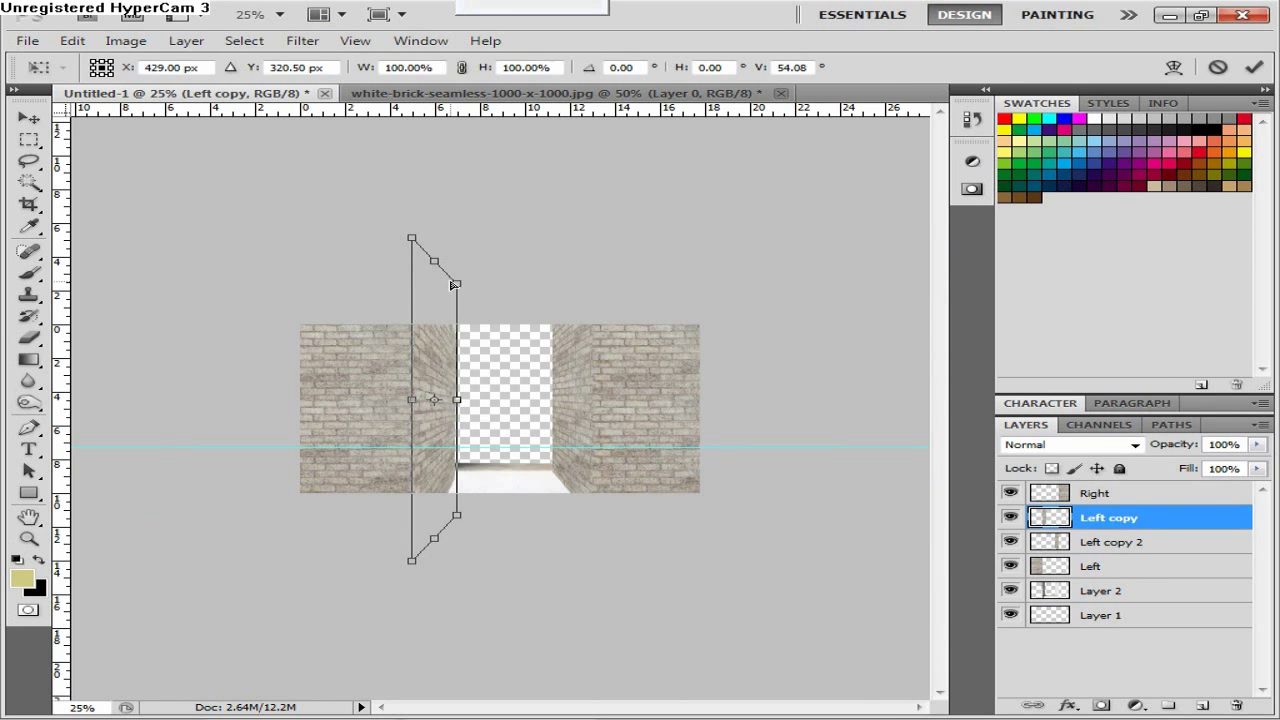
key("v")
key("Return")
left_click(280, 14)
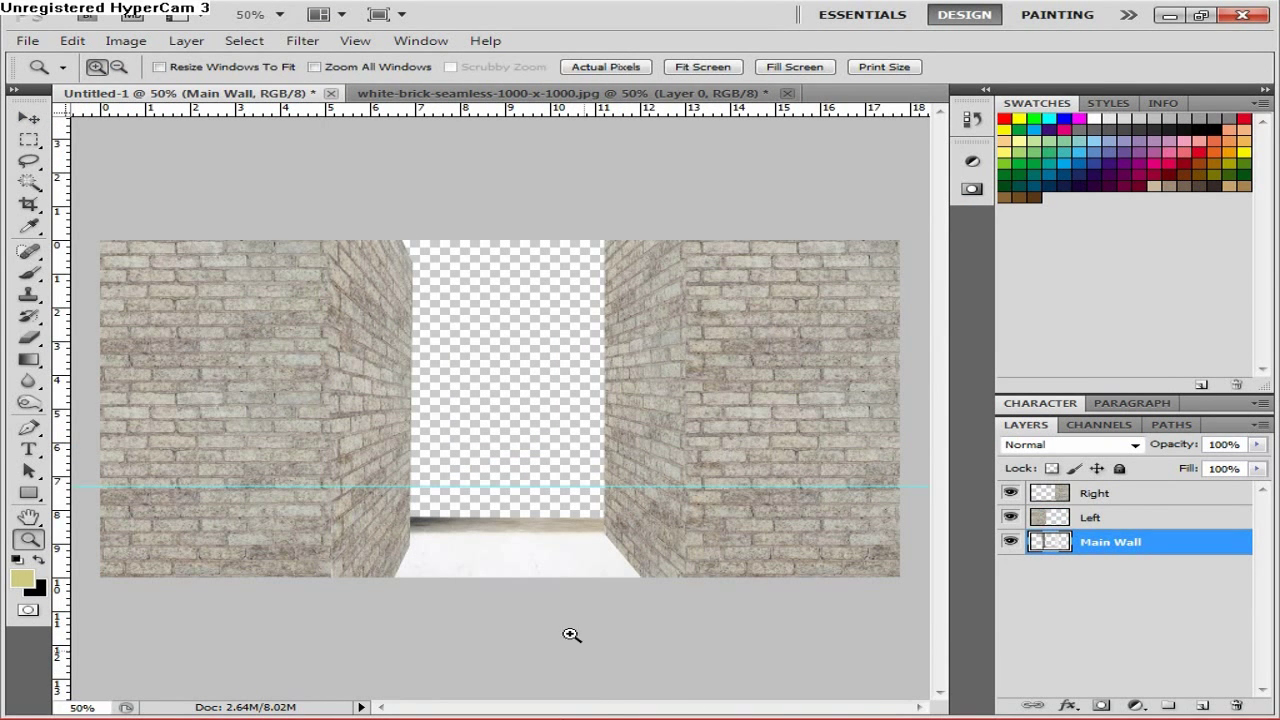
- Apply the Shear filter to the Right layer, bowing the middle of the curve slightly to the right
key("v")
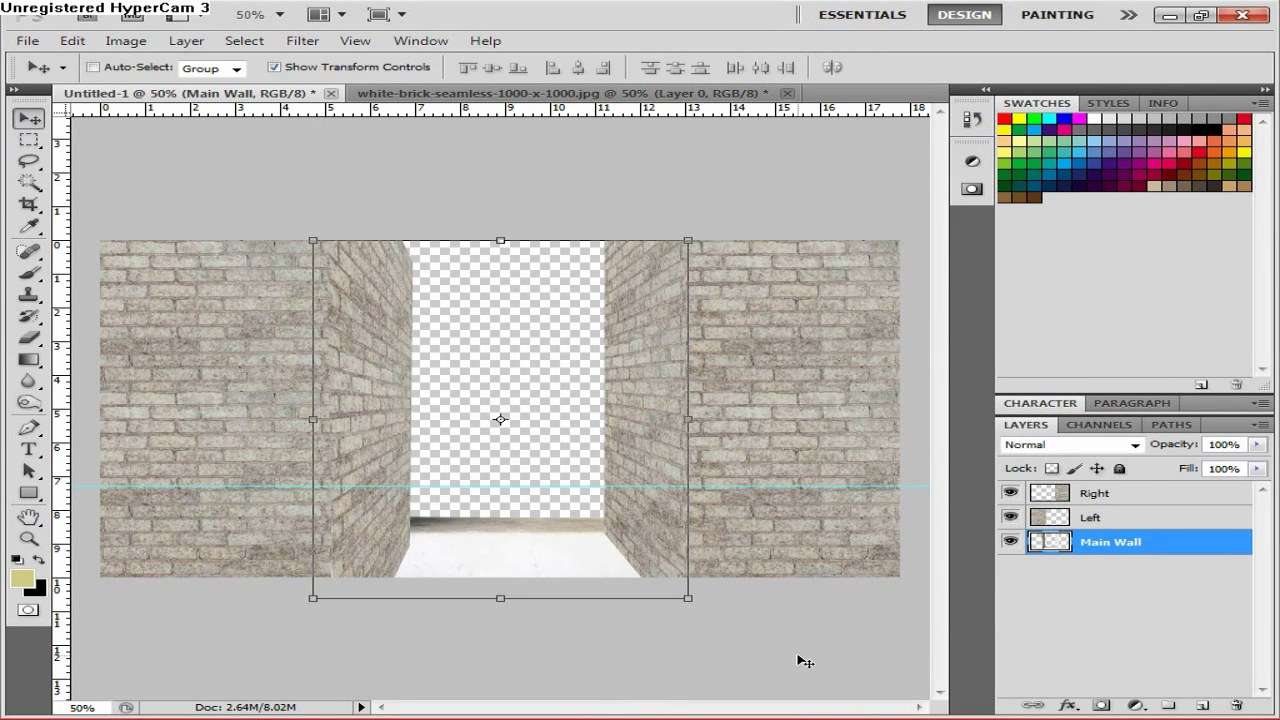
left_click(1100, 493)
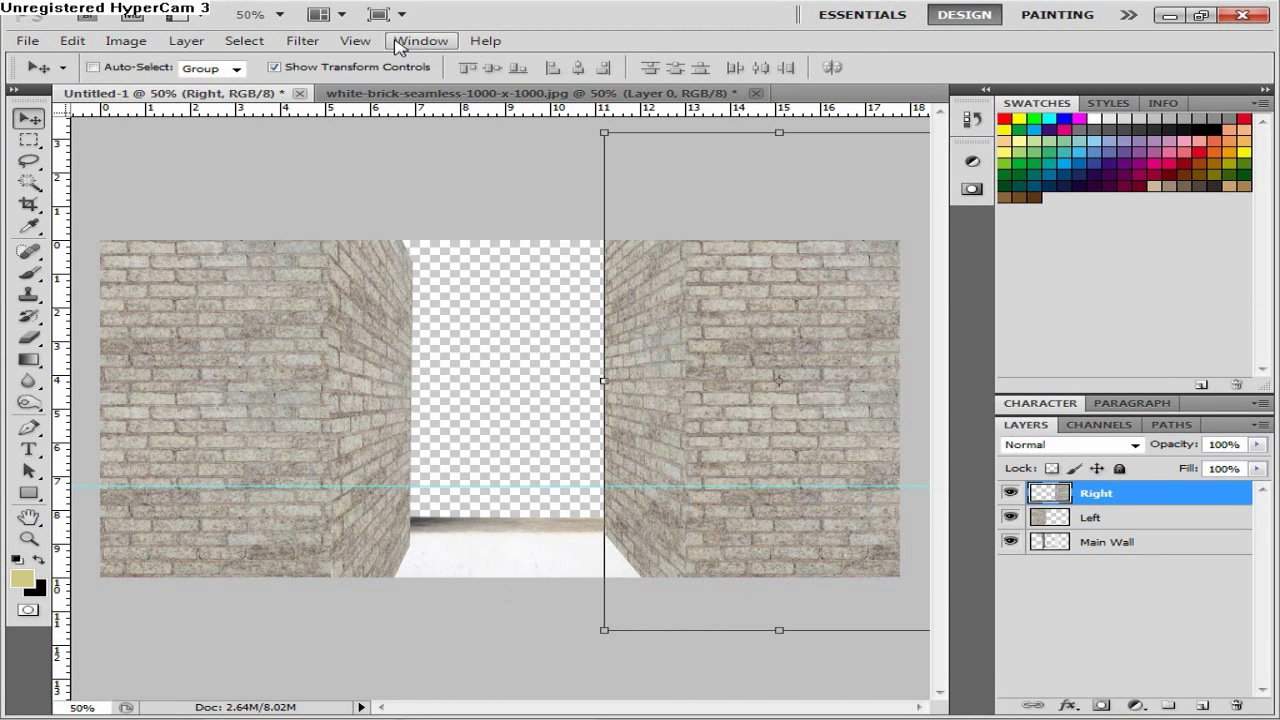
left_click(302, 40)
mouse_move(330, 247)
left_click(609, 370)
left_click_drag(537, 215, 543, 214)
left_click(734, 160)
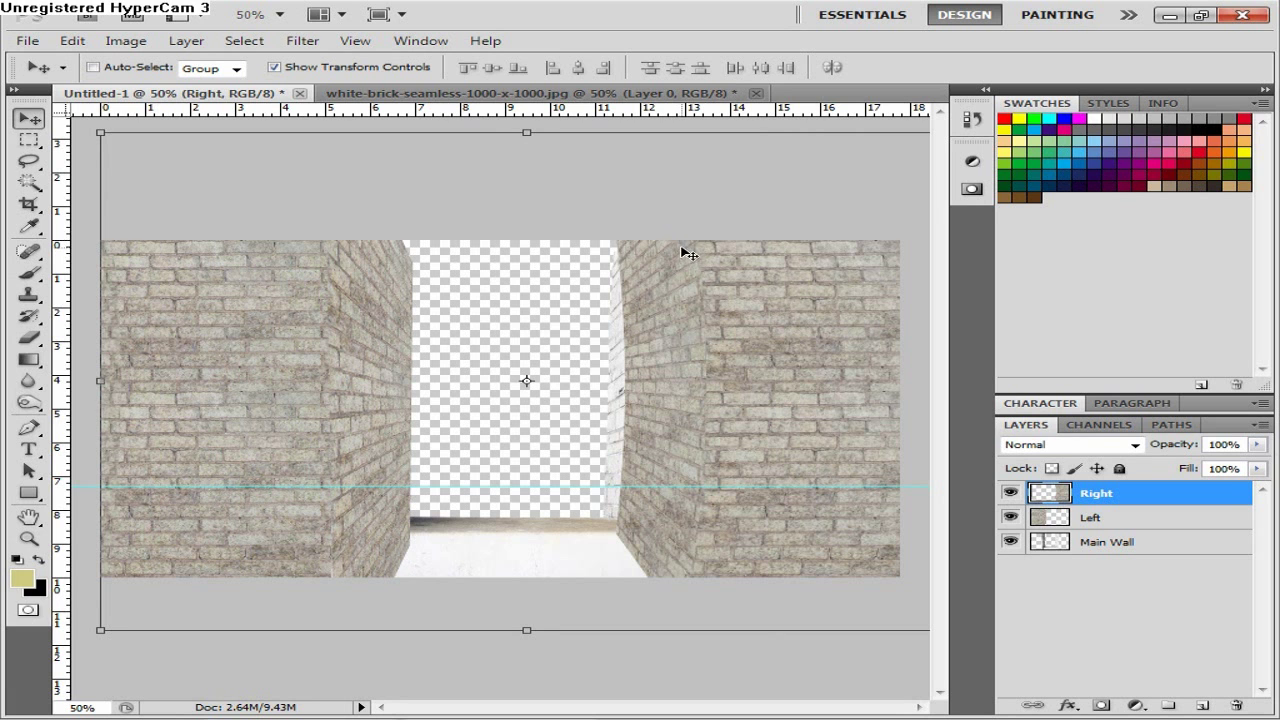
- Apply the Shear filter to the Left layer, bowing the middle of the curve slightly to the left
left_click(1090, 517)
left_click(302, 40)
mouse_move(350, 248)
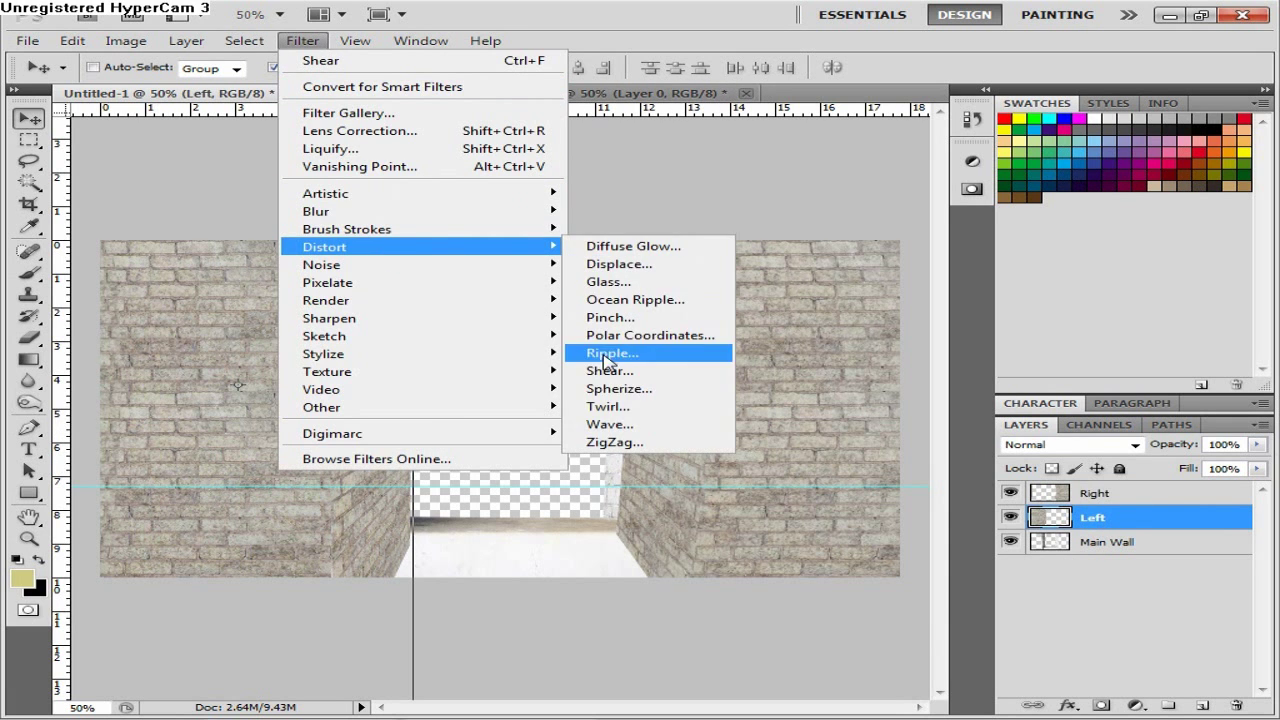
left_click(660, 371)
left_click_drag(536, 208, 524, 210)
left_click(766, 184)
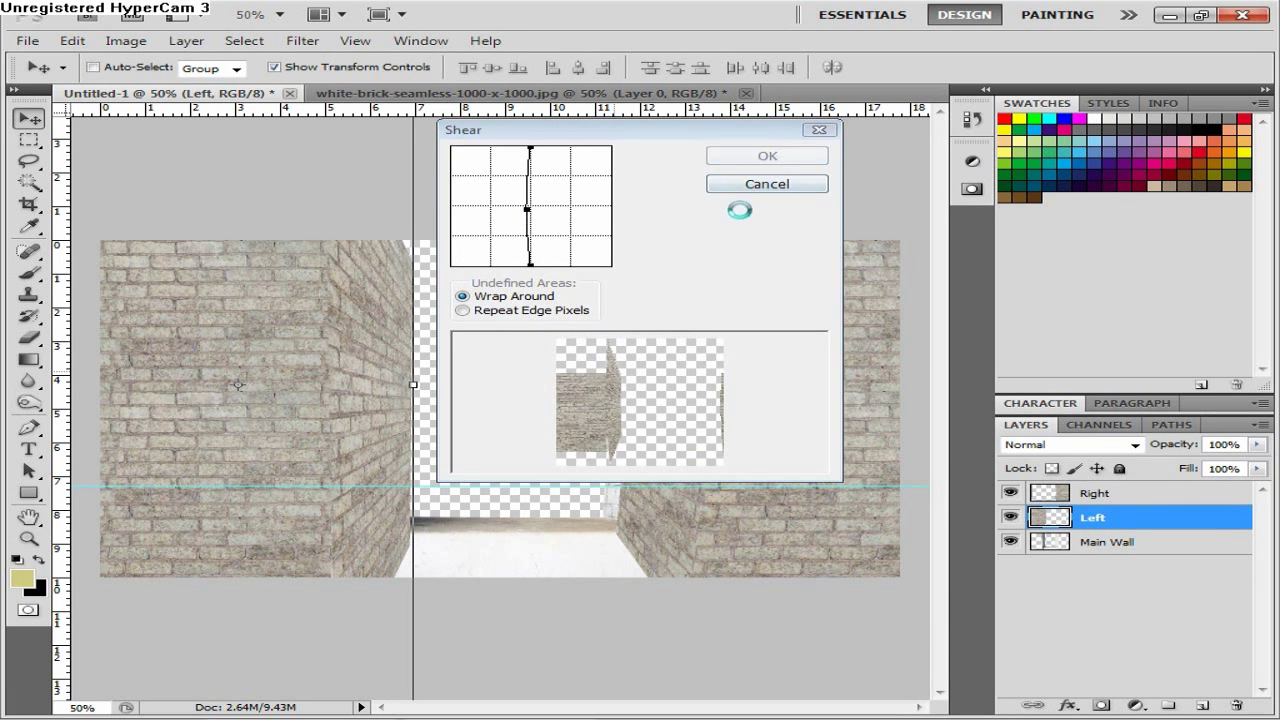
- Move the Right layer slightly left toward the opening and add a layer mask to it
left_click(1126, 493)
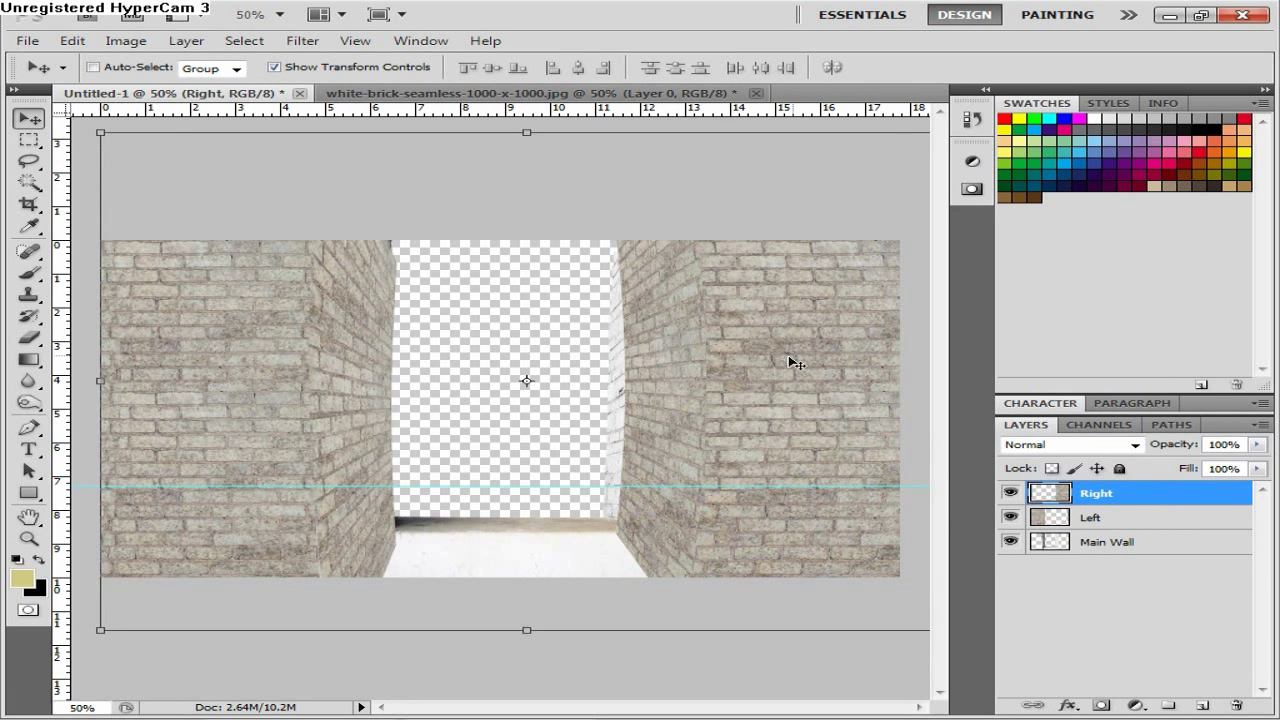
left_click_drag(580, 280, 583, 285)
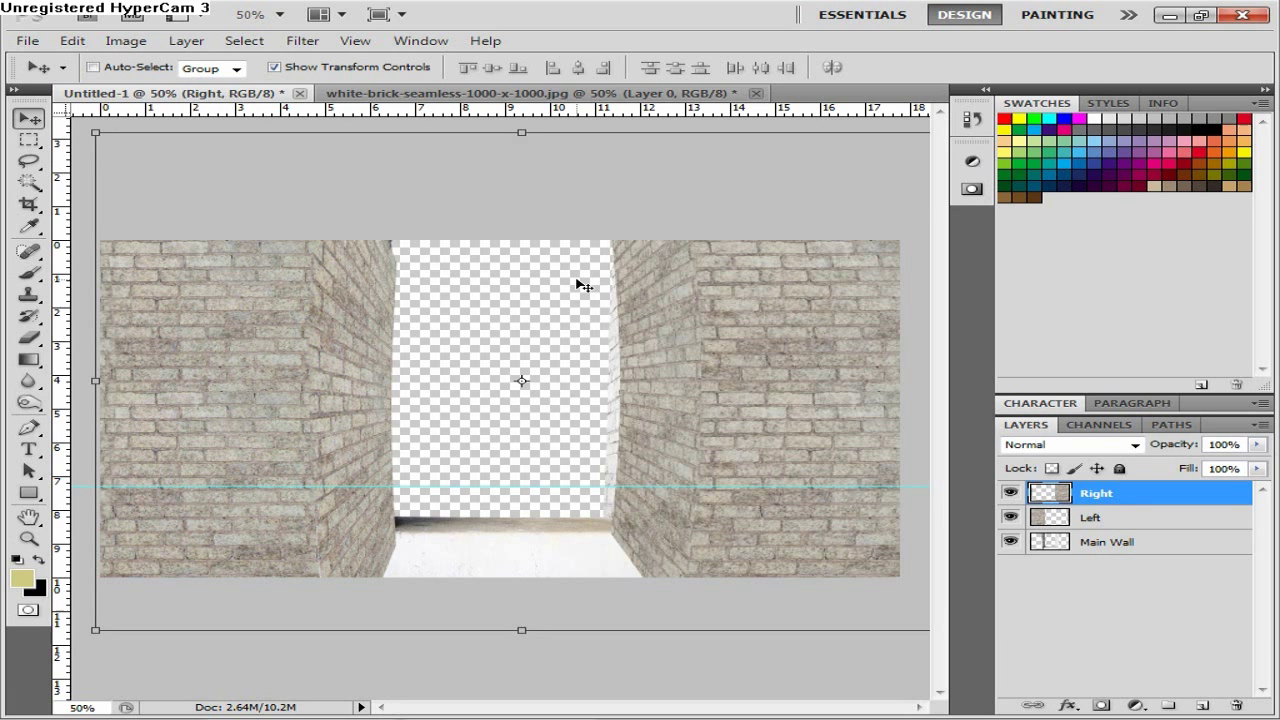
left_click(1102, 705)
- Add a layer mask to the Main Wall layer and paint out its white strip beside the right inner wall
left_click(29, 274)
left_click(1107, 542)
left_click(1102, 705)
left_click_drag(597, 512, 592, 210)
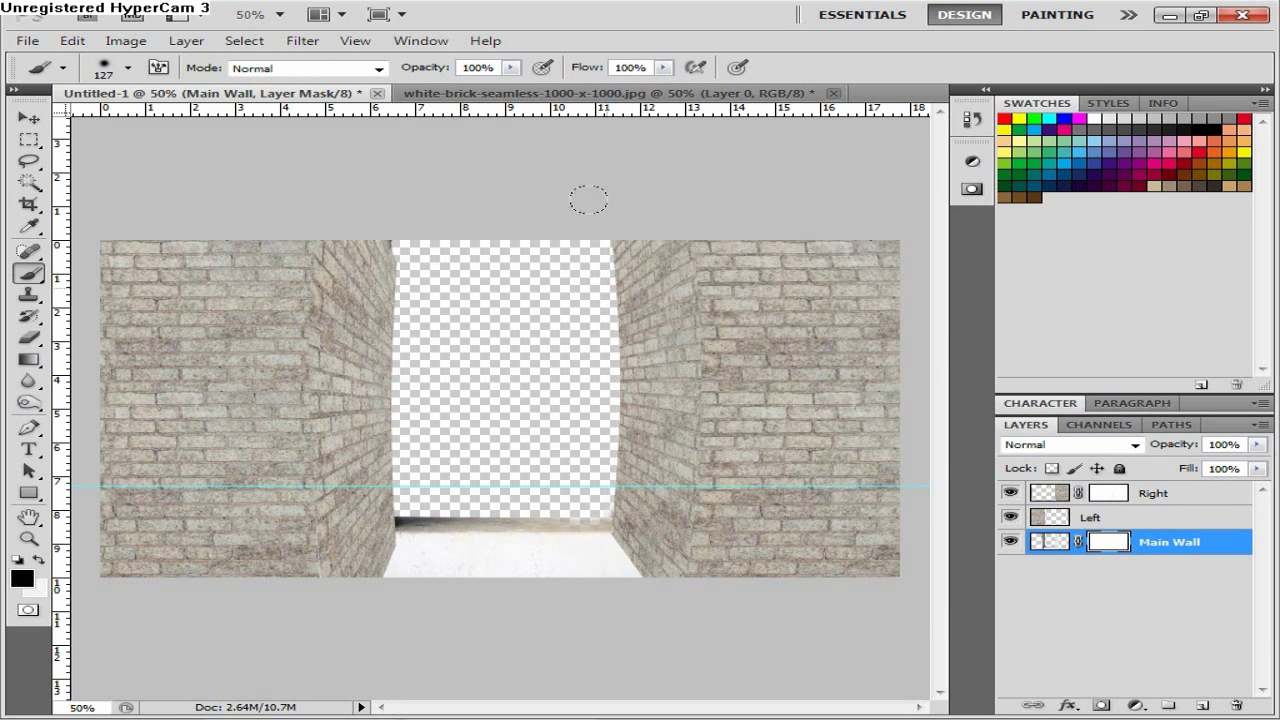
- Merge the Left and Right layers into one and name it Walls
left_click(1090, 517)
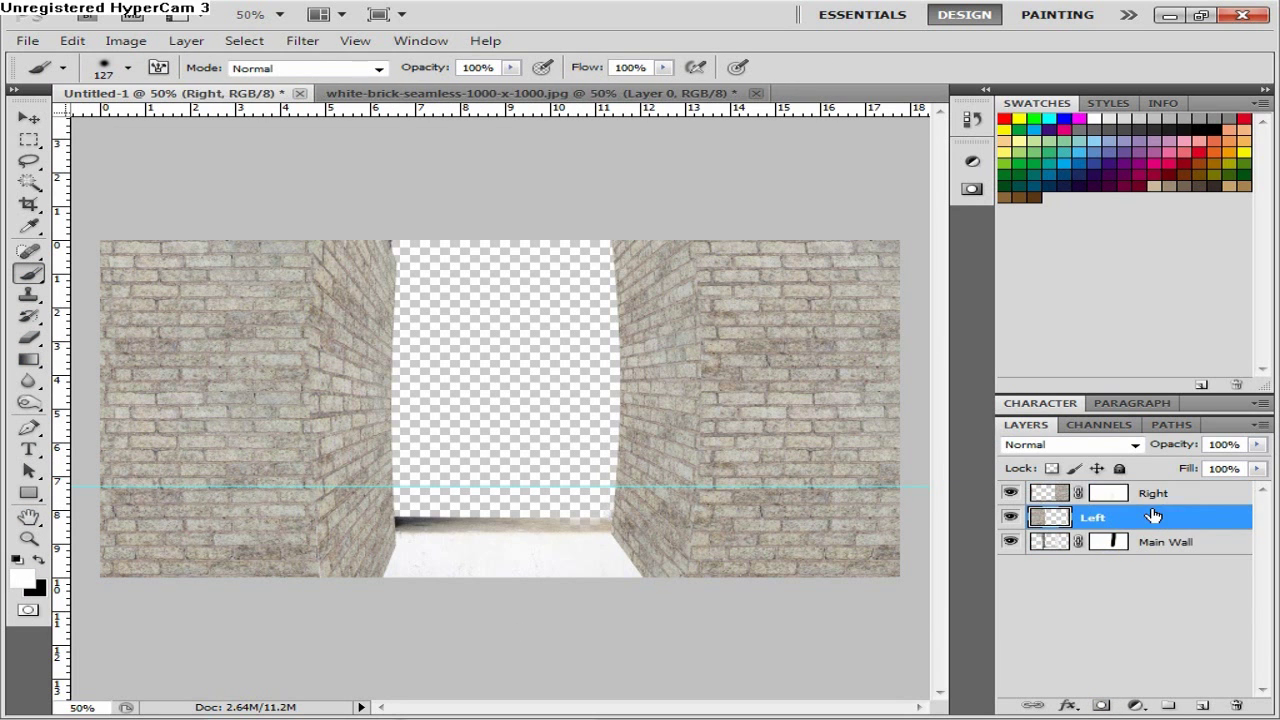
left_click(1157, 494, "shift")
key("ctrl+e")
double_click(1100, 493)
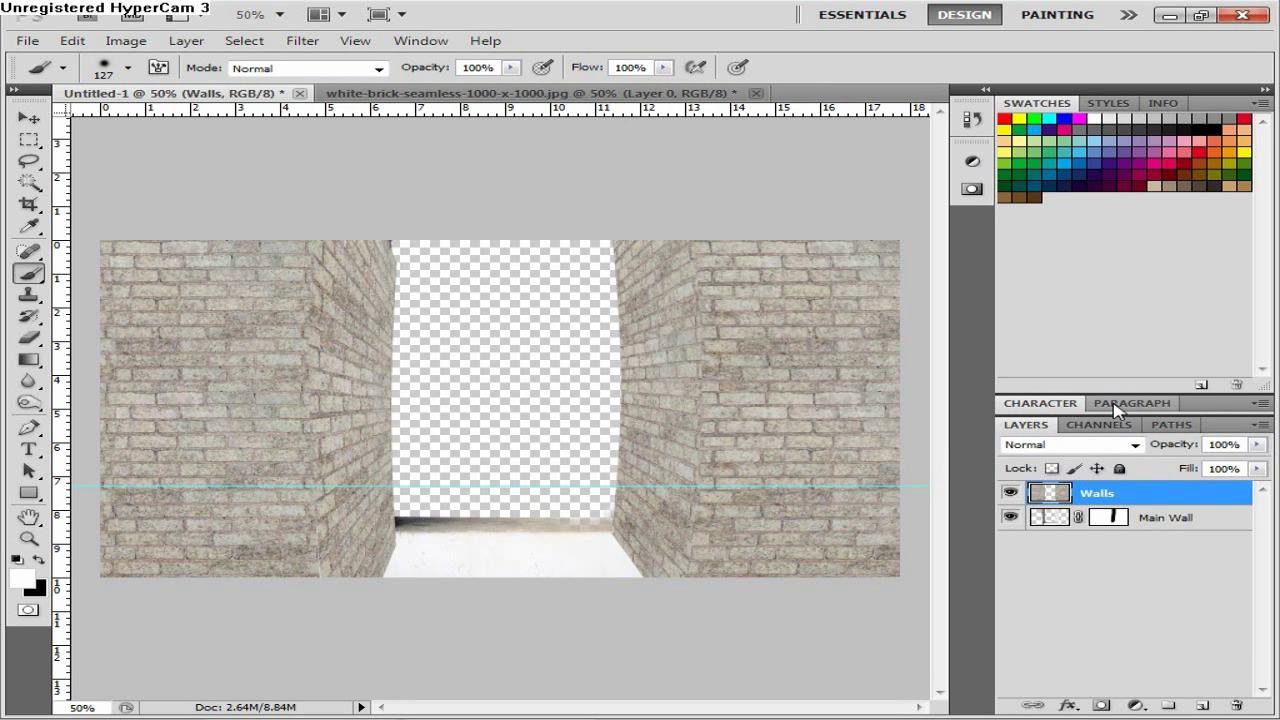
- Add a layer mask to the Walls layer and hide the bricks covering both lower corners of the ledge
left_click(1102, 705)
left_click_drag(388, 516, 345, 572)
mouse_move(660, 568)
left_mouse_down()
mouse_move(614, 552)
mouse_move(652, 565)
left_mouse_up()
- Paint white on the Walls mask to restore the bricks around both ends of the ledge
left_click(281, 15)
left_click(286, 78)
left_click_drag(939, 405, 940, 487)
left_click(38, 560)
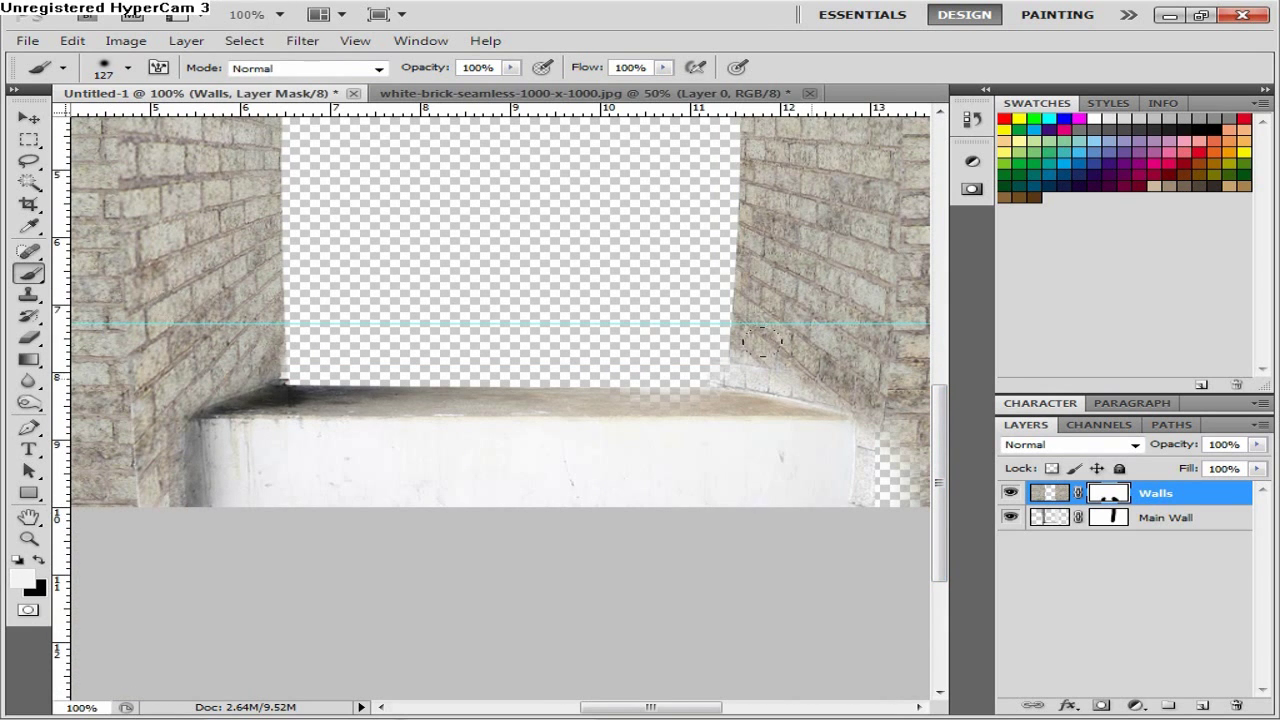
mouse_move(810, 400)
left_mouse_down()
mouse_move(915, 470)
mouse_move(840, 430)
left_mouse_up()
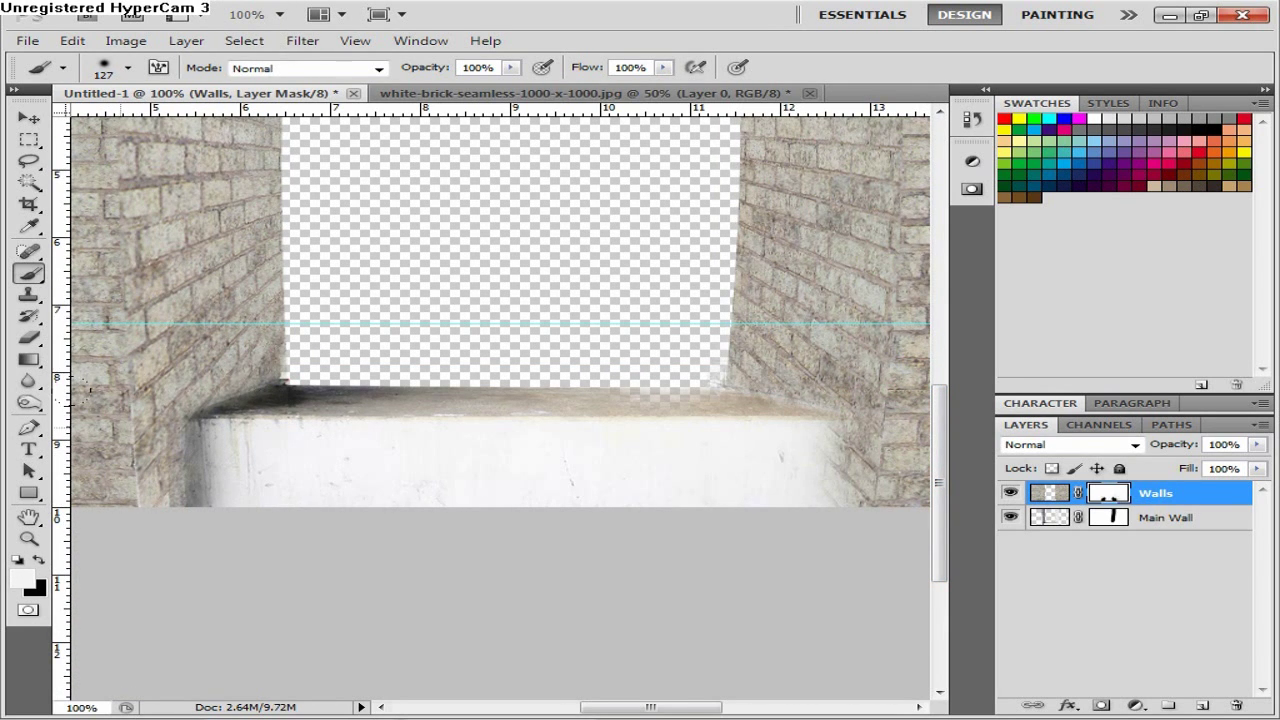
left_click_drag(755, 365, 850, 378)
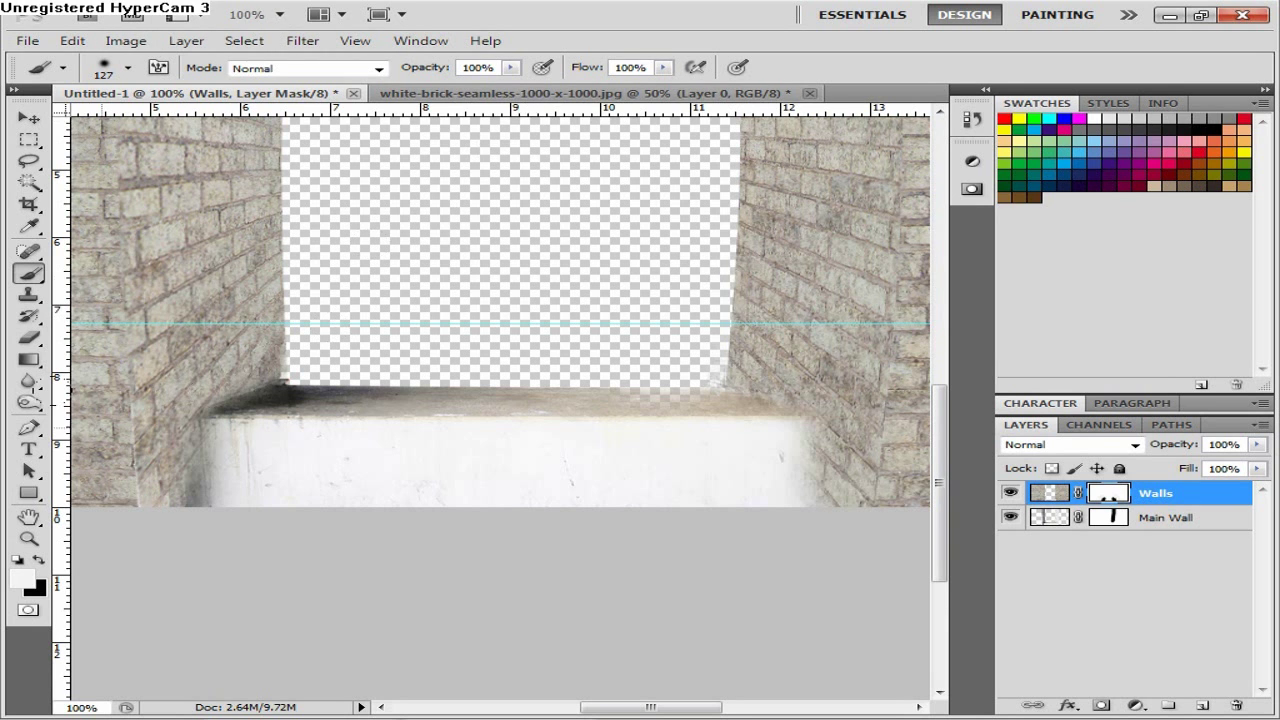
key("ctrl+minus")
key("ctrl+minus")
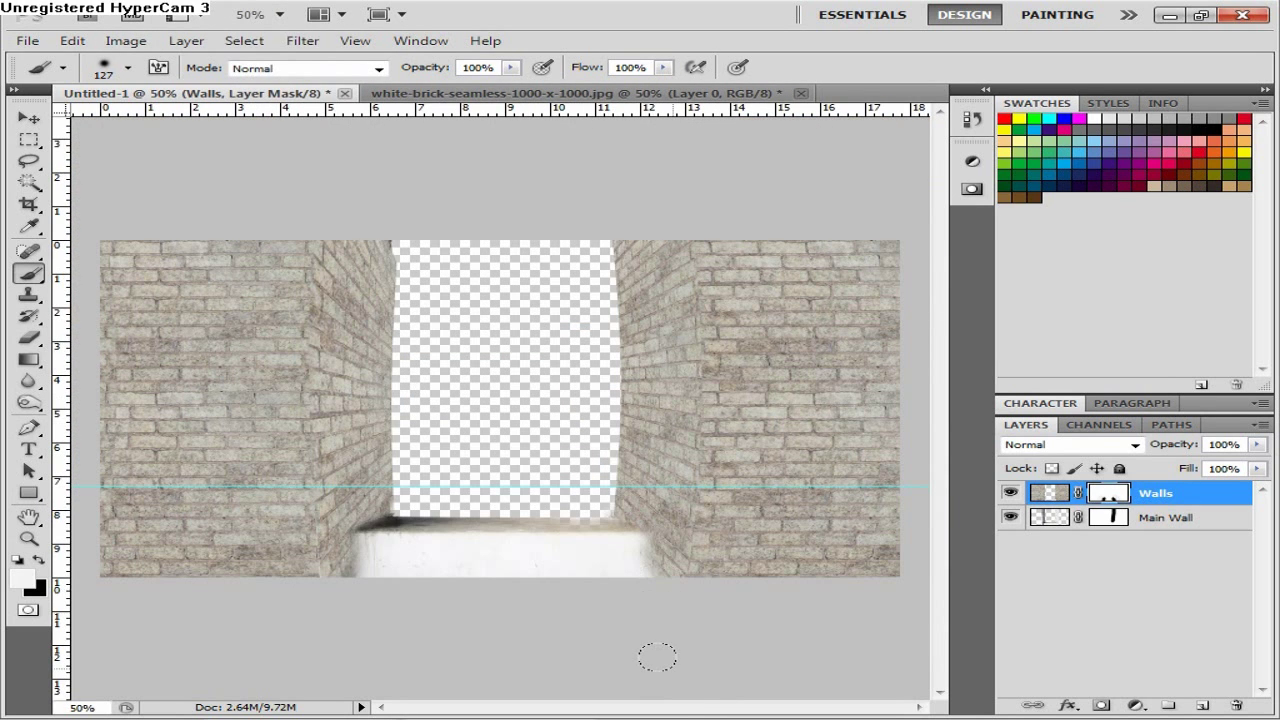
- Darken scattered patches of the brickwork on the Walls layer with the Burn tool set to Midtones
left_click_drag(42, 388, 111, 390)
left_click(28, 402)
left_click(304, 68)
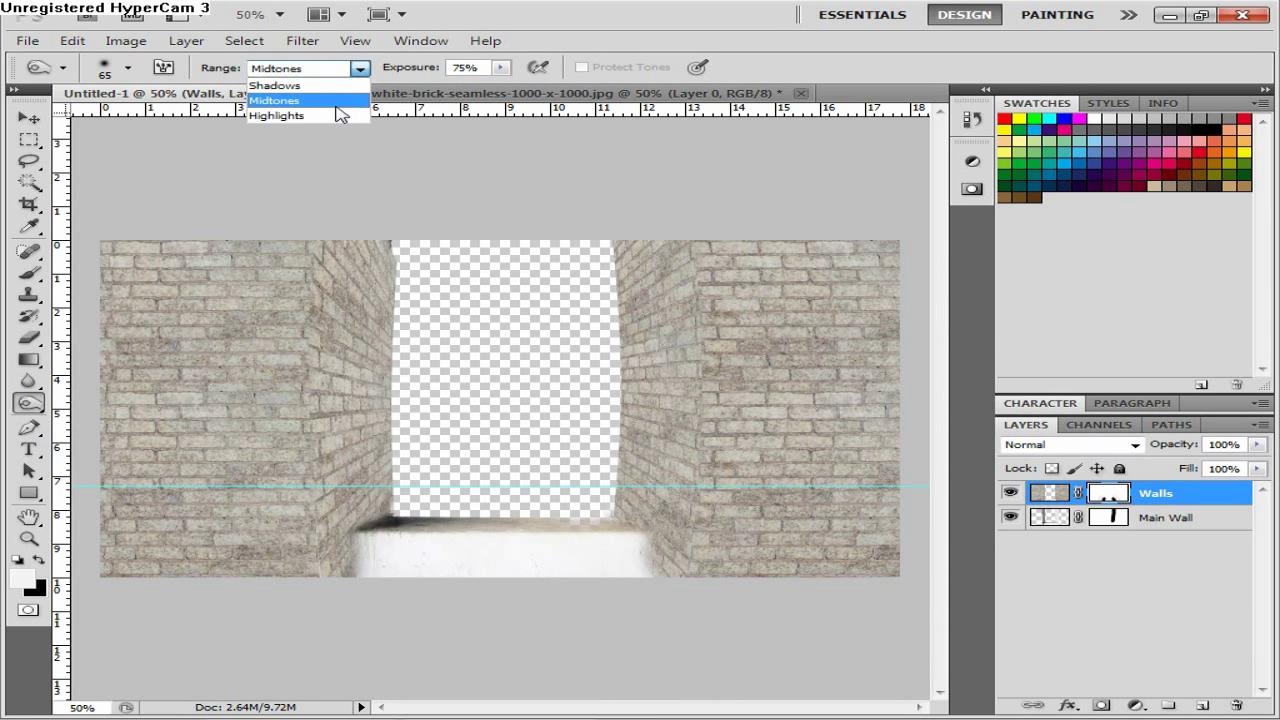
left_click(280, 82)
left_click(1050, 493)
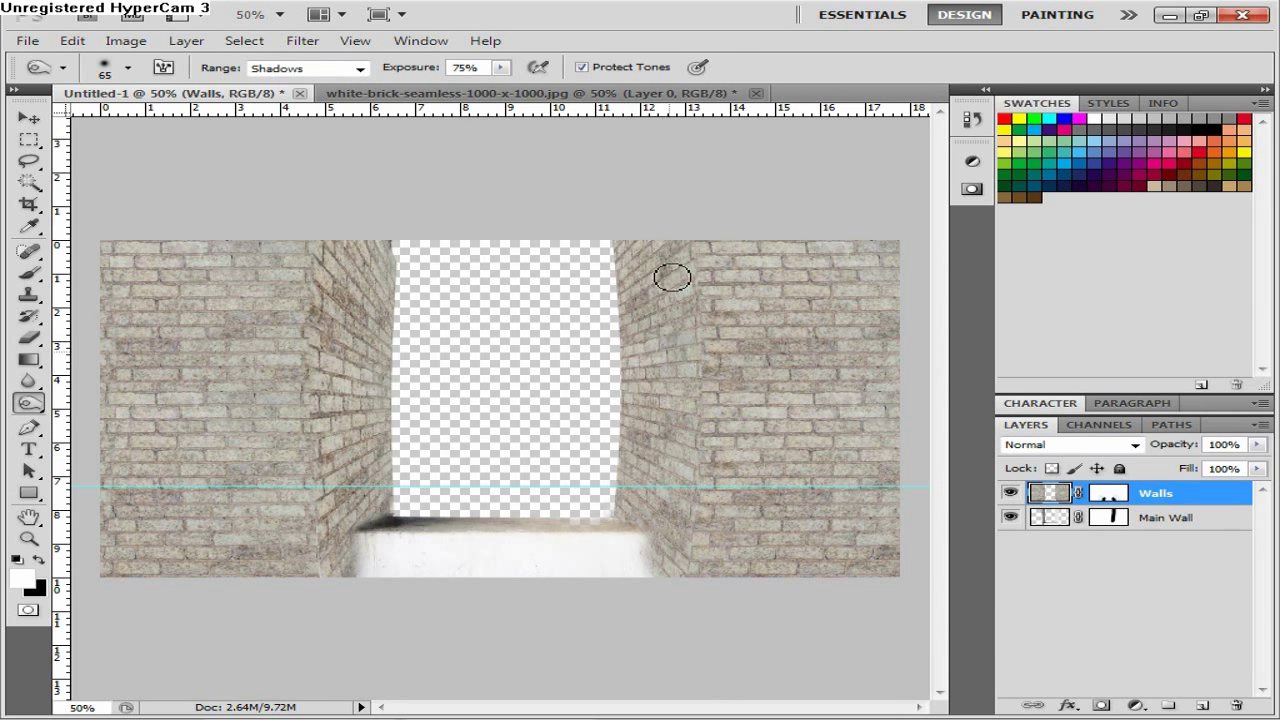
left_click(325, 68)
left_click(337, 101)
mouse_move(362, 292)
left_mouse_down()
mouse_move(334, 369)
mouse_move(385, 315)
mouse_move(338, 535)
left_mouse_up()
mouse_move(670, 272)
left_mouse_down()
mouse_move(652, 382)
mouse_move(866, 343)
mouse_move(177, 280)
mouse_move(286, 480)
mouse_move(193, 635)
mouse_move(831, 597)
mouse_move(741, 467)
left_mouse_up()
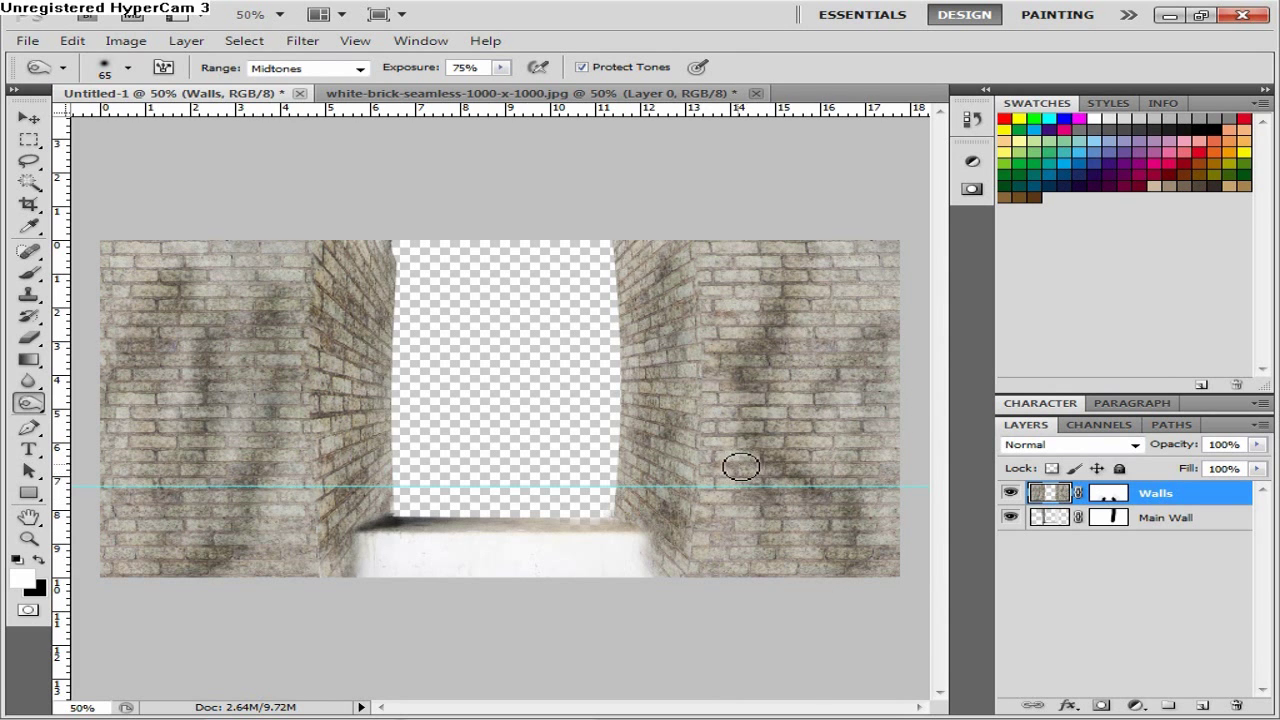
mouse_move(207, 238)
left_mouse_down()
mouse_move(196, 323)
mouse_move(253, 402)
left_mouse_up()
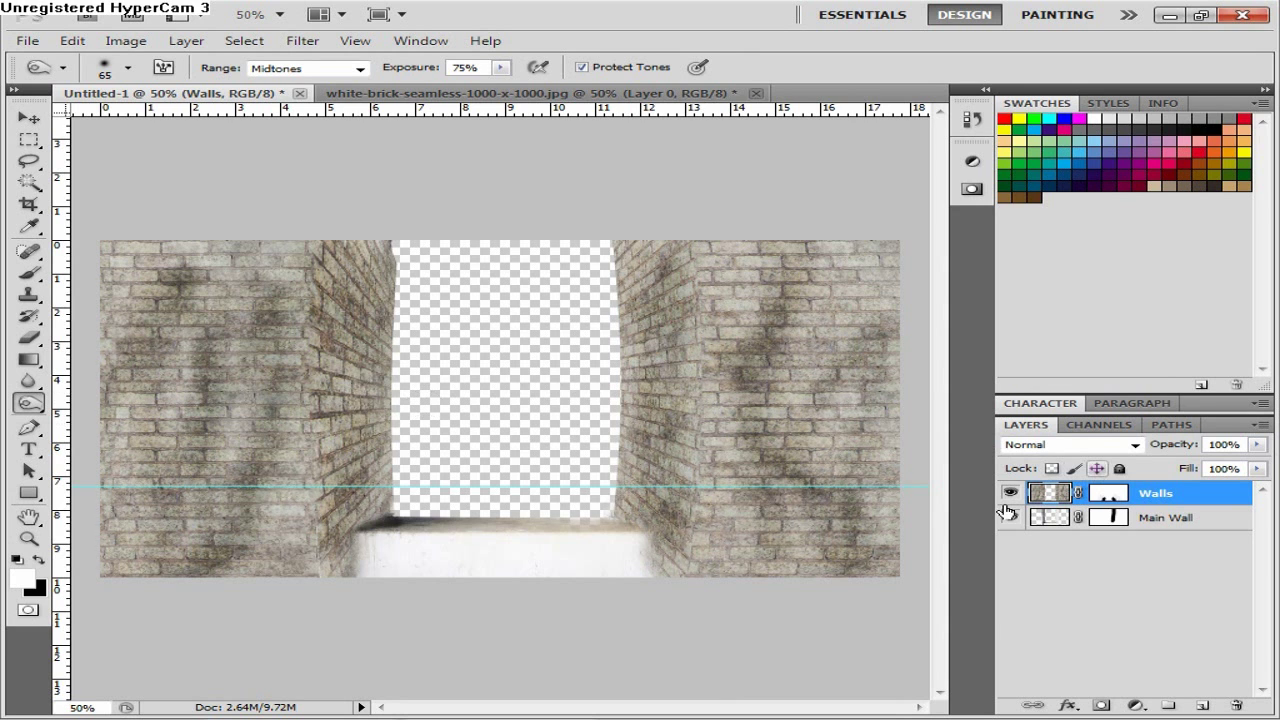
- Reduce the colour saturation of the Walls and Main Wall layers with Hue/Saturation
key("ctrl+u")
left_click(545, 292)
left_click(833, 152)
left_click(996, 522)
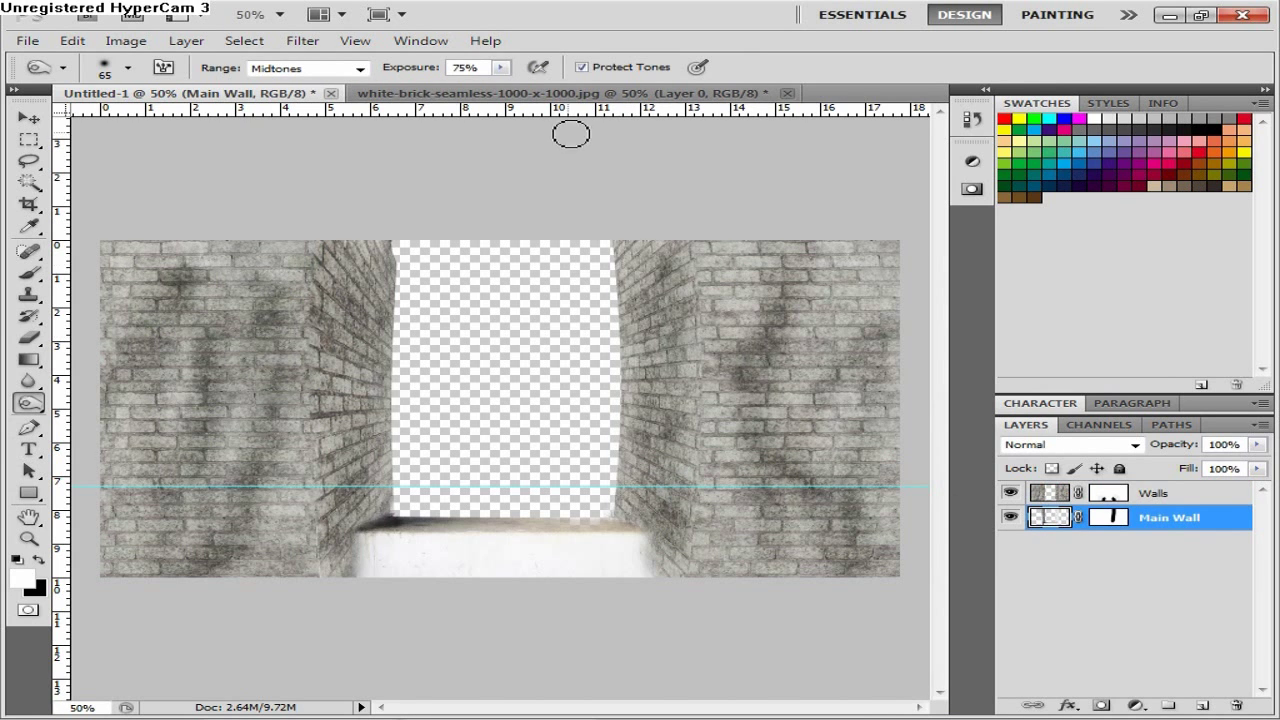
key("ctrl+u")
left_click_drag(586, 295, 522, 300)
key("Return")
- Add a Levels adjustment layer above the Walls layer with input levels of 76, 0.64 and 255
left_click(964, 92)
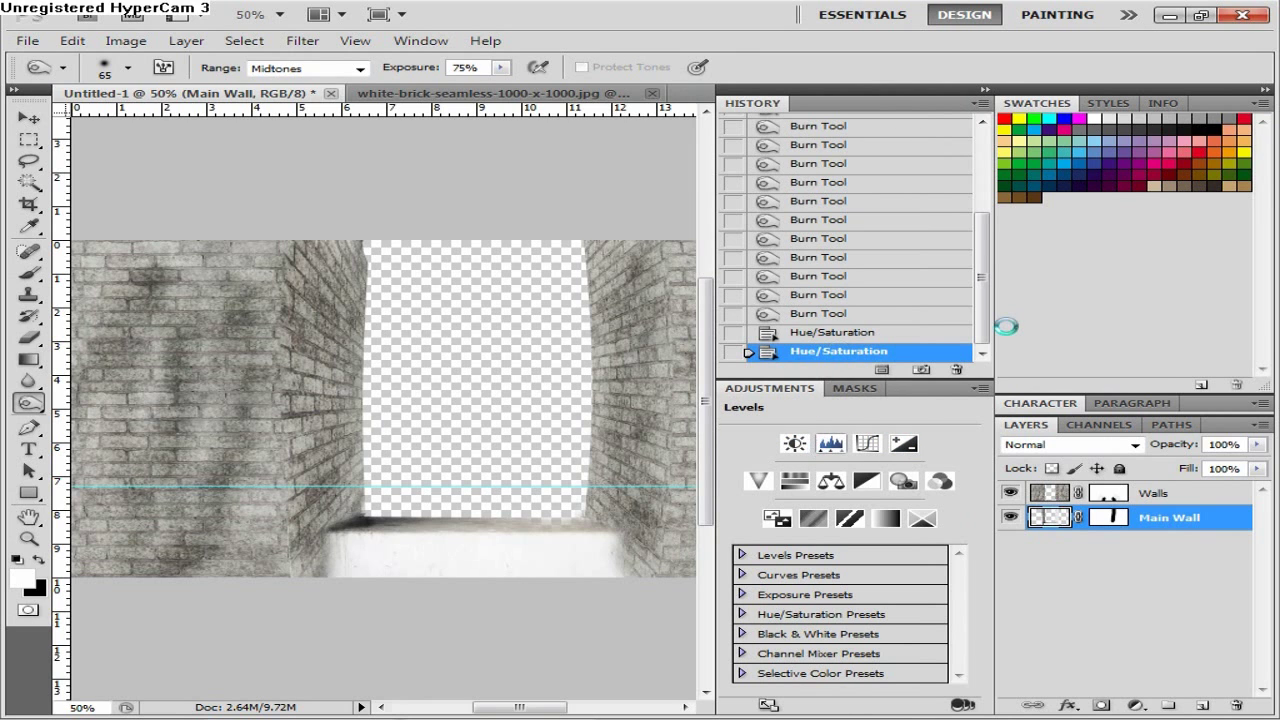
mouse_move(867, 545)
left_mouse_down()
mouse_move(914, 547)
mouse_move(891, 547)
left_mouse_up()
left_click_drag(764, 545, 845, 548)
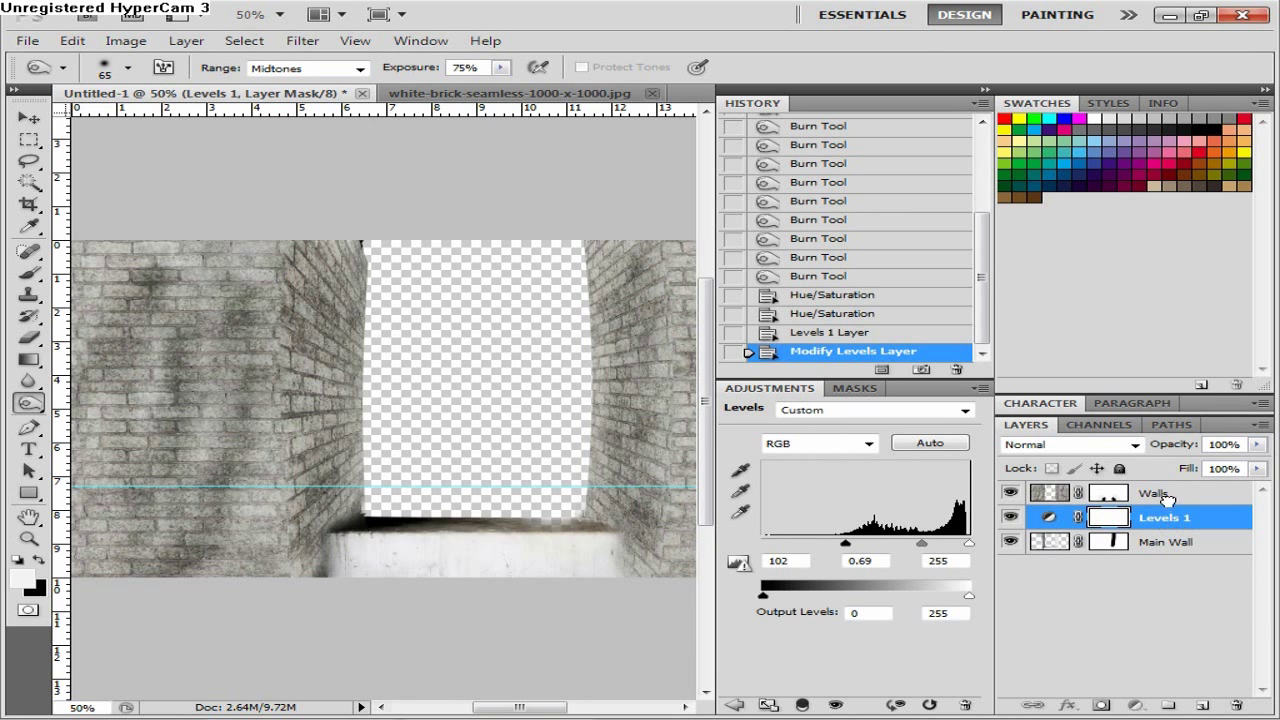
left_click_drag(1166, 498, 1165, 494)
left_click_drag(845, 545, 824, 545)
left_click_drag(913, 544, 916, 544)
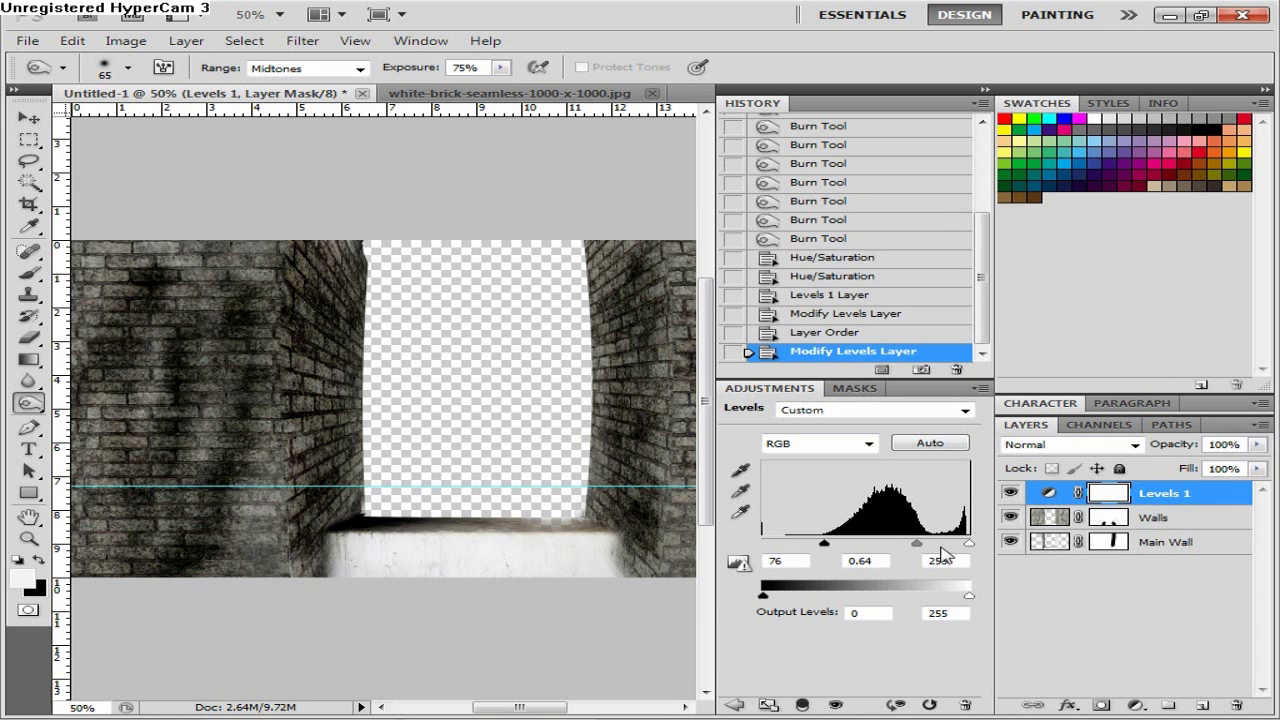
left_click(985, 91)
- Open bw_grunge_4_by_pelleron.jpg and close the white brick image
left_click(28, 41)
left_click(52, 77)
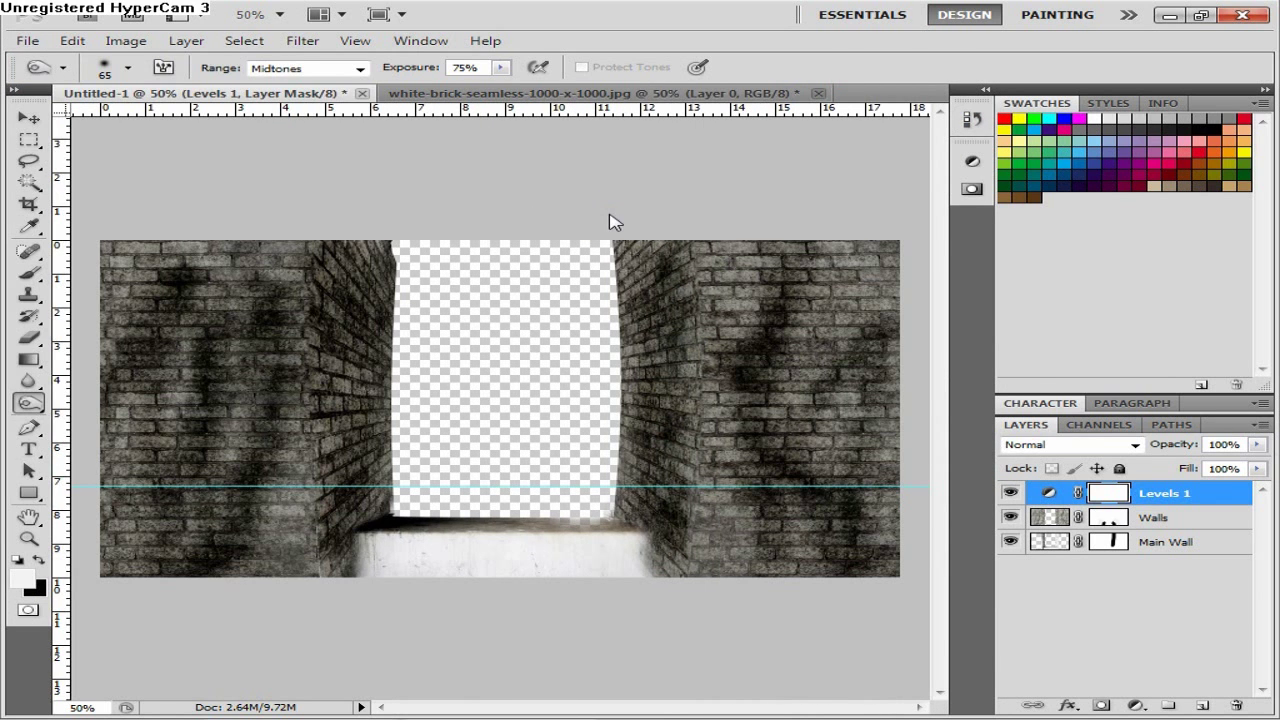
double_click(542, 160)
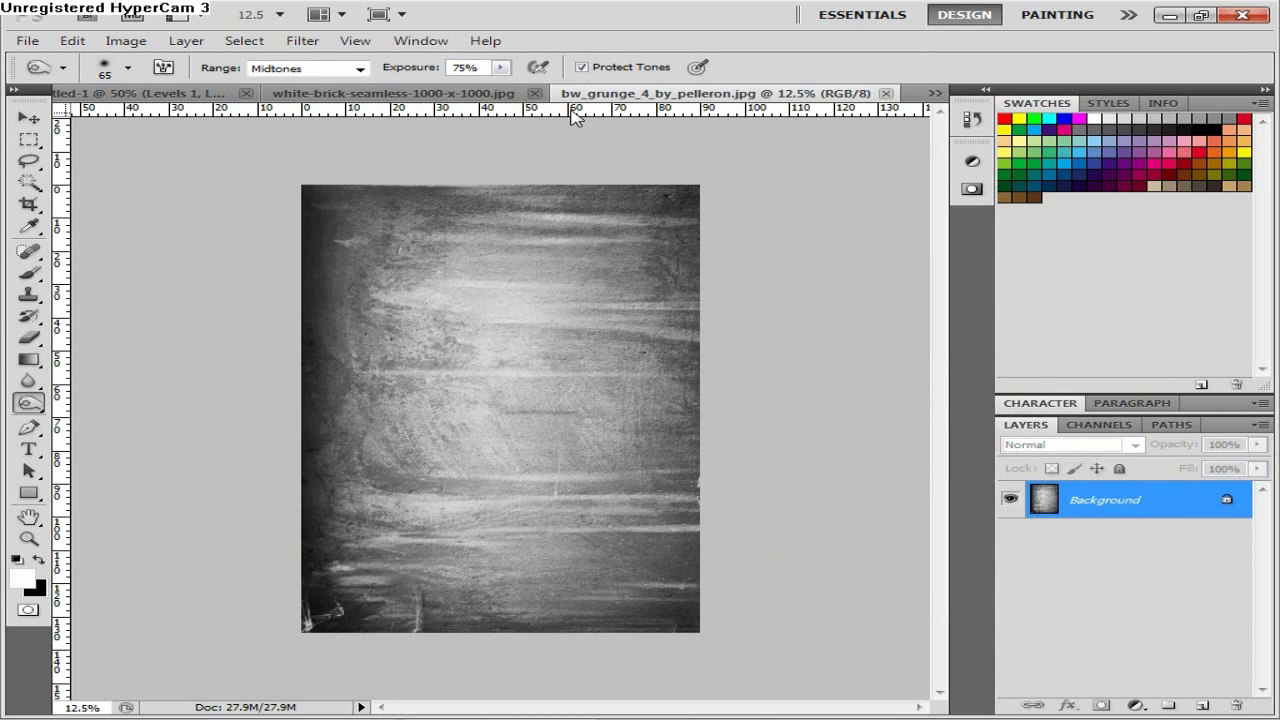
left_click(535, 94)
left_click(645, 298)
- Unlock the grunge image's background as Layer 0 and copy it into the composite beneath the Levels 1 layer
double_click(1168, 499)
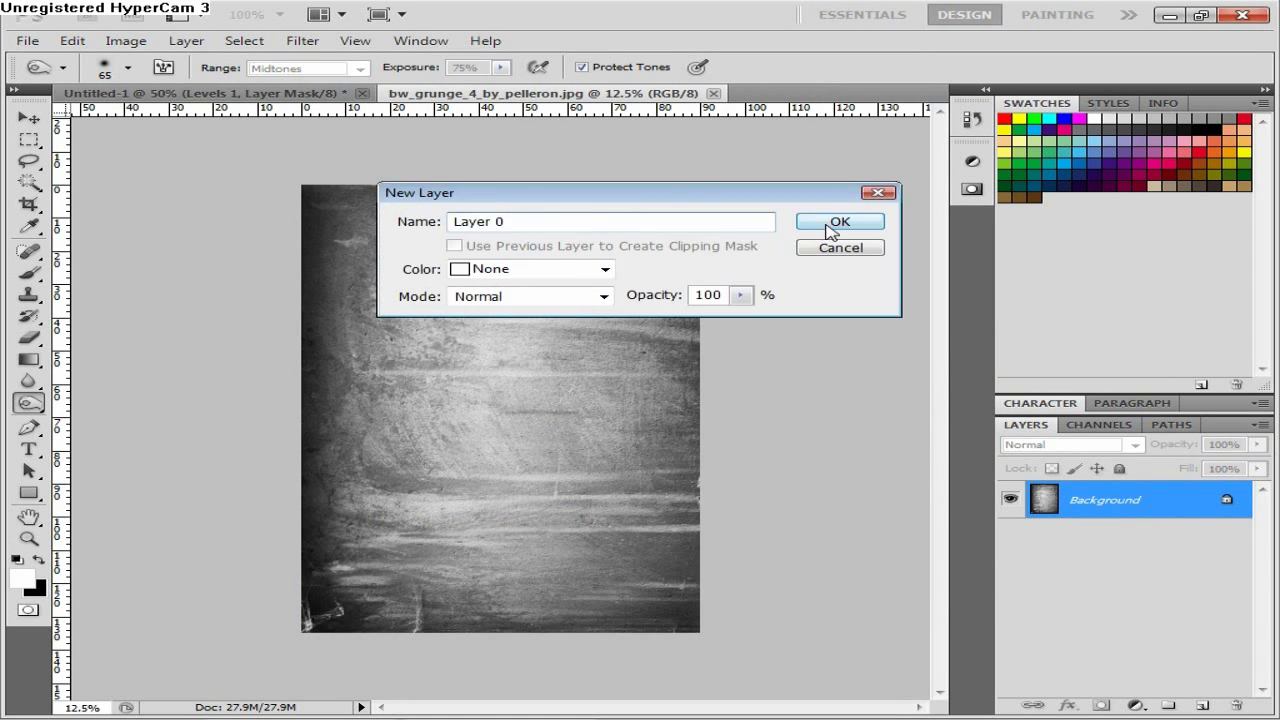
left_click(828, 228)
left_click(31, 119)
left_click_drag(400, 300, 512, 428)
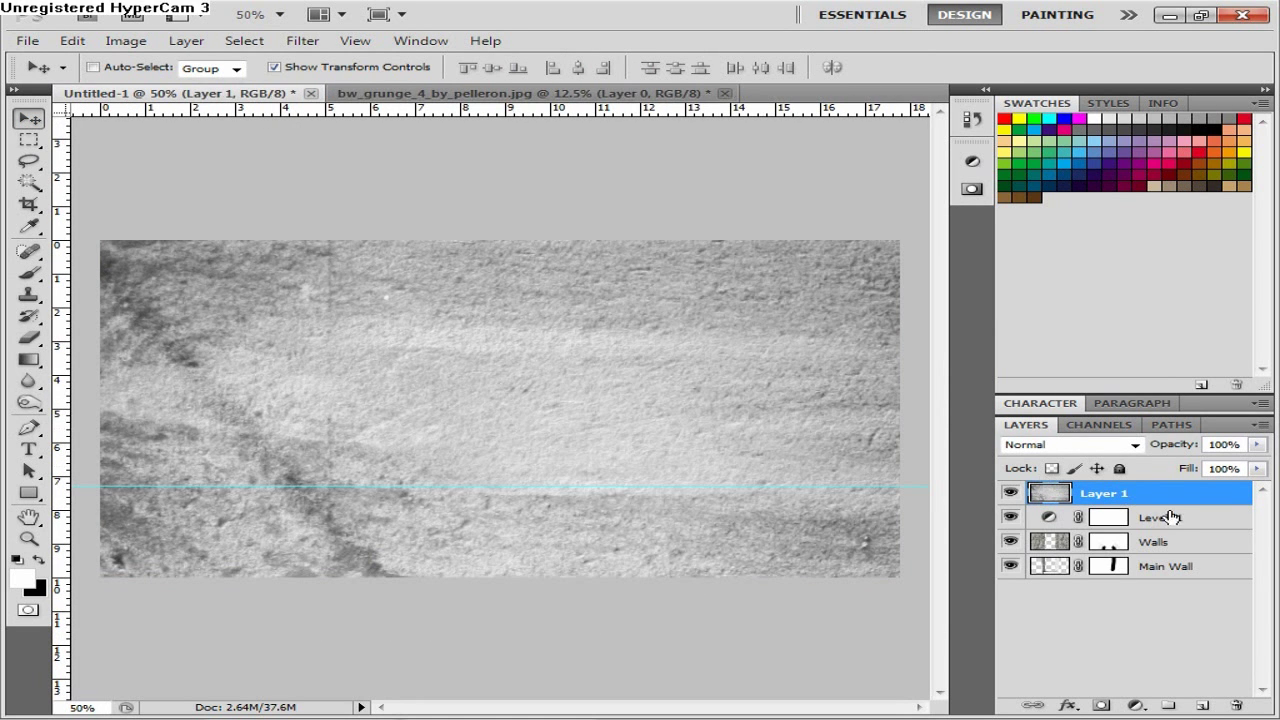
left_click_drag(1172, 517, 1170, 530)
- Scale the grunge texture to about 13% and rotate it about 90 degrees, placing it over the ledge
key("ctrl+t")
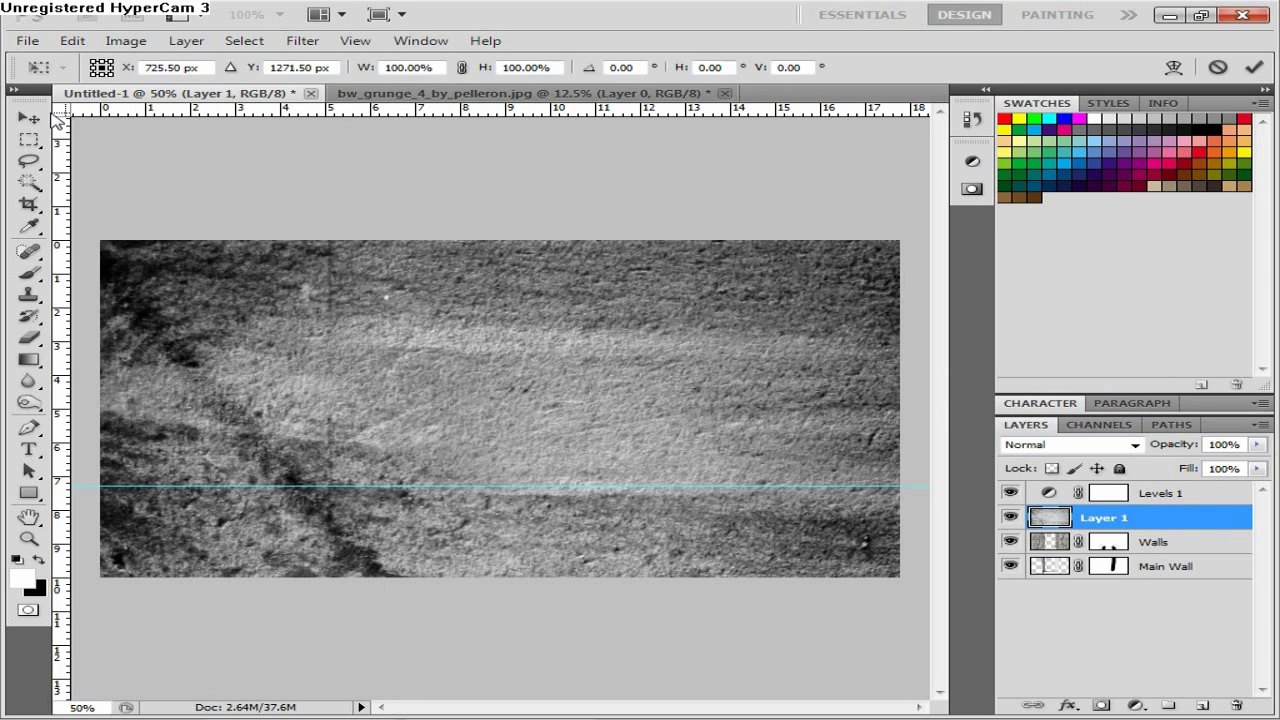
left_click(279, 14)
left_click(265, 37)
left_click_drag(126, 171, 408, 368)
left_click_drag(303, 352, 540, 600)
left_click_drag(618, 640, 496, 440)
left_click_drag(597, 399, 650, 592)
left_click_drag(549, 464, 538, 404)
left_click_drag(605, 375, 627, 383)
left_click_drag(357, 390, 452, 437)
left_click(28, 118)
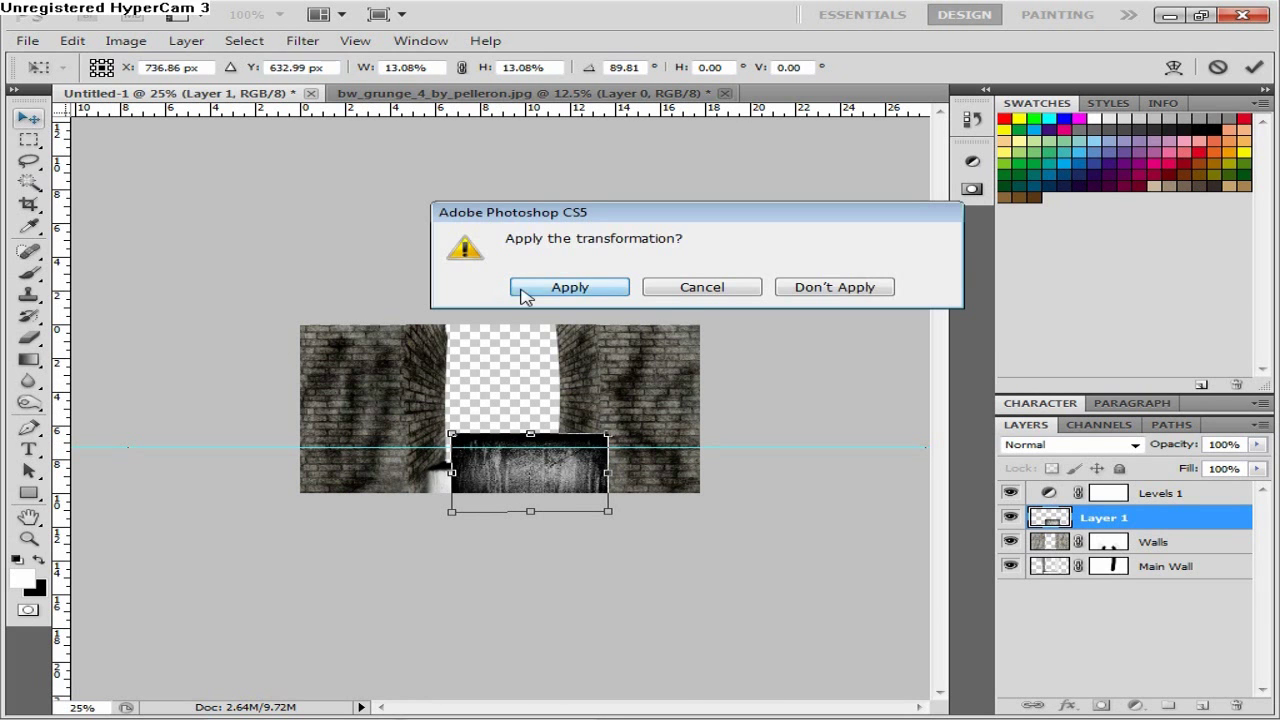
key("Return")
key("ctrl+plus")
key("ctrl+plus")
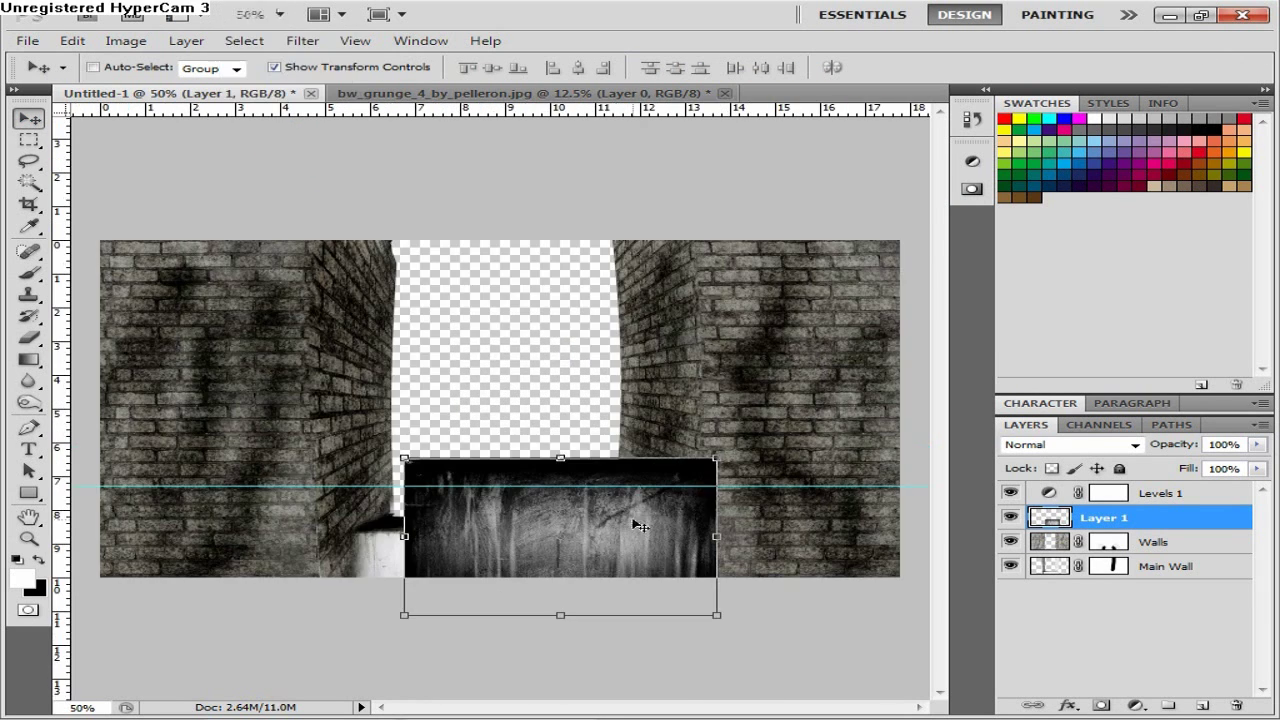
- Move the grunge texture onto the ledge and distort it to fit the ledge's narrow top surface
key("ctrl+t")
key("Escape")
left_click_drag(530, 530, 471, 457)
left_click_drag(657, 386, 597, 414)
left_click_drag(512, 502, 537, 497)
left_click_drag(615, 408, 651, 532)
left_click_drag(370, 528, 355, 531)
left_click_drag(367, 416, 387, 517)
left_click(29, 118)
left_click(560, 285)
- Inspect how the grunge texture's edges fit the top surface of the ledge
left_click(280, 15)
left_click(279, 80)
left_click_drag(939, 370, 939, 467)
left_click(280, 15)
left_click(279, 101)
mouse_move(626, 709)
left_mouse_down()
mouse_move(606, 711)
mouse_move(623, 708)
left_mouse_up()
left_click(280, 15)
left_click(277, 59)
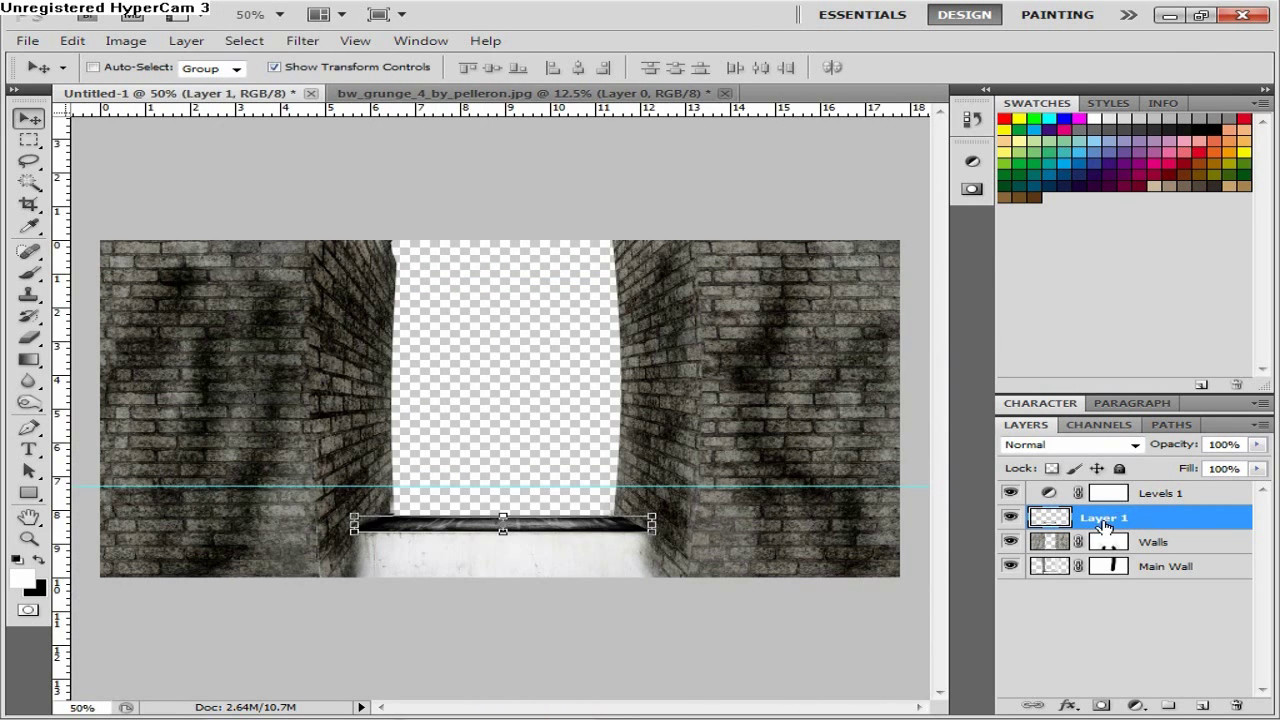
- Rename the texture layer as Grunge and set its blend mode to Screen
double_click(1104, 525)
left_click(1257, 76)
double_click(1100, 520)
key("Return")
left_click(1128, 446)
left_click(1066, 153)
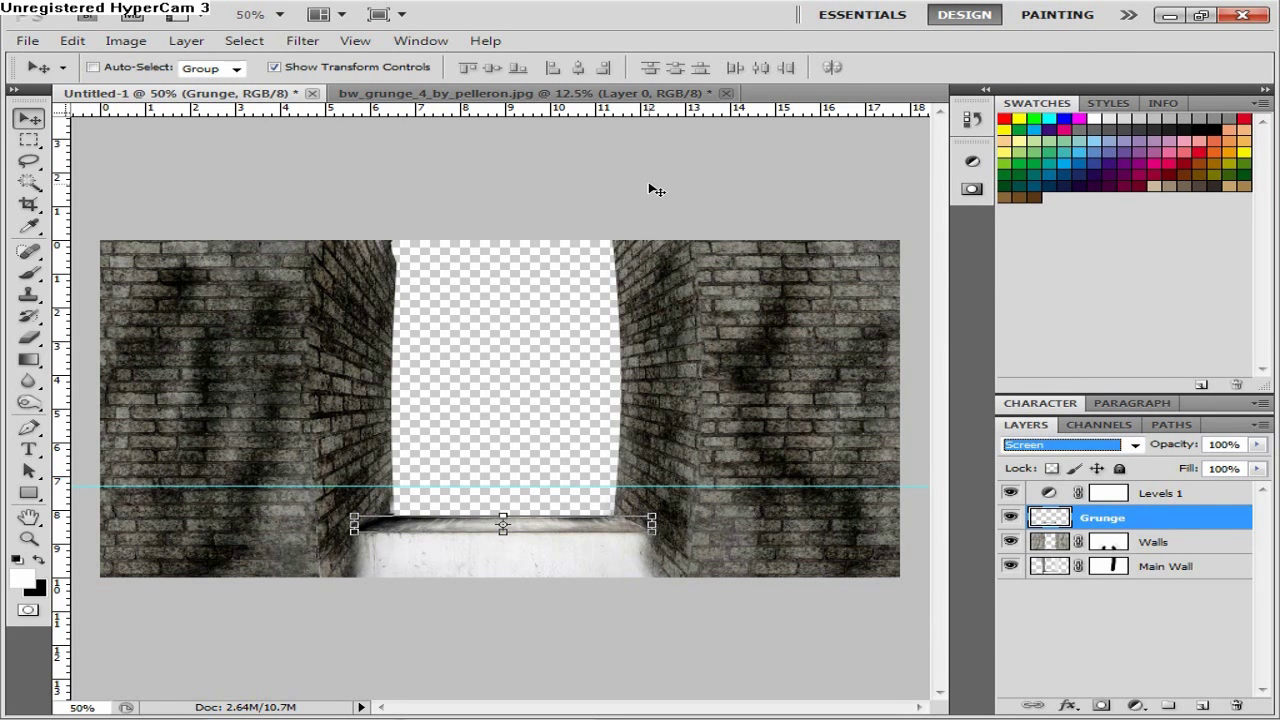
- Open Stormy Sky.jpg and copy its unlocked background layer into the composite
key("ctrl+o")
double_click(446, 240)
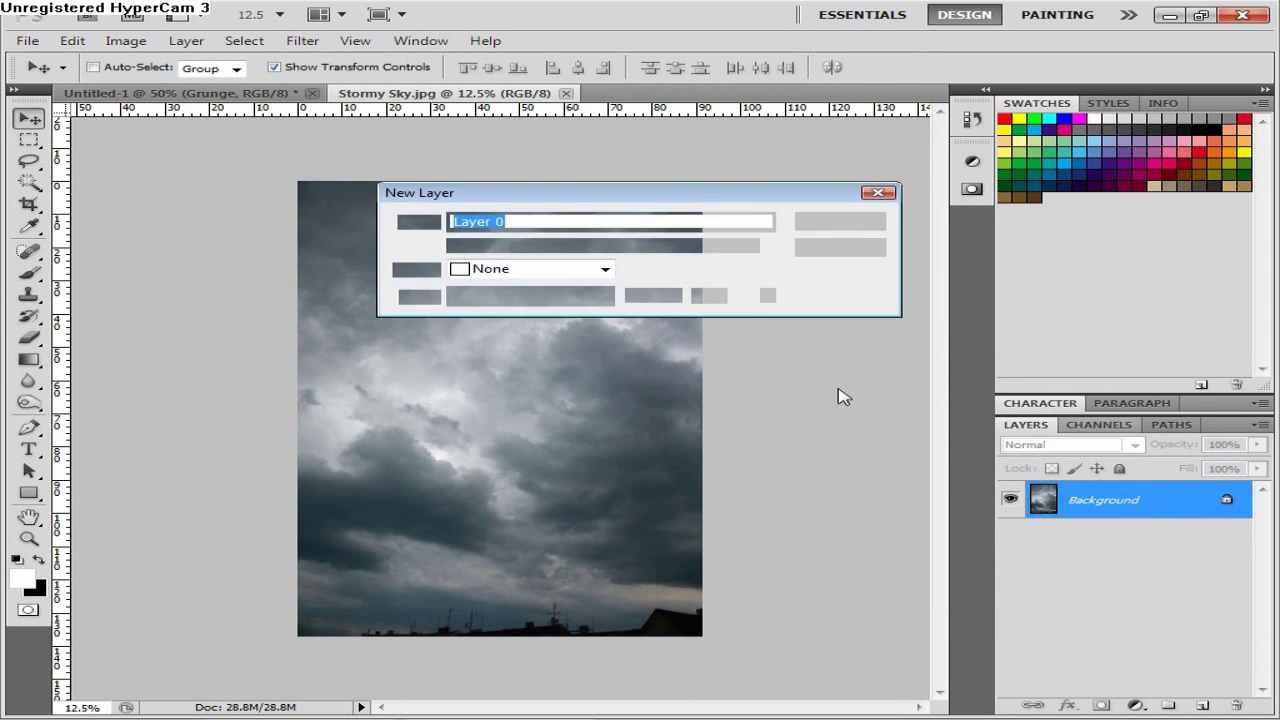
key("Return")
key("ctrl+t")
left_click_drag(703, 637, 540, 449)
key("Return")
left_click_drag(408, 280, 440, 357)
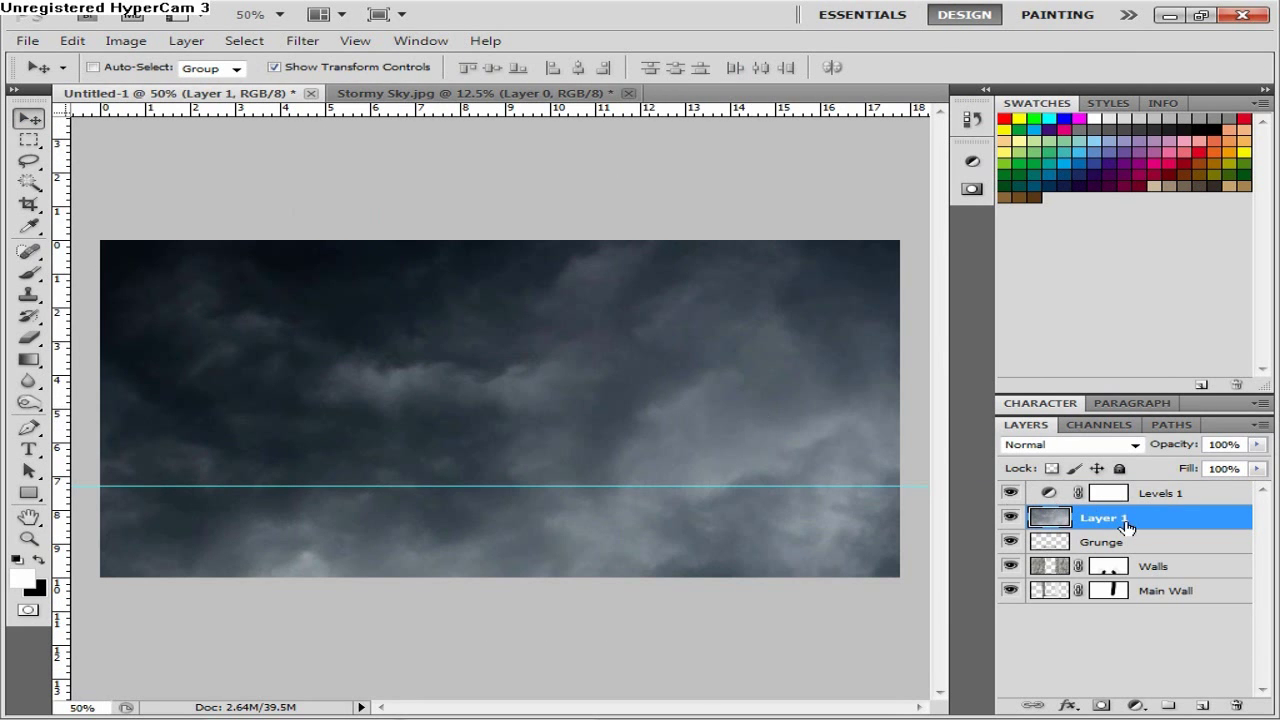
- Place the sky layer beneath the Main Wall layer and rename it Stormy clouds
left_click_drag(1126, 525, 1104, 593)
left_click(1123, 592)
type("Stormy clouds")
key("Return")
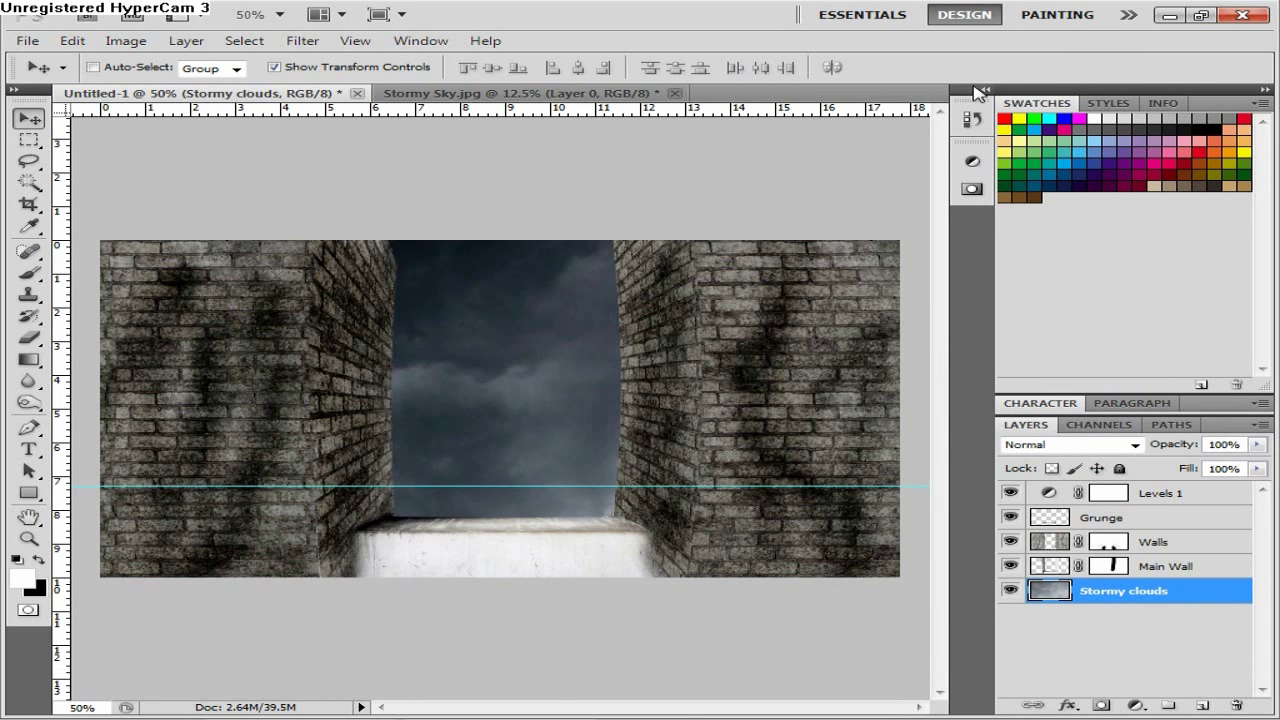
- Add a default Black & White adjustment layer directly above the Stormy clouds layer
left_click(981, 91)
left_click(866, 481)
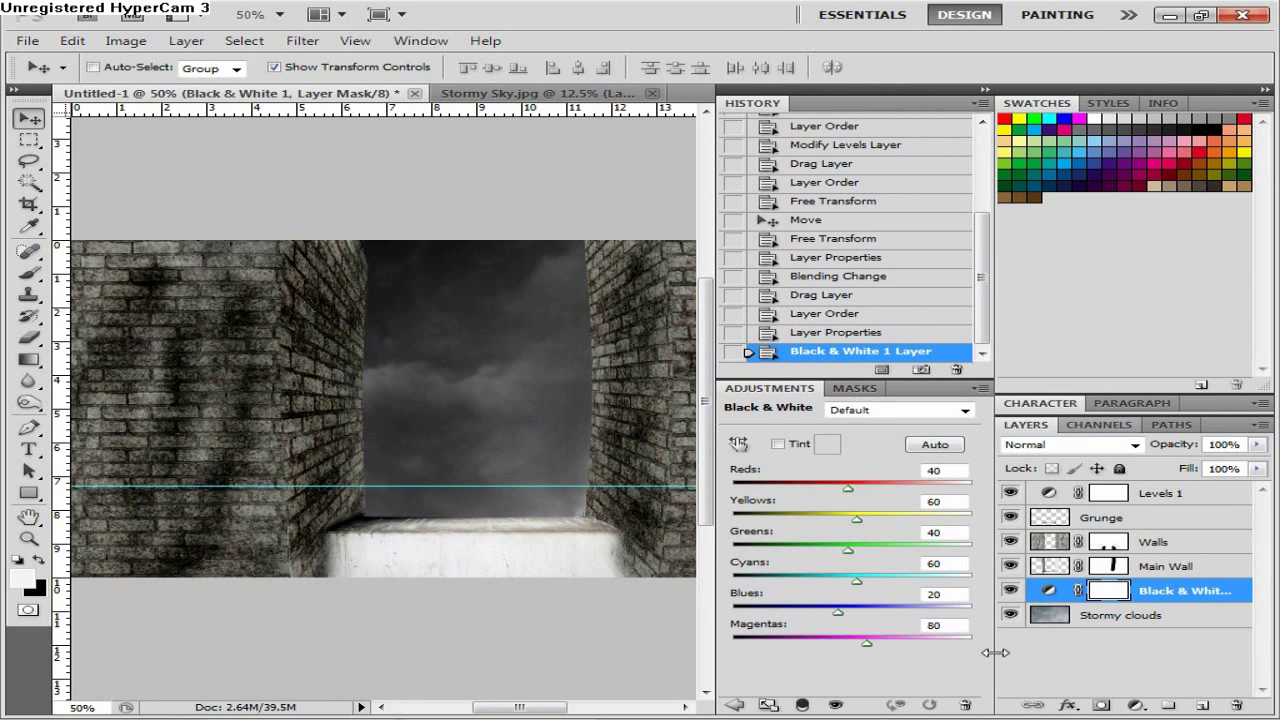
left_click(985, 90)
- Scale down the Stormy clouds layer and position it so the clouds fill the doorway opening
left_click(278, 15)
left_click(283, 42)
left_click(1122, 615)
left_click_drag(243, 135, 780, 628)
left_click_drag(810, 682, 480, 246)
left_click_drag(367, 204, 561, 395)
left_click_drag(608, 433, 504, 350)
key("v")
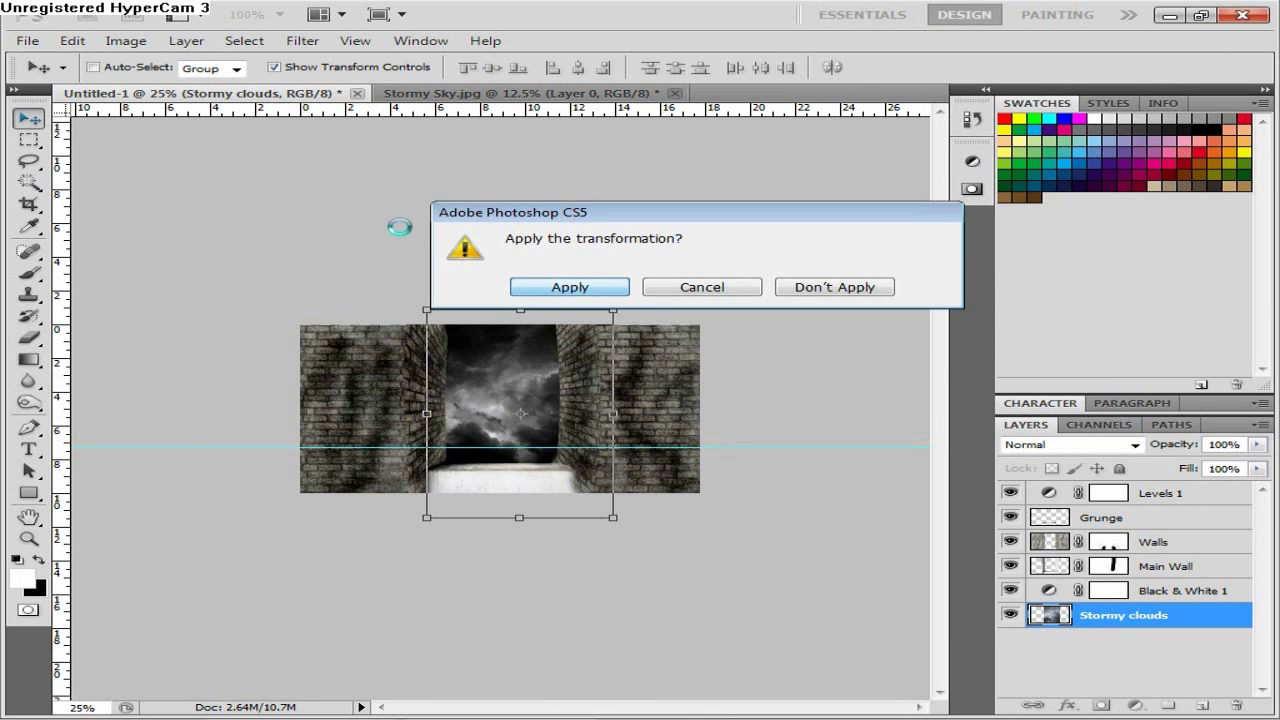
key("Return")
left_click(279, 14)
left_click(272, 54)
- Open Splash.jpg and close the Stormy Sky.jpg image
left_click(72, 40)
mouse_move(27, 40)
left_click(84, 80)
double_click(850, 168)
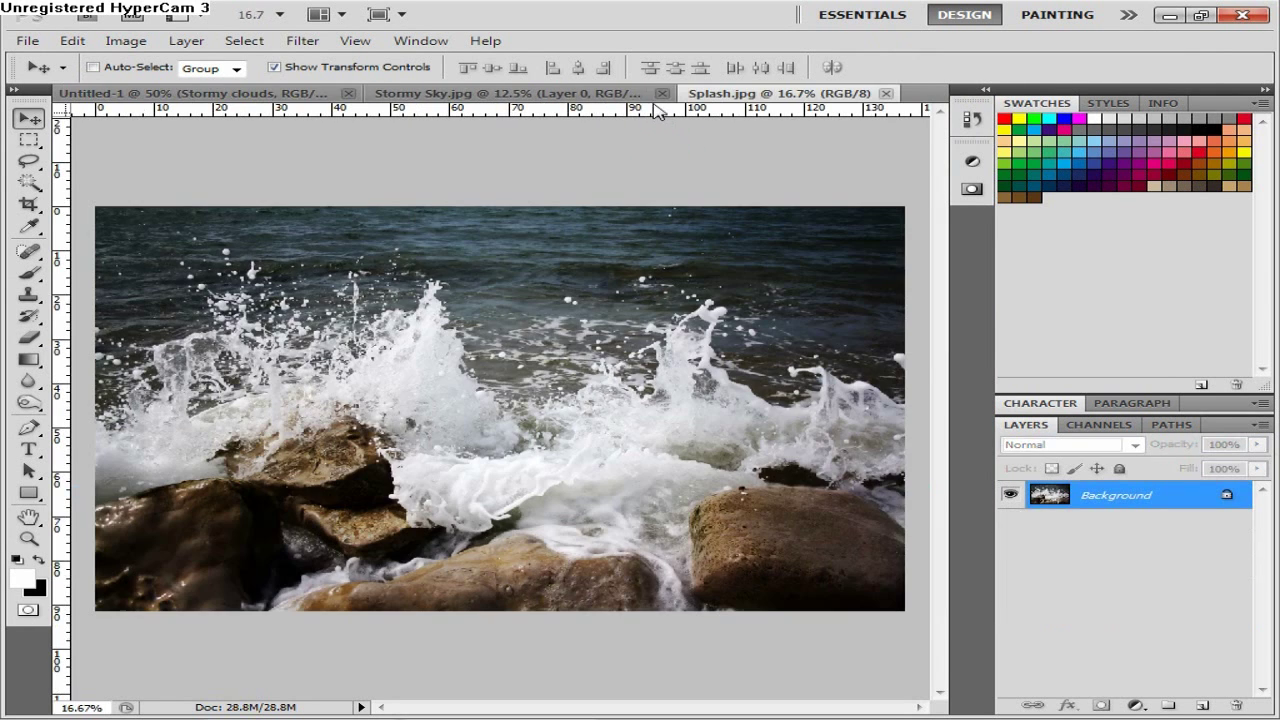
left_click(675, 93)
left_click(653, 286)
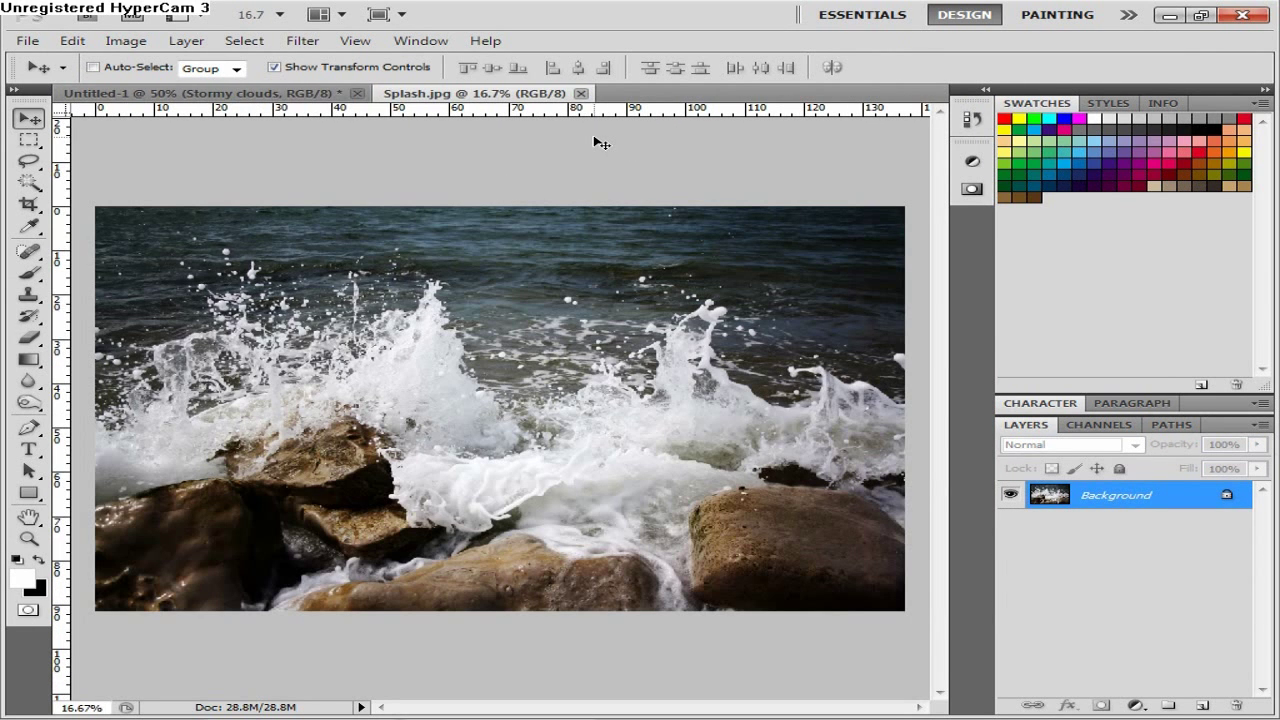
- Unlock the splash image's background and copy it into the composite above Stormy clouds as a layer named Big Splash
double_click(1127, 505)
left_click(837, 222)
left_click_drag(466, 405, 600, 440)
type("Big Splash")
key("Return")
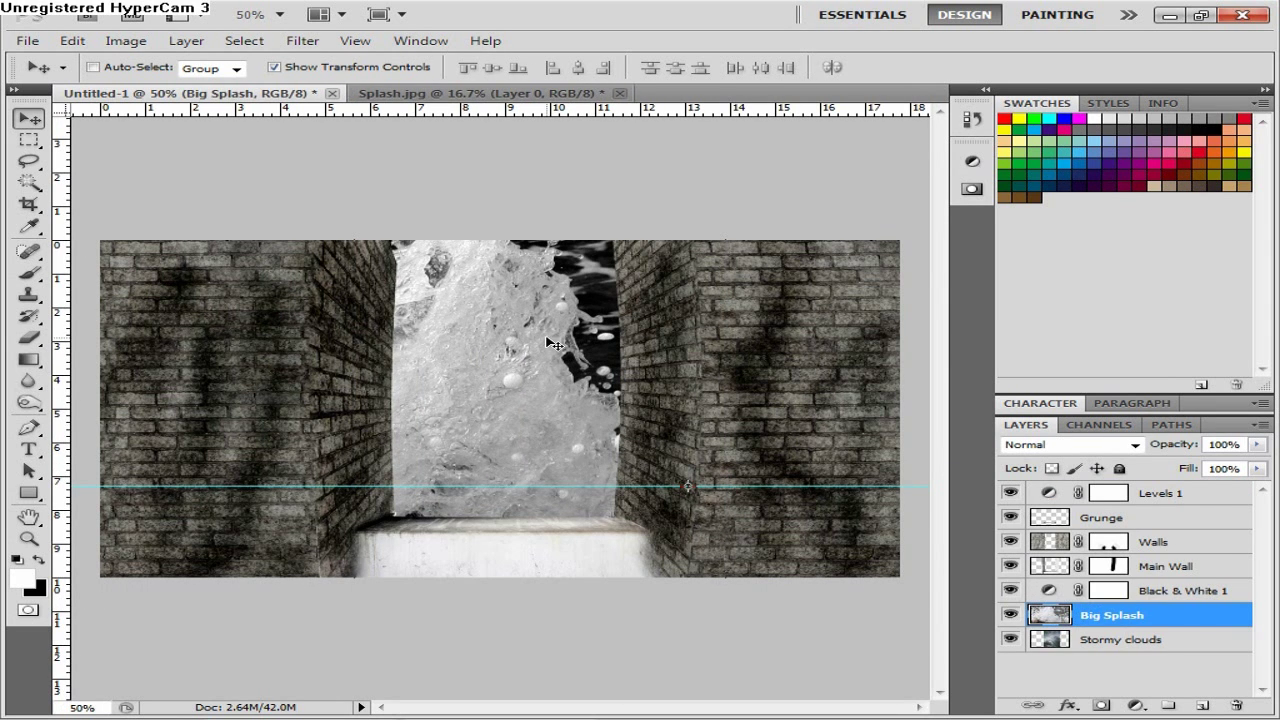
- Scale down the Big Splash layer and position it so the spray fills the lower part of the doorway
key("ctrl+minus")
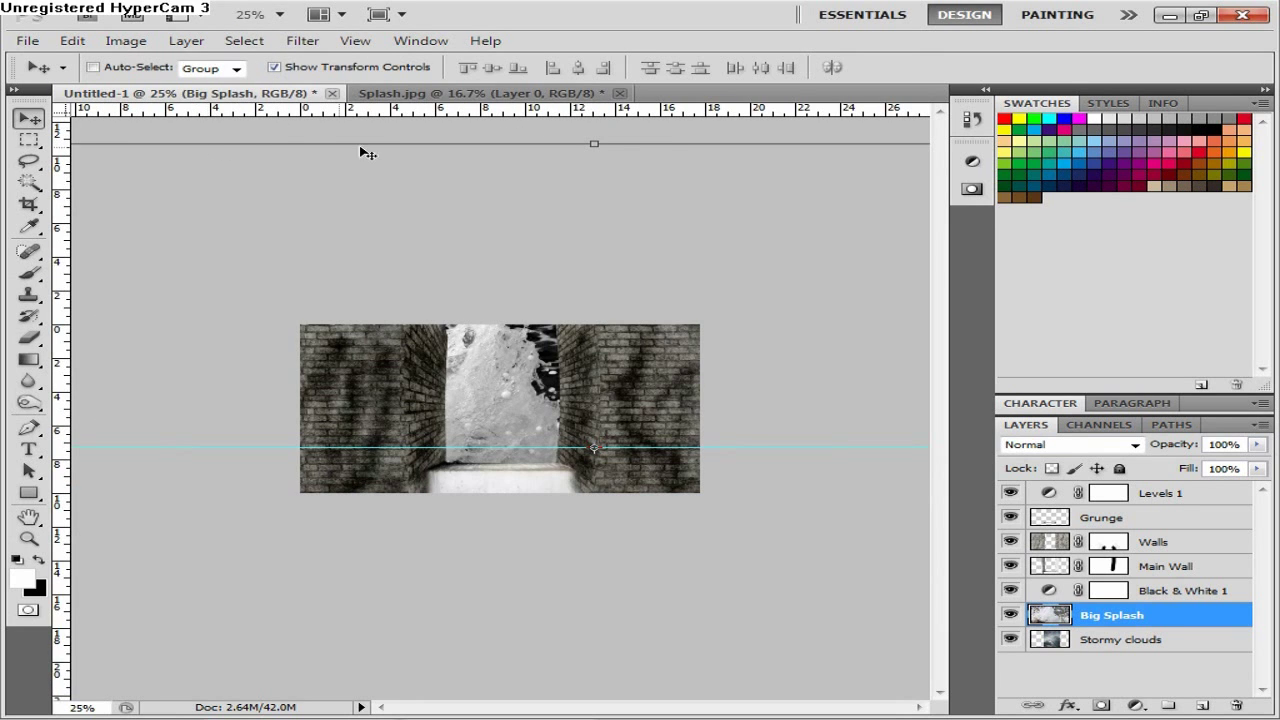
left_click_drag(596, 145, 596, 176)
left_click_drag(140, 176, 806, 472)
left_click(153, 41)
key("ctrl+z")
left_click_drag(883, 591, 404, 451)
key("v")
key("Return")
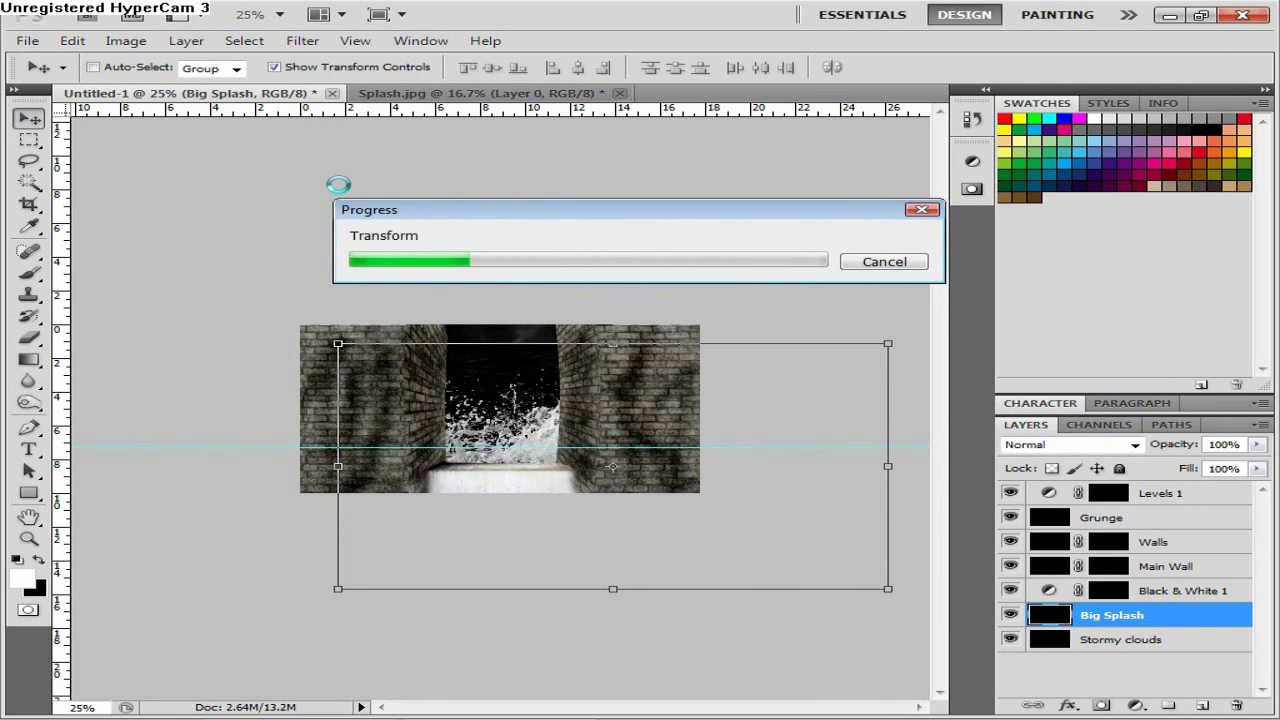
- Set the Big Splash layer's blend mode to Screen
left_click(262, 14)
left_click(272, 57)
left_click(1108, 444)
left_click(1060, 170)
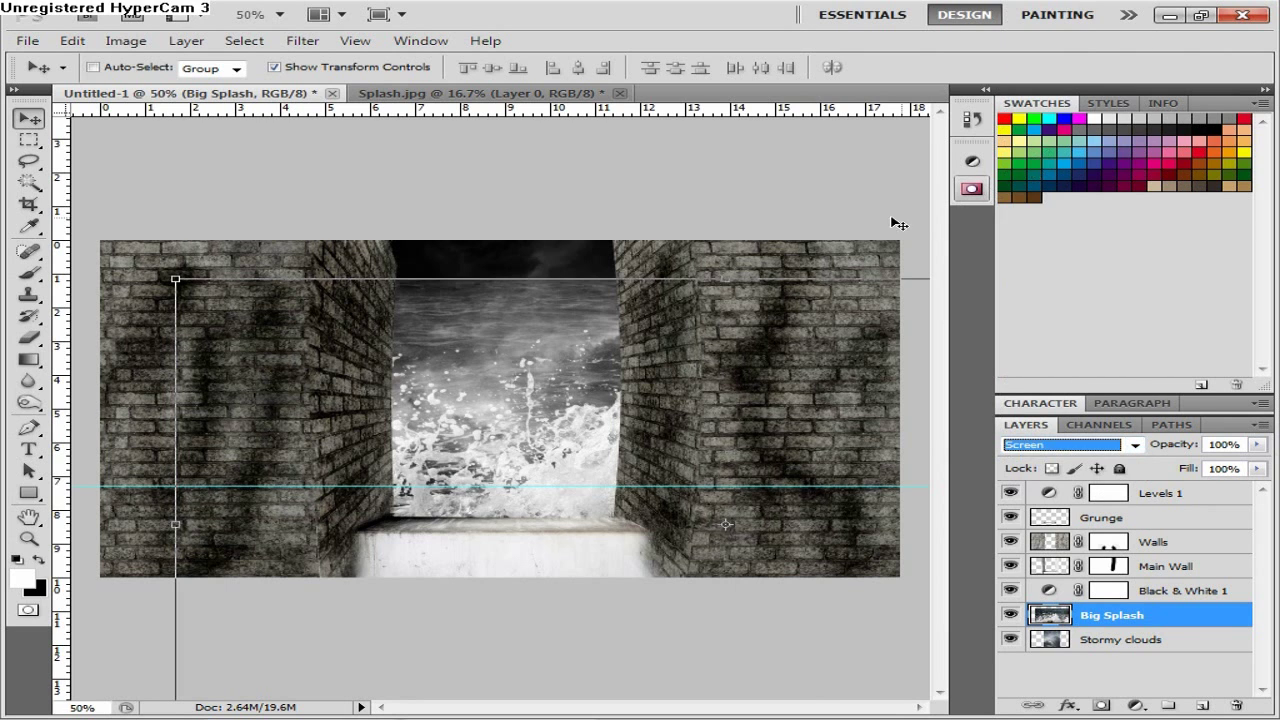
- Add a layer mask to Big Splash and paint black to hide the sea above the spray and around its edges
left_click(1101, 705)
key("b")
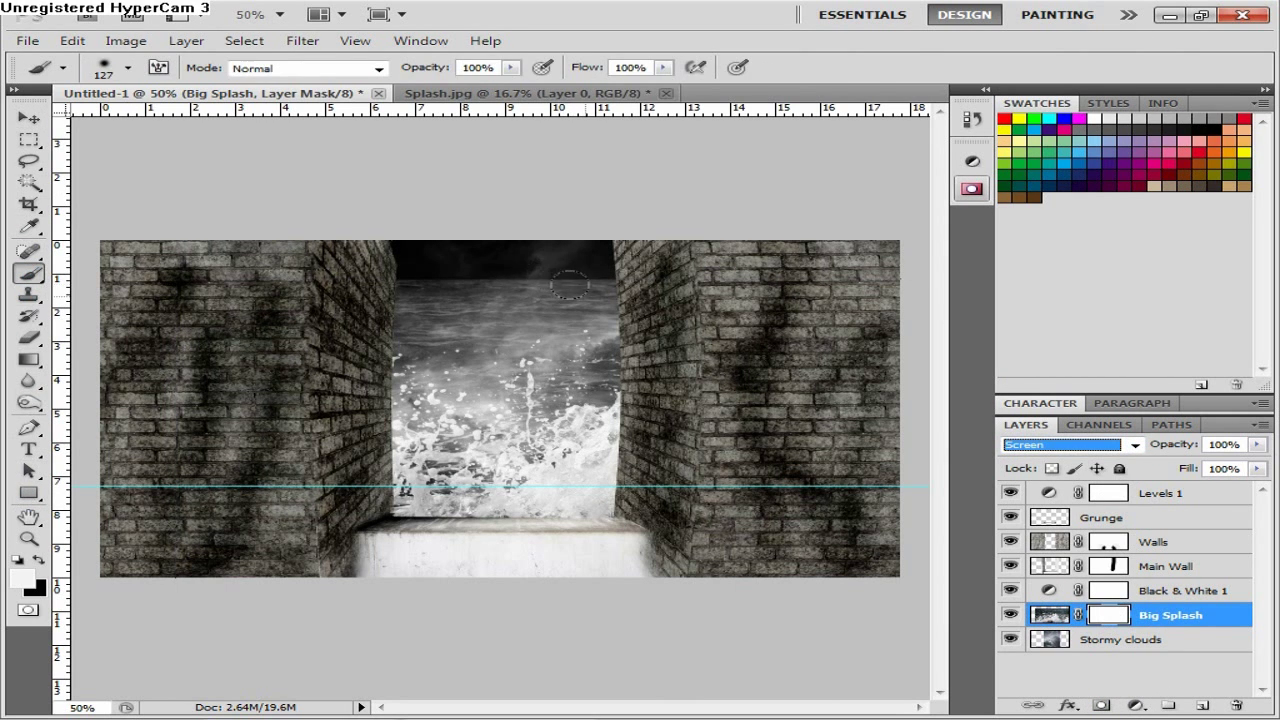
left_click(39, 562)
left_click_drag(416, 326, 313, 472)
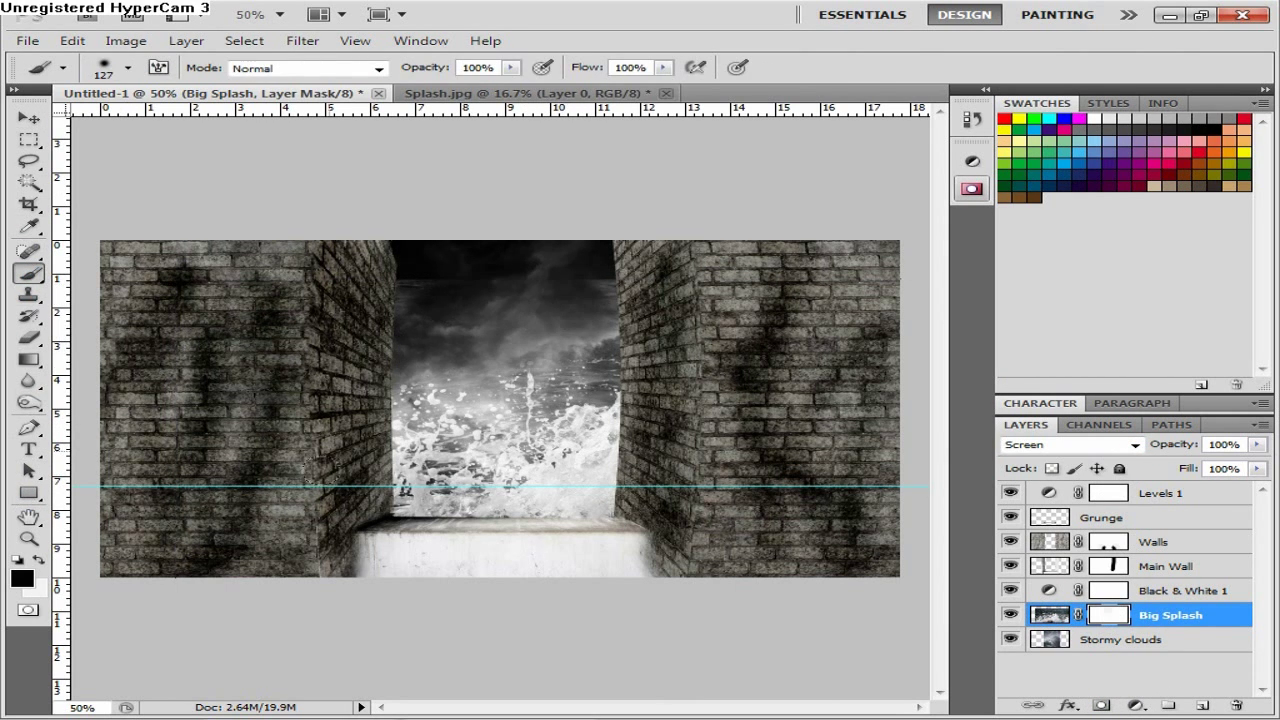
left_click_drag(605, 385, 462, 365)
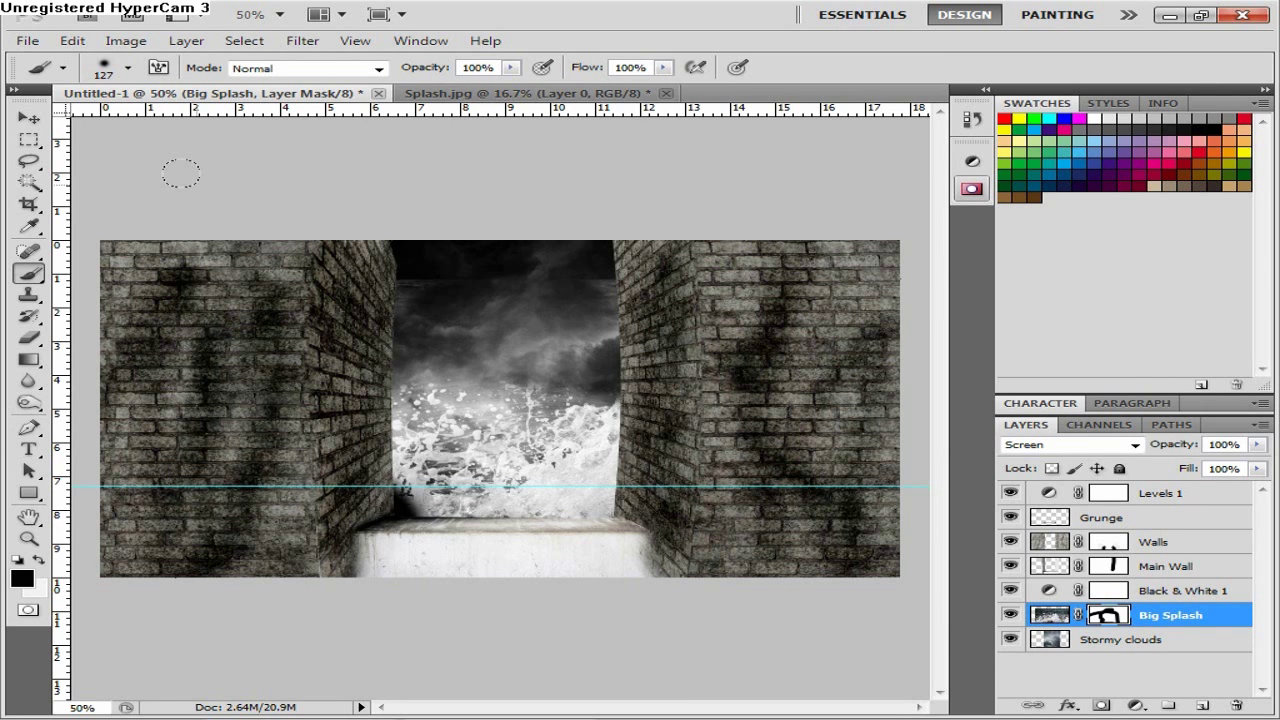
- Open Wave_Stock_XIII_by_grace_stock.jpg and duplicate its Blue channel
key("ctrl+o")
double_click(537, 245)
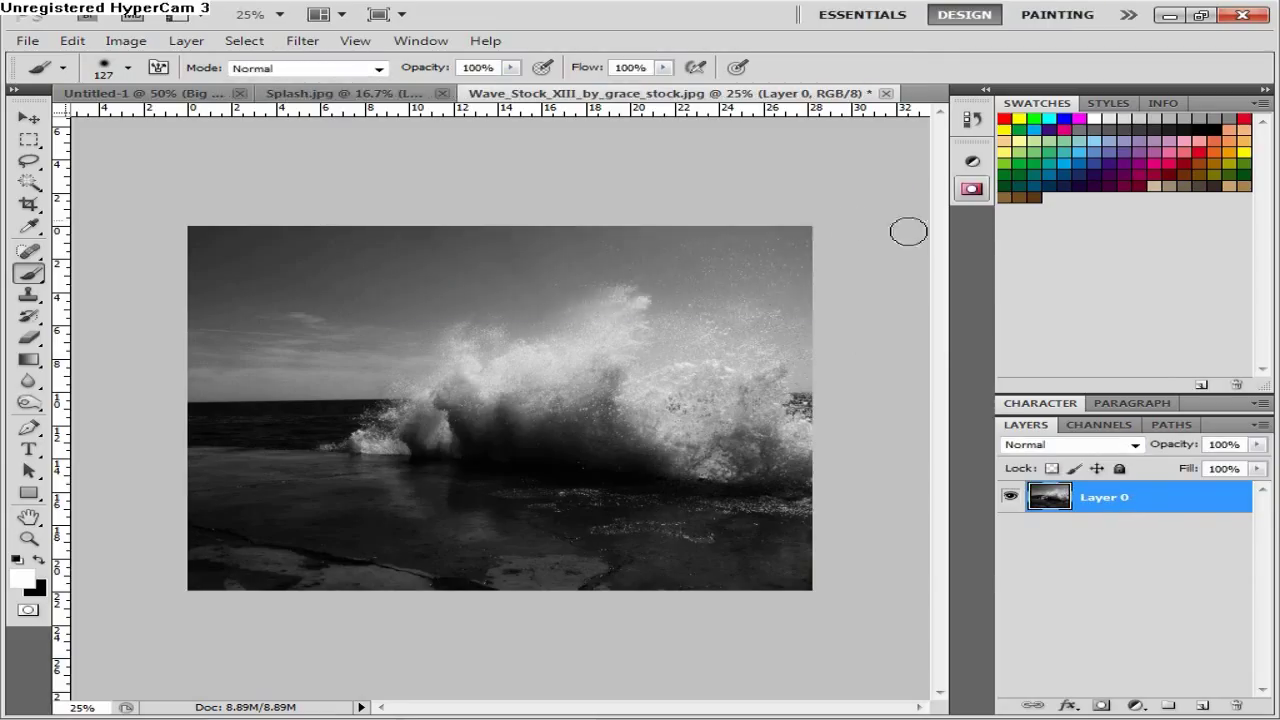
left_click(1098, 425)
left_click(1080, 539)
right_click(1097, 540)
left_click(1045, 552)
key("Return")
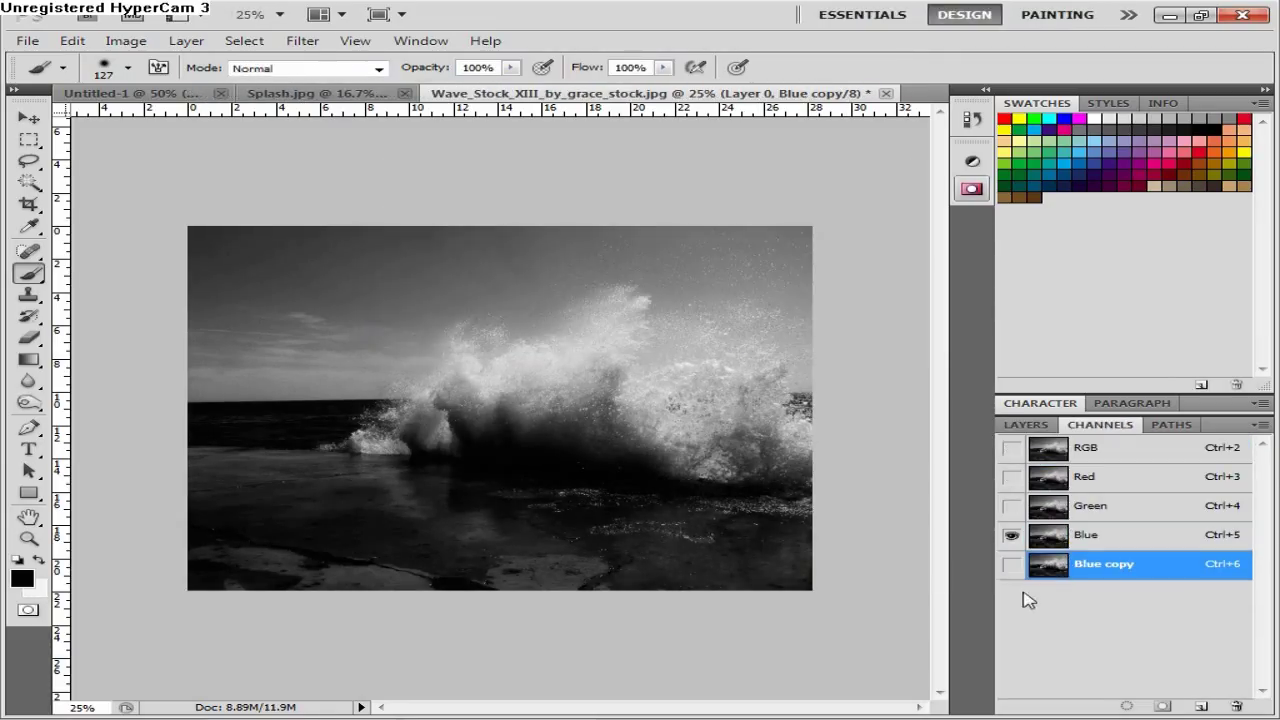
- Apply Levels to the Blue copy channel with a black input of 166 and a midtone of 0.77
left_click(1012, 564)
left_click(1010, 535)
key("ctrl+l")
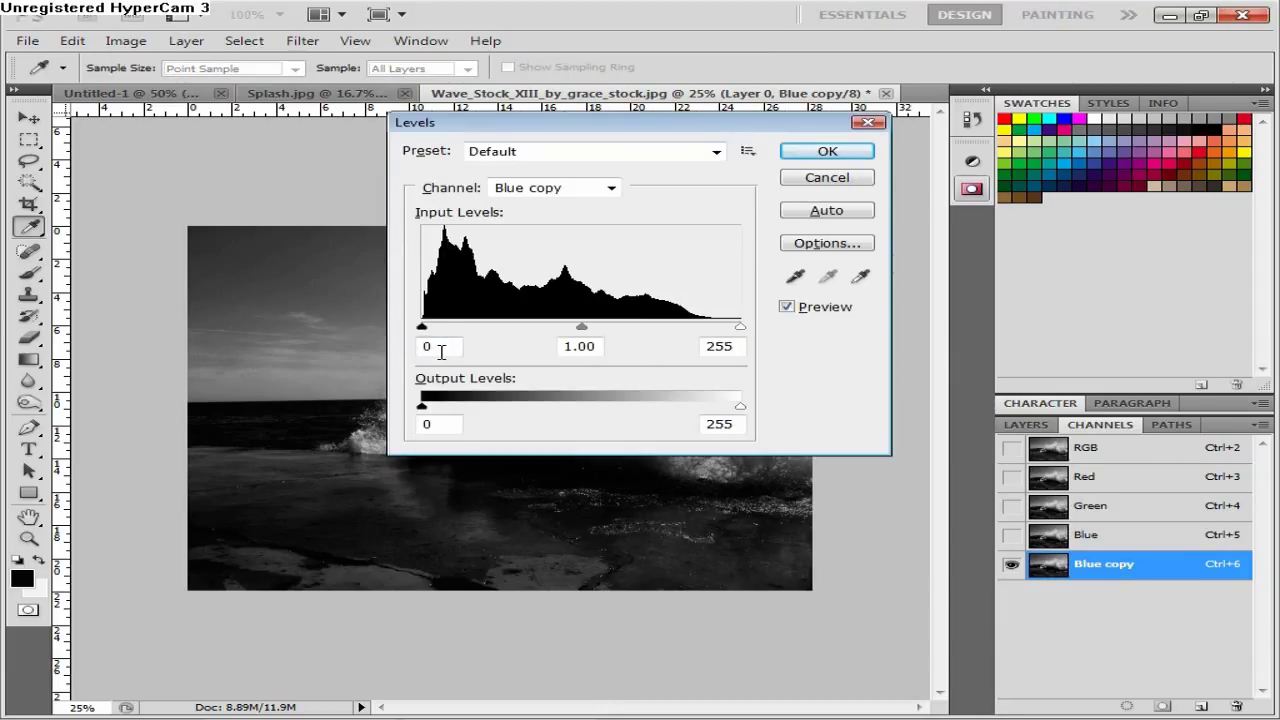
type("166")
key("Tab")
type(".")
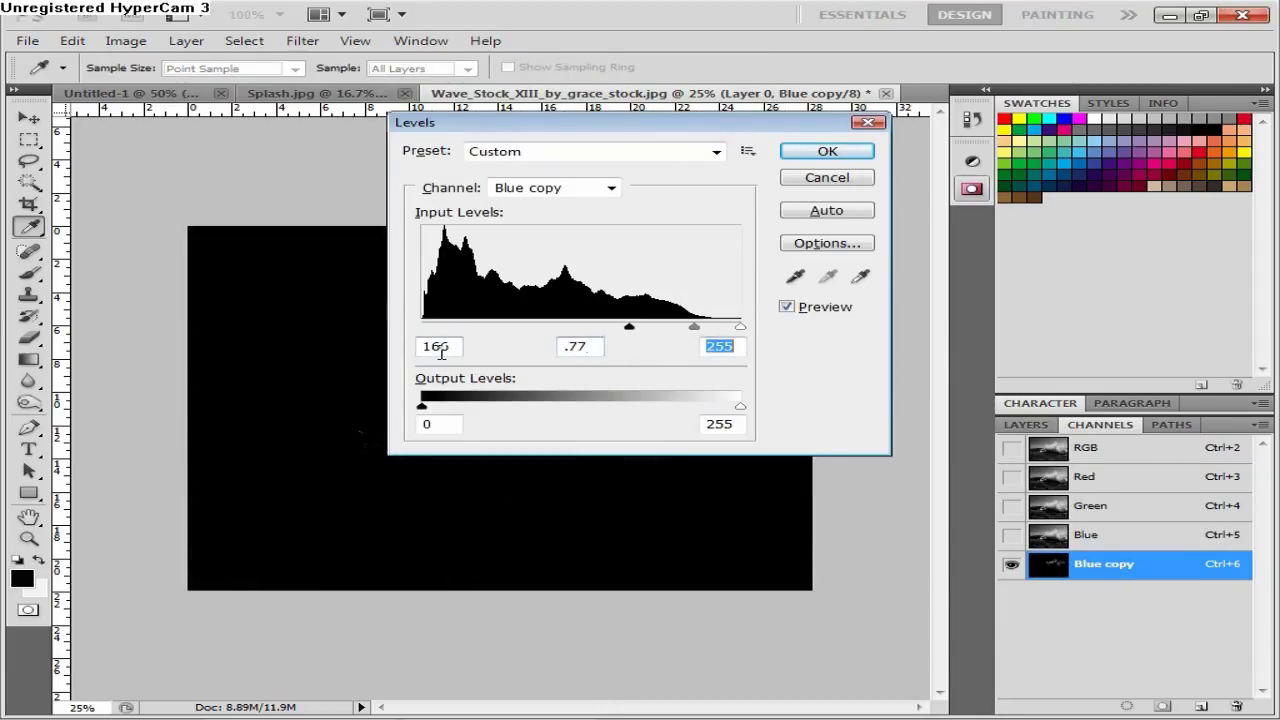
key("Return")
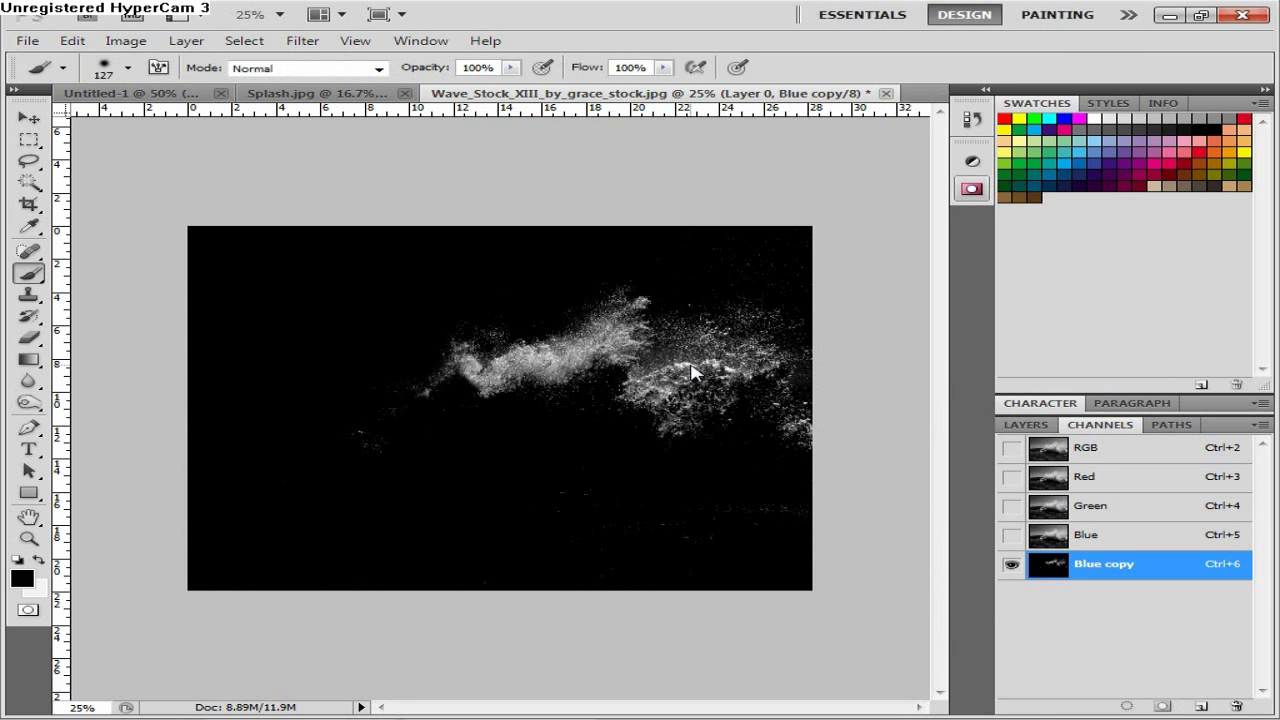
- Load Blue copy as a selection, copy the selected spray to a new layer and bring it into Untitled-1
key("v")
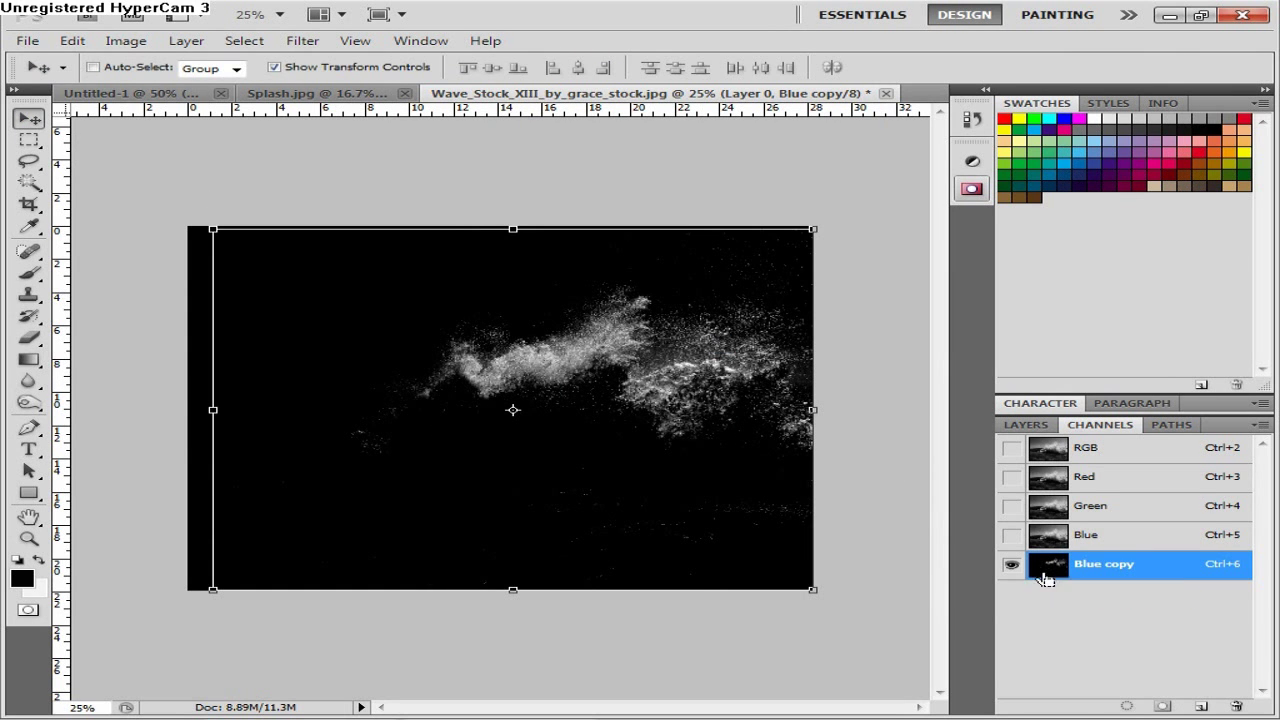
left_click(1053, 576, "ctrl")
left_click(1026, 425)
left_click(1084, 502)
key("ctrl+j")
left_click_drag(652, 386, 471, 457)
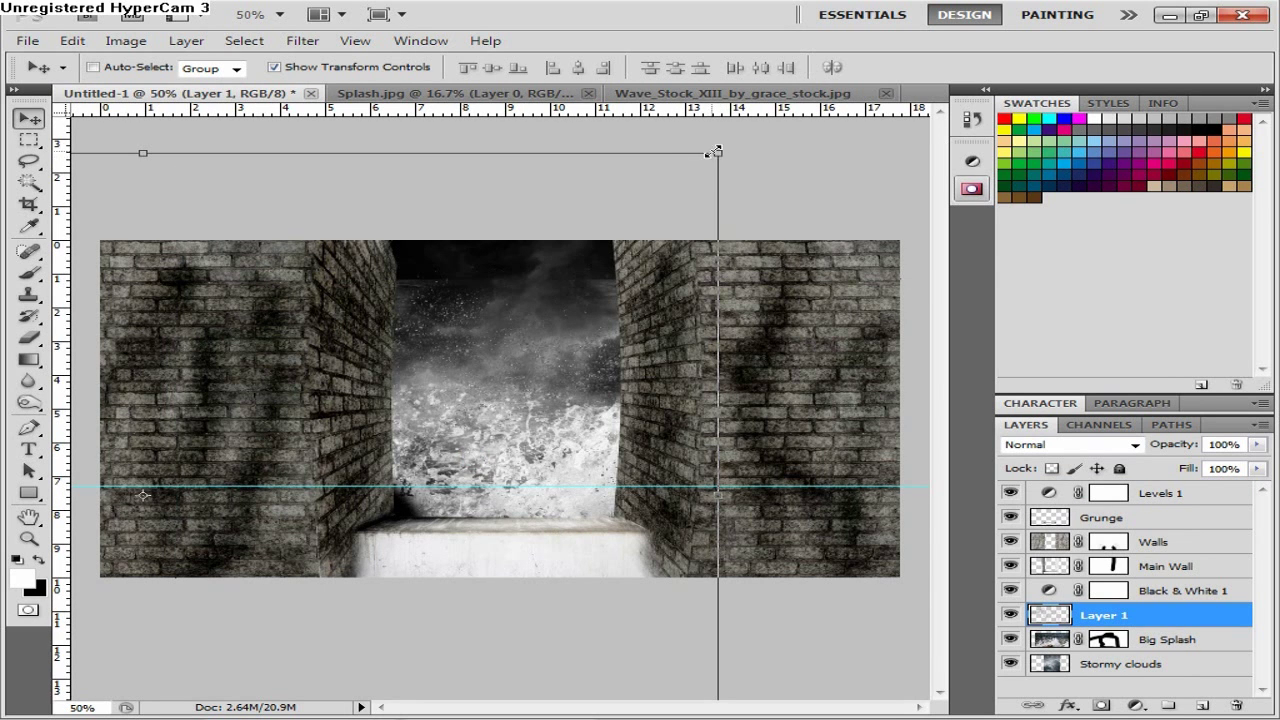
- Scale the new spray layer to about 72%, position it in the doorway and set its blend mode to Screen
left_click_drag(718, 155, 398, 343)
left_click_drag(318, 466, 524, 446)
left_click(1105, 444)
left_click(1050, 158)
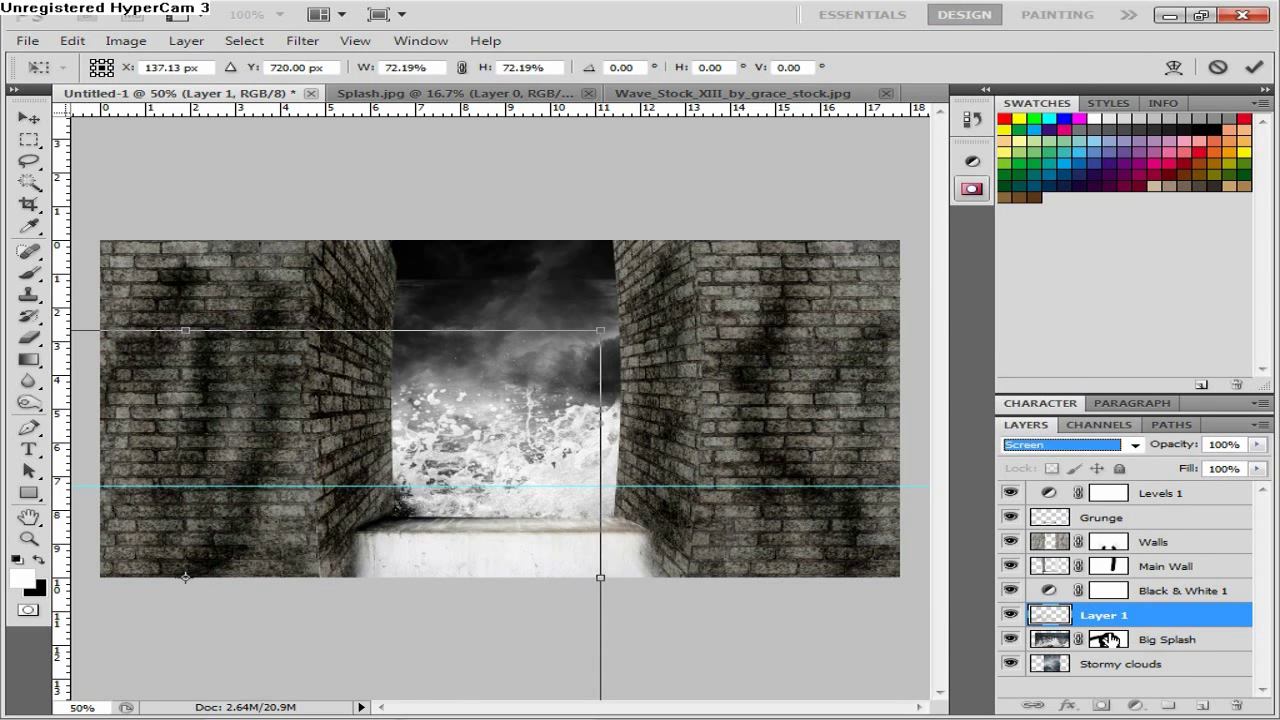
key("v")
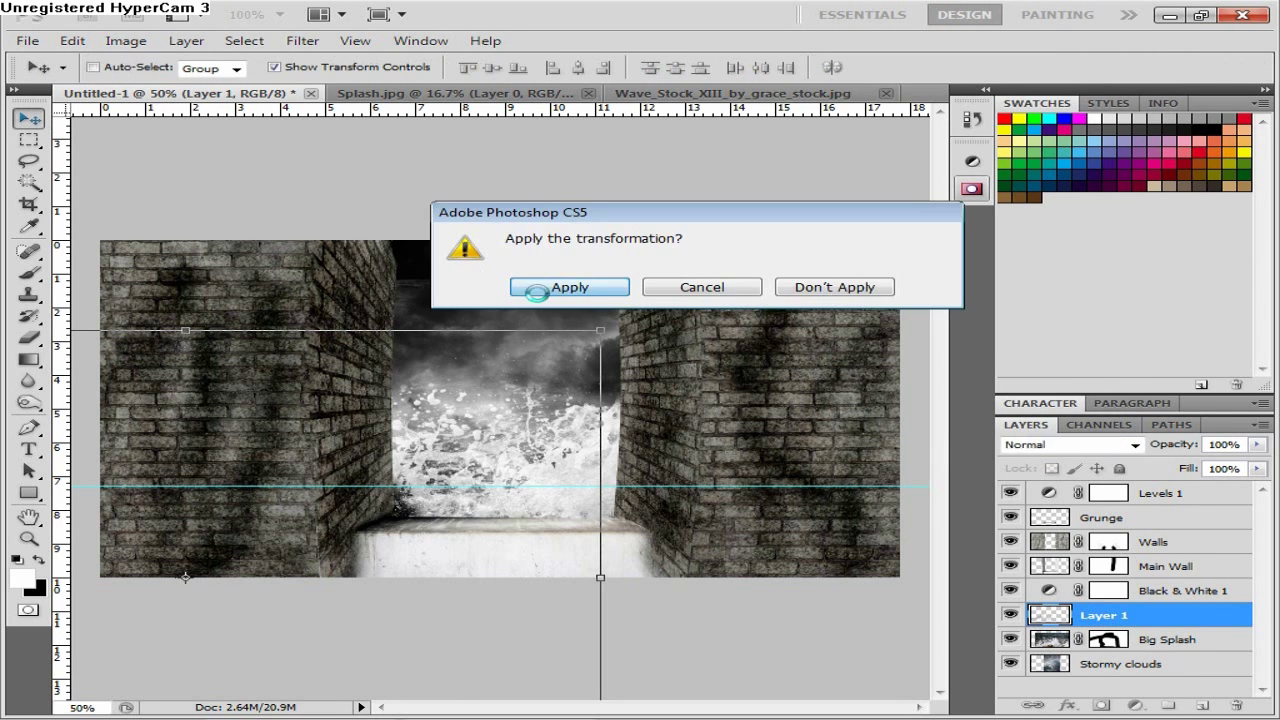
left_click(530, 290)
- Rename the new spray layer as Small Splash
double_click(1074, 616)
left_click(1203, 129)
double_click(1095, 616)
key("BackSpace")
type("Small Splash")
key("Return")
- Duplicate Small Splash, move the copy above Grunge, and rotate and position it over the ledge and doorway
key("ctrl+j")
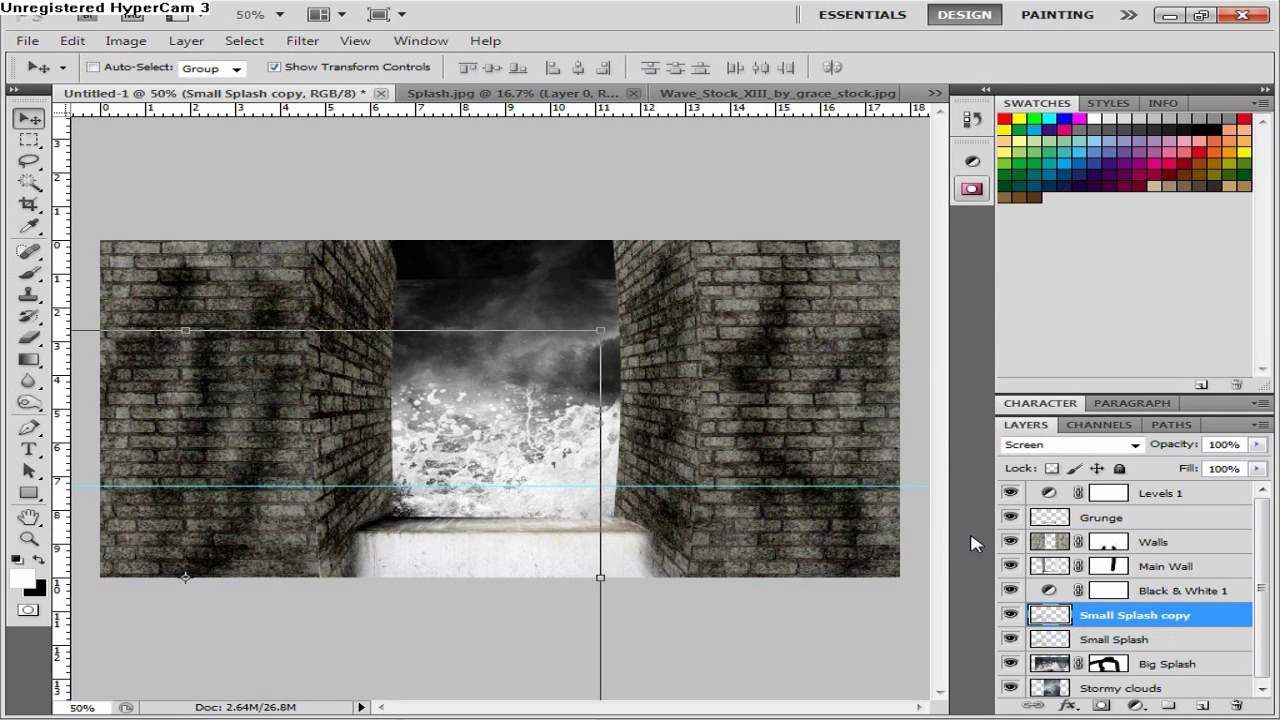
left_click_drag(1128, 622, 1122, 507)
key("ctrl+t")
left_click_drag(605, 319, 108, 619)
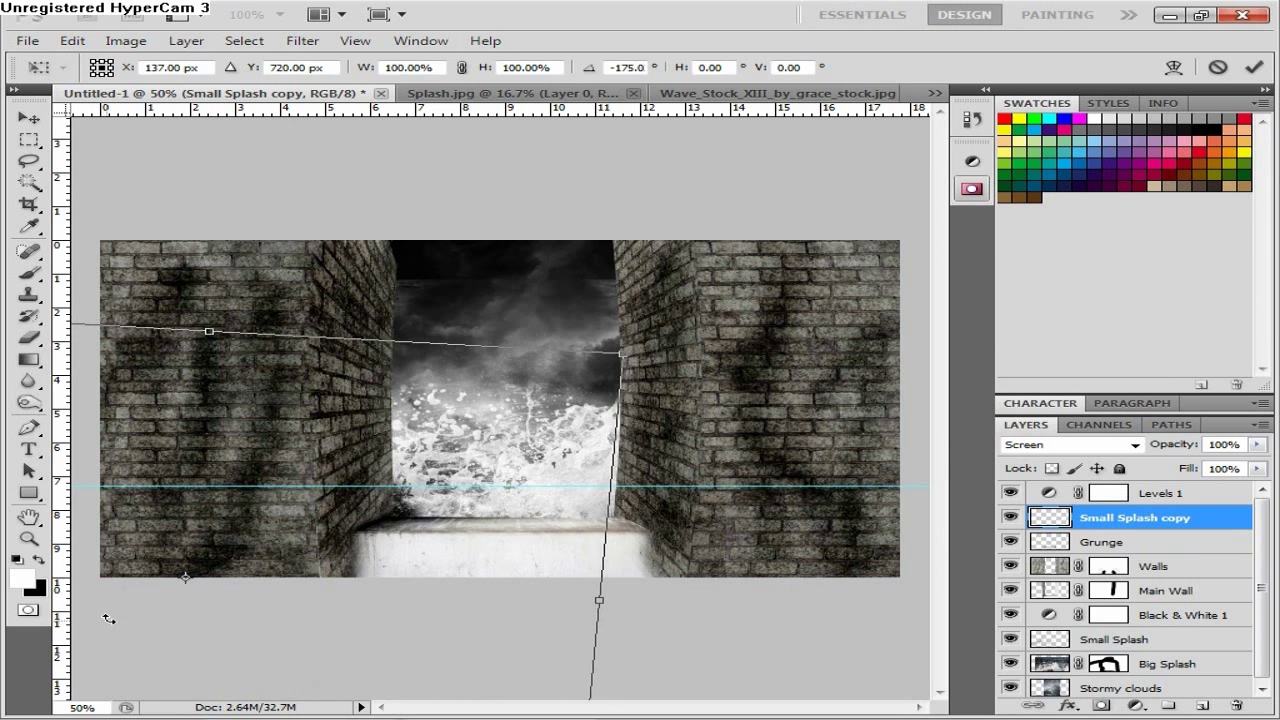
left_click_drag(626, 355, 336, 501)
left_click_drag(261, 563, 827, 398)
left_click(1103, 705)
left_click(574, 286)
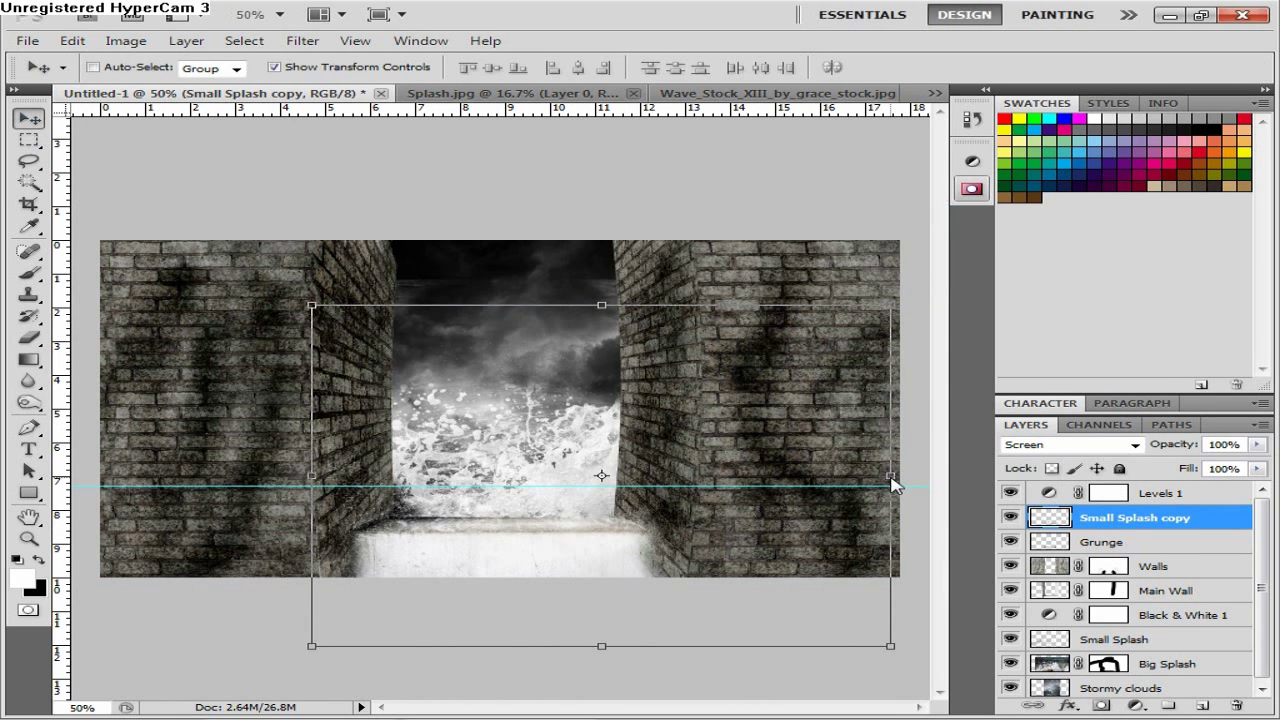
- Mask the Small Splash copy and paint black to hide the spray over the lower part of the doorway's left wall
left_click(277, 18)
left_click(258, 90)
left_click_drag(645, 707, 601, 707)
left_click_drag(939, 415, 939, 500)
left_click(31, 274)
mouse_move(380, 350)
left_mouse_down()
mouse_move(320, 350)
mouse_move(330, 465)
mouse_move(240, 510)
left_mouse_up()
left_click(31, 121)
left_click(281, 18)
left_click(276, 59)
left_click(1202, 705)
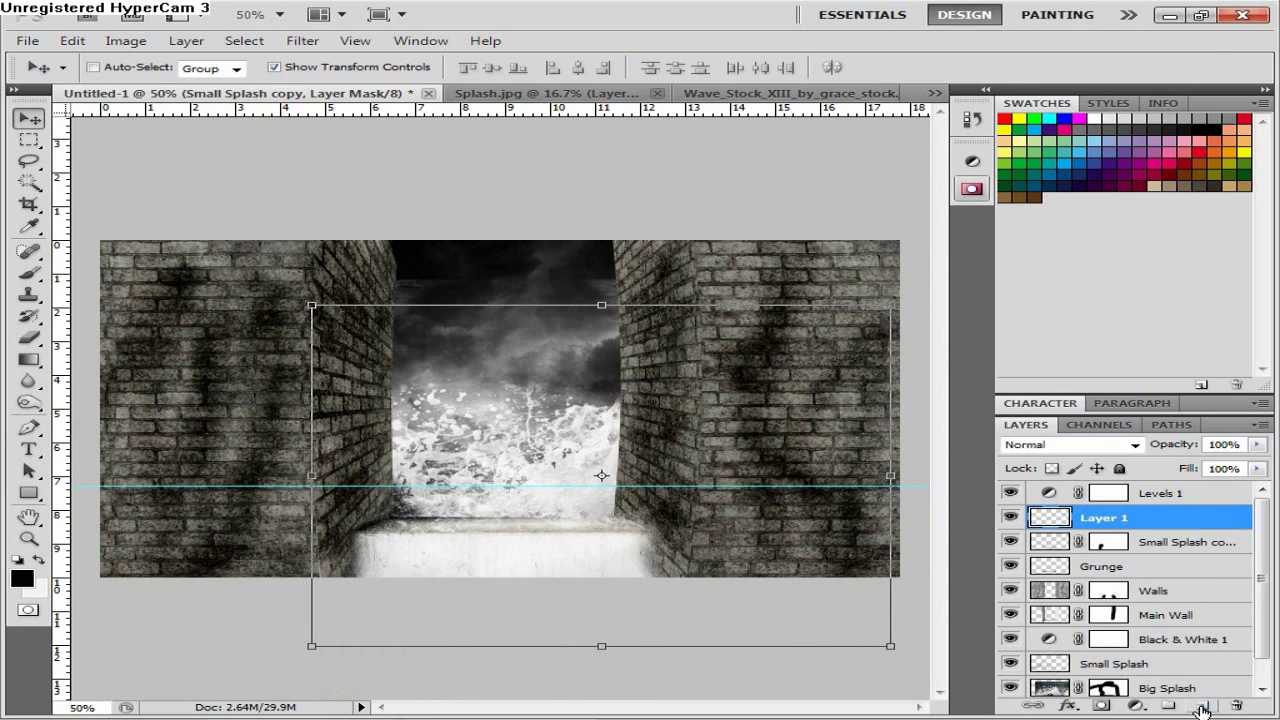
right_click(1133, 520)
left_click(937, 163)
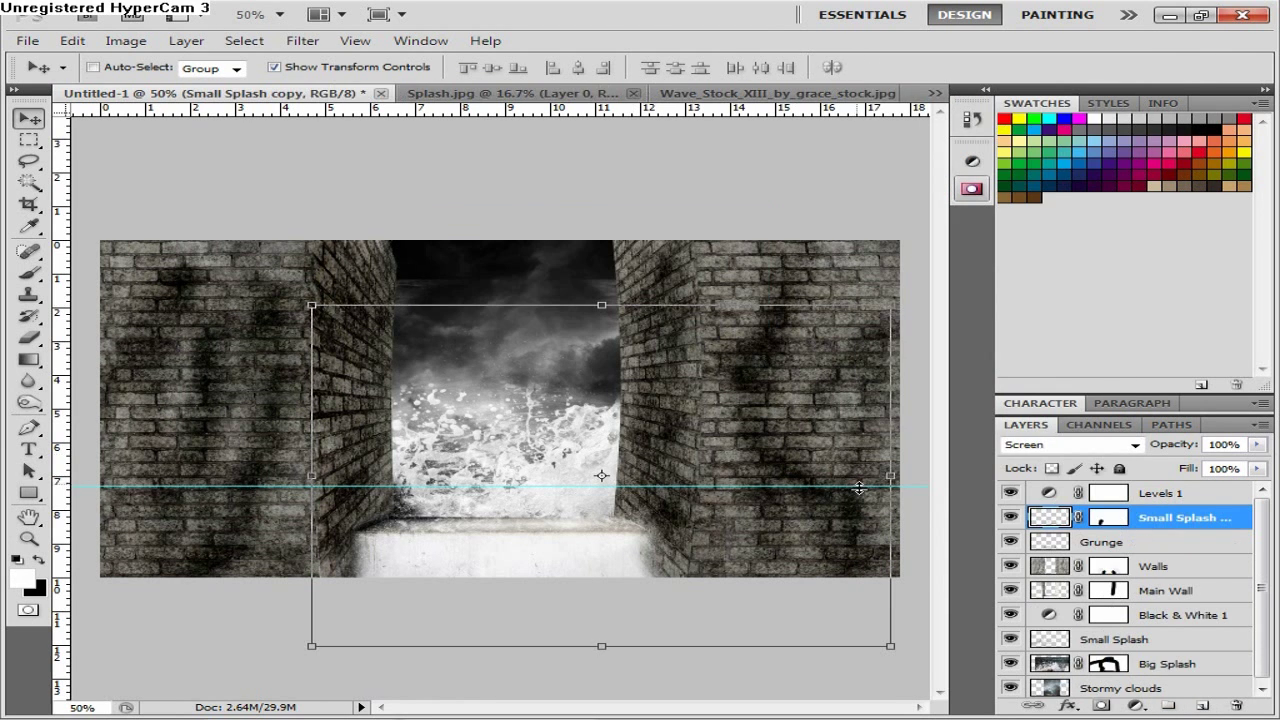
- Open Waves.jpg, and close Splash.jpg and Wave_Stock_XIII_by_grace_stock.jpg without saving
key("ctrl+o")
double_click(634, 245)
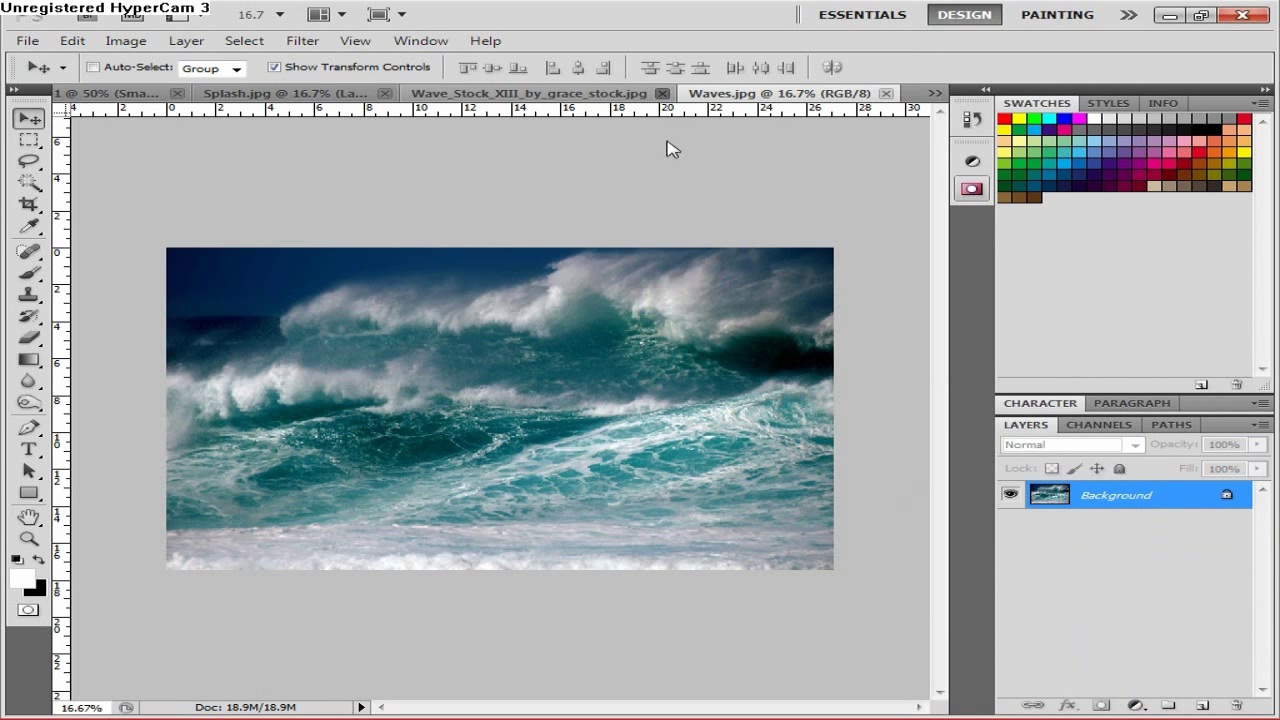
key("ctrl+alt+w")
left_click(652, 293)
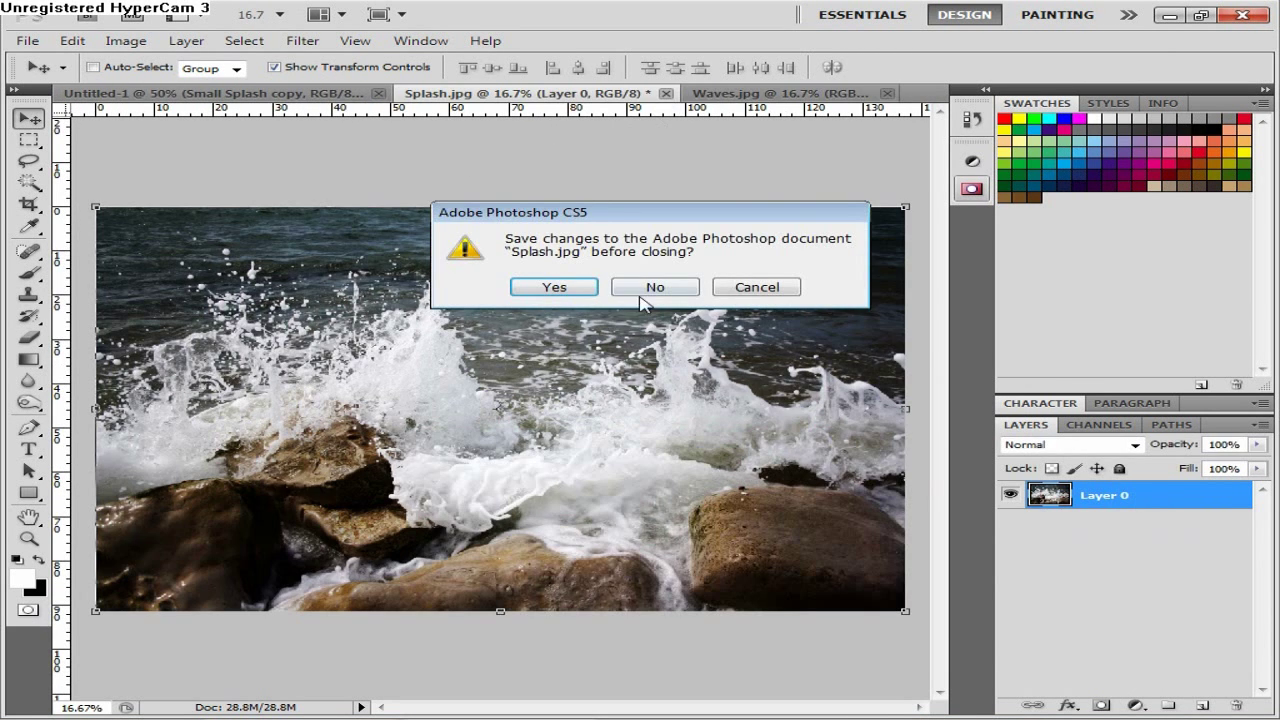
left_click(647, 289)
- Unlock the Waves.jpg background, bring it into the composite and name the layer Huge Wave
double_click(1115, 497)
left_click(842, 223)
left_click_drag(477, 397, 718, 330)
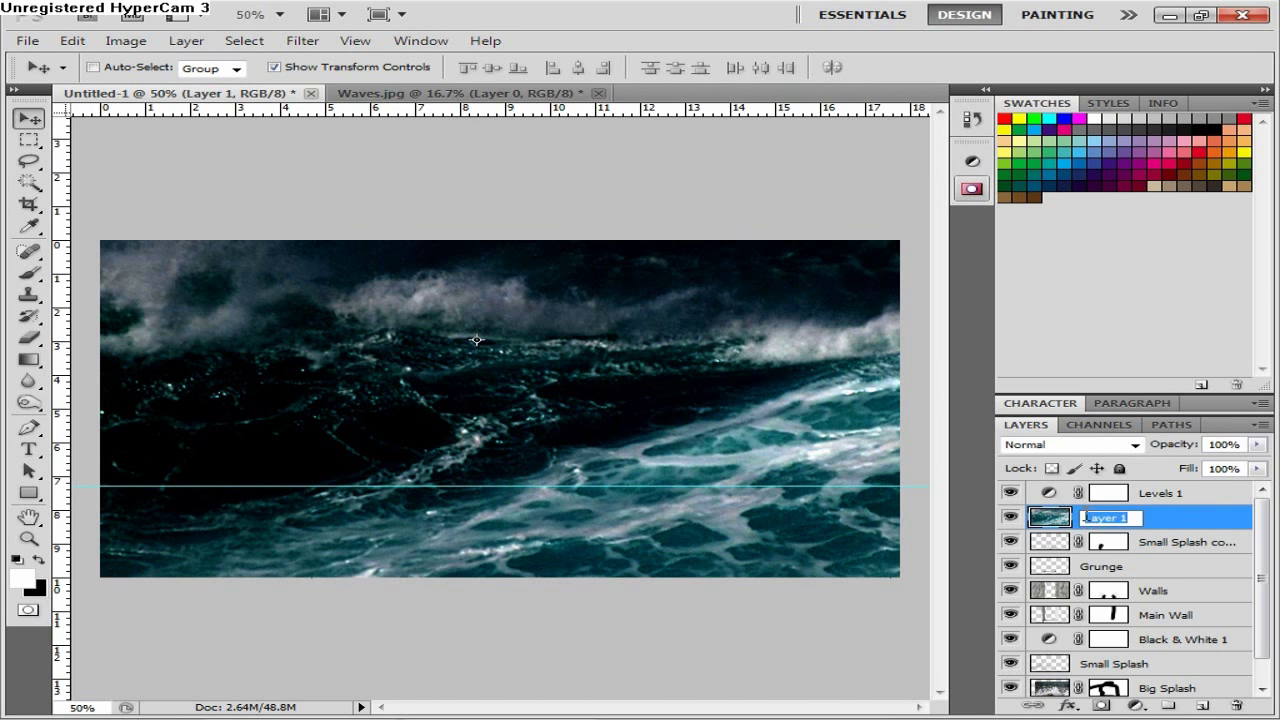
key("ctrl+t")
key("Escape")
- Scale the Huge Wave layer to about 37% and centre it on the canvas
left_click(280, 15)
left_click(262, 41)
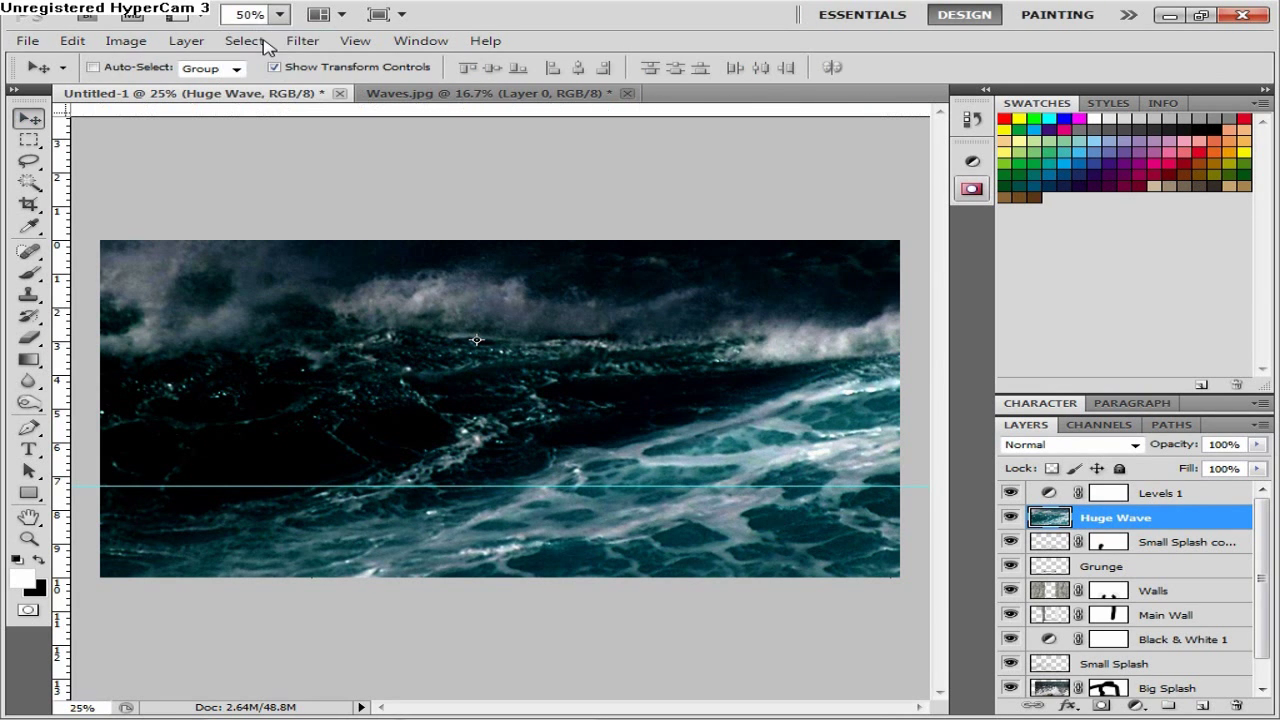
key("ctrl+t")
left_click_drag(77, 172, 701, 475)
left_click_drag(759, 553, 371, 401)
left_click(30, 119)
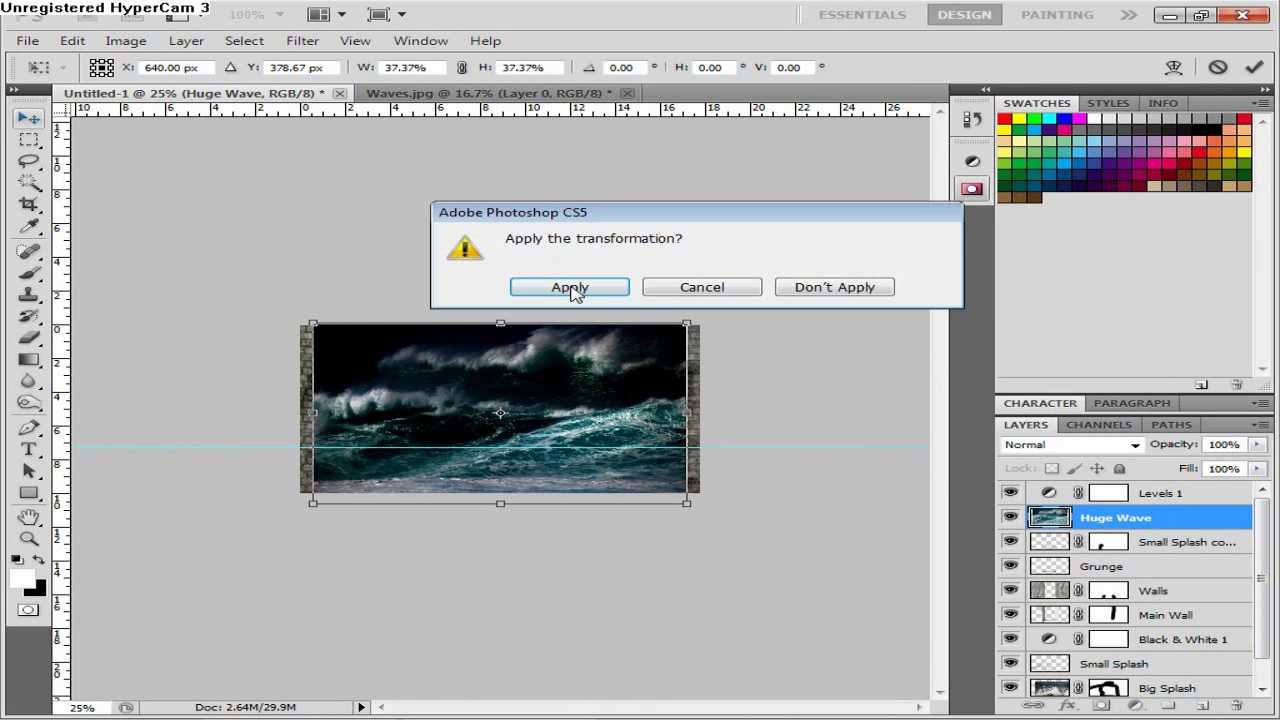
left_click(570, 287)
- Scale the Huge Wave layer down further to about 60% and position it over the doorway
left_click(265, 14)
left_click(274, 57)
key("ctrl+t")
left_click_drag(127, 240, 420, 380)
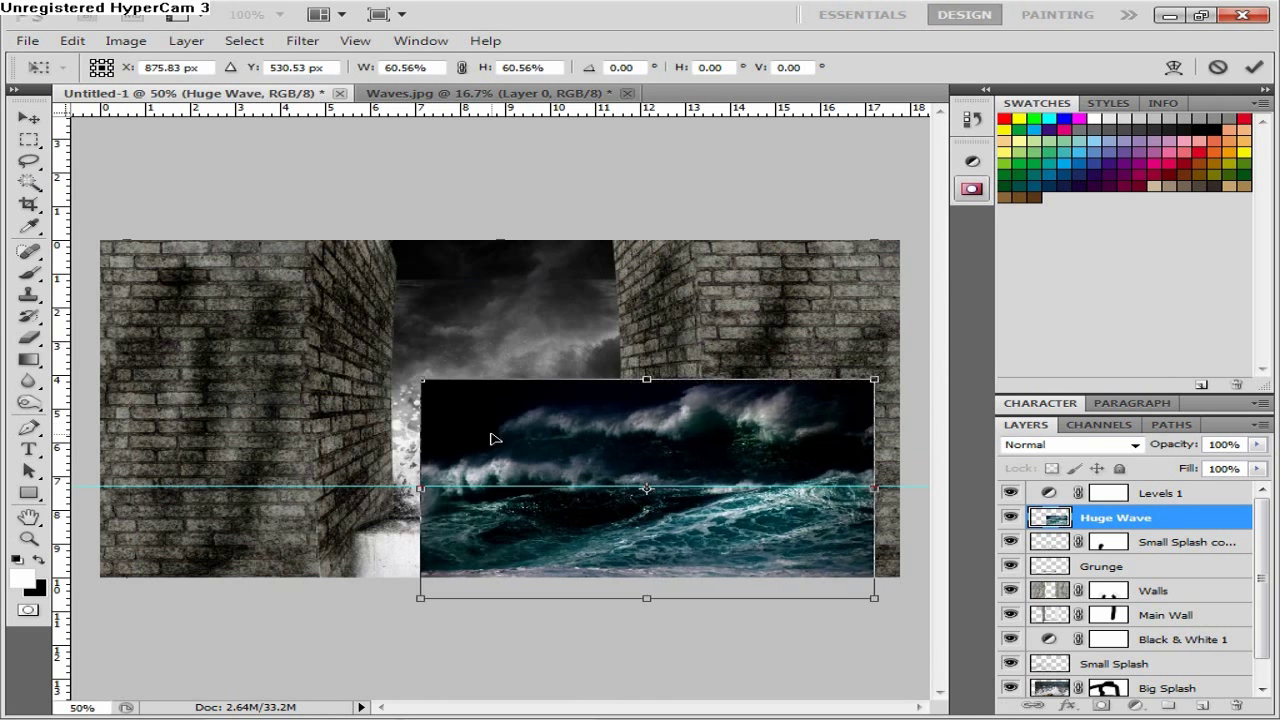
left_click_drag(491, 438, 350, 372)
- Lower the Huge Wave opacity to 32% and adjust the layer's scale to about 66%, aligned with the doorway
left_click(1256, 444)
left_click_drag(1252, 470, 1187, 470)
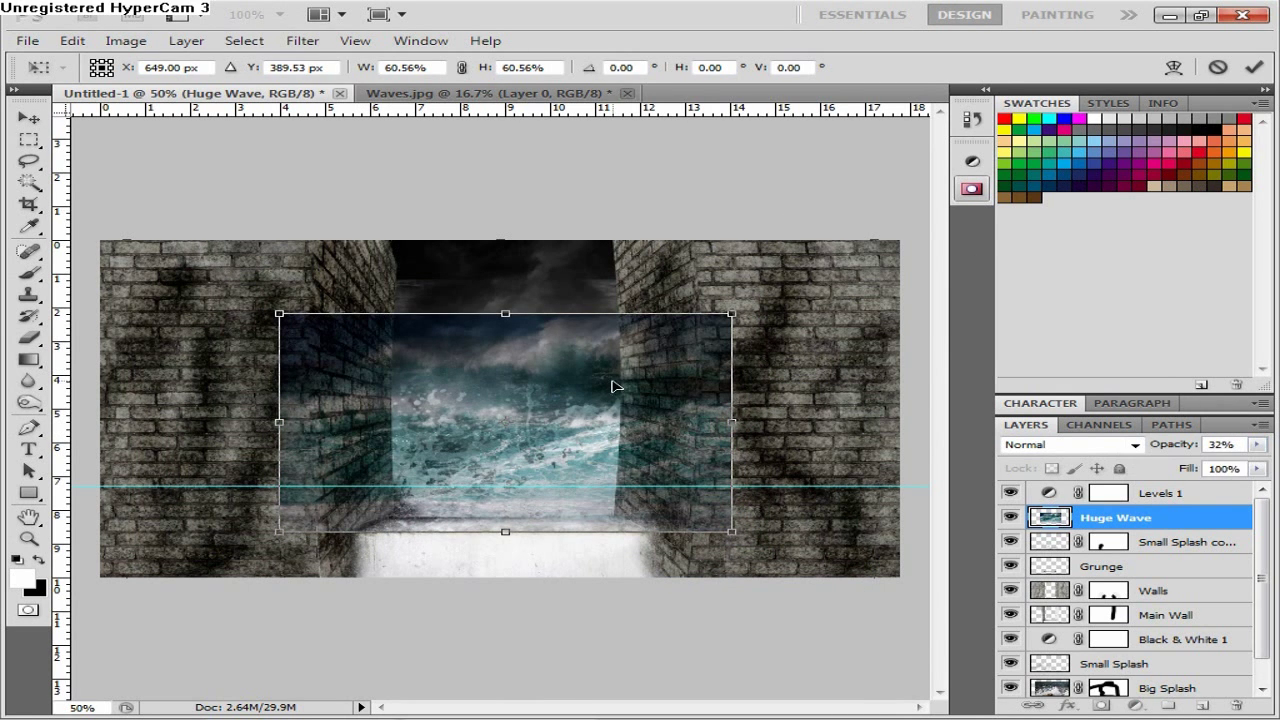
left_click_drag(614, 387, 604, 393)
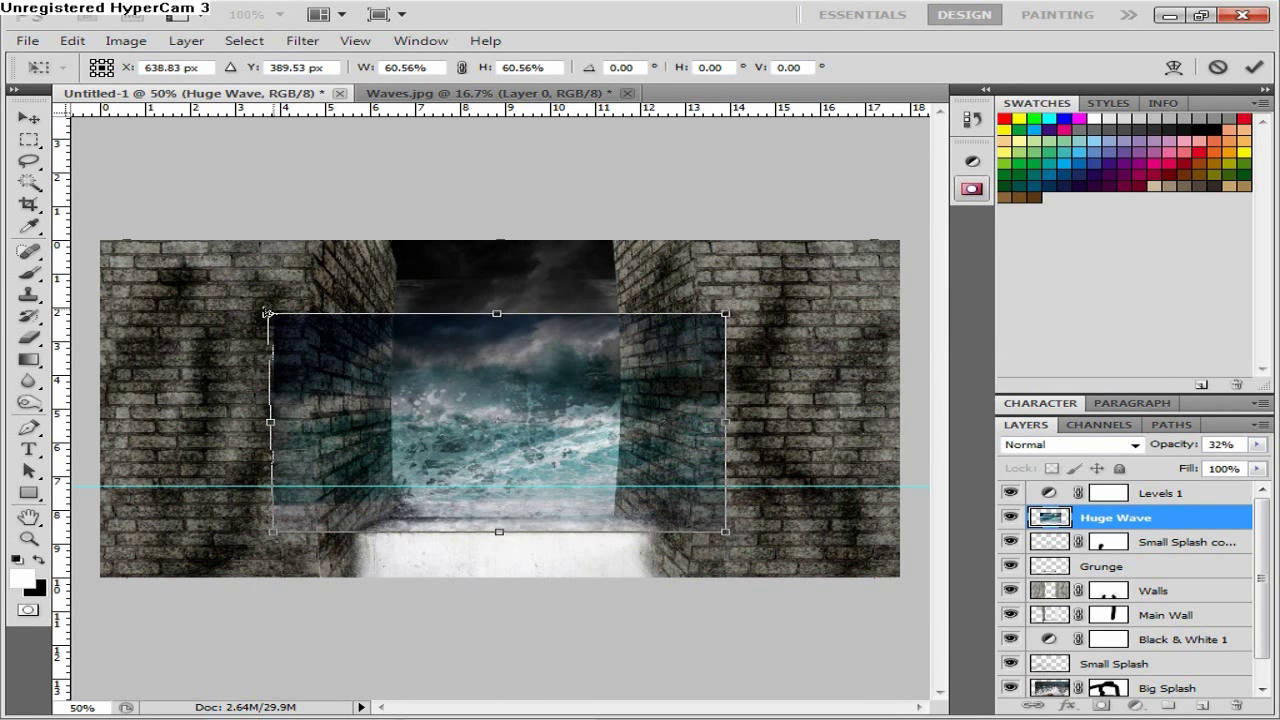
left_click_drag(271, 309, 234, 294)
left_click_drag(397, 388, 408, 397)
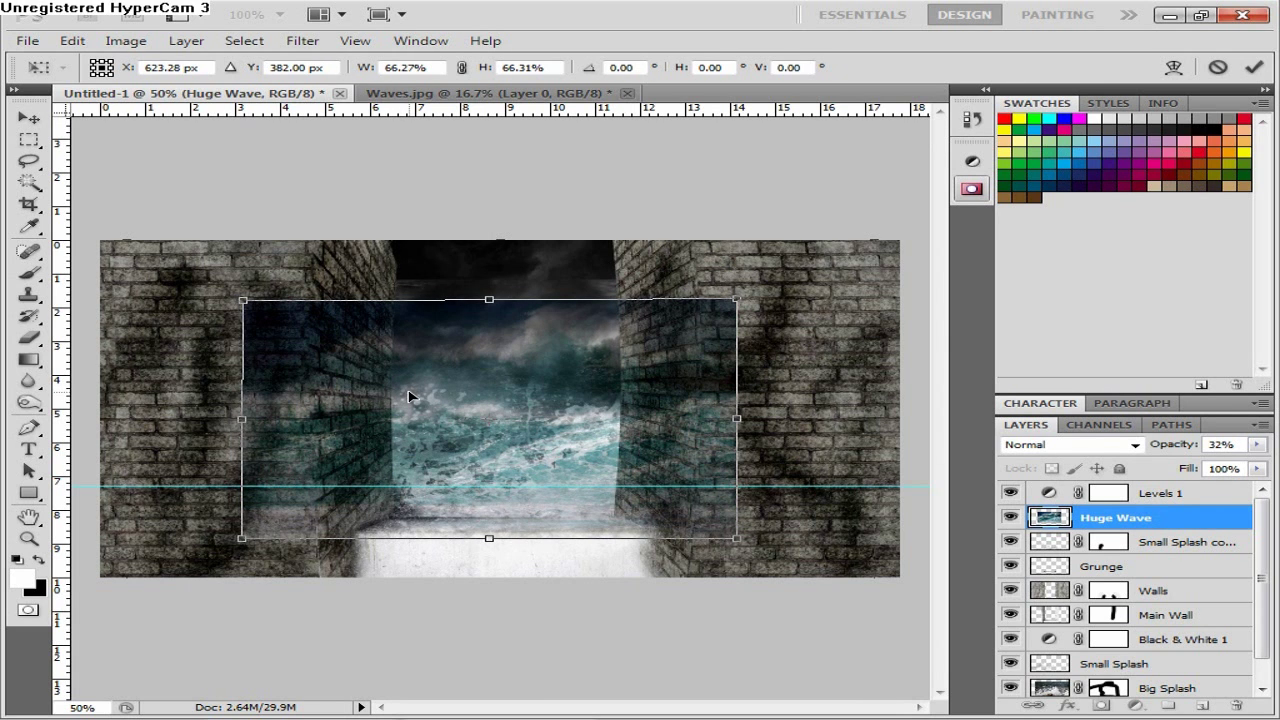
key("v")
key("Return")
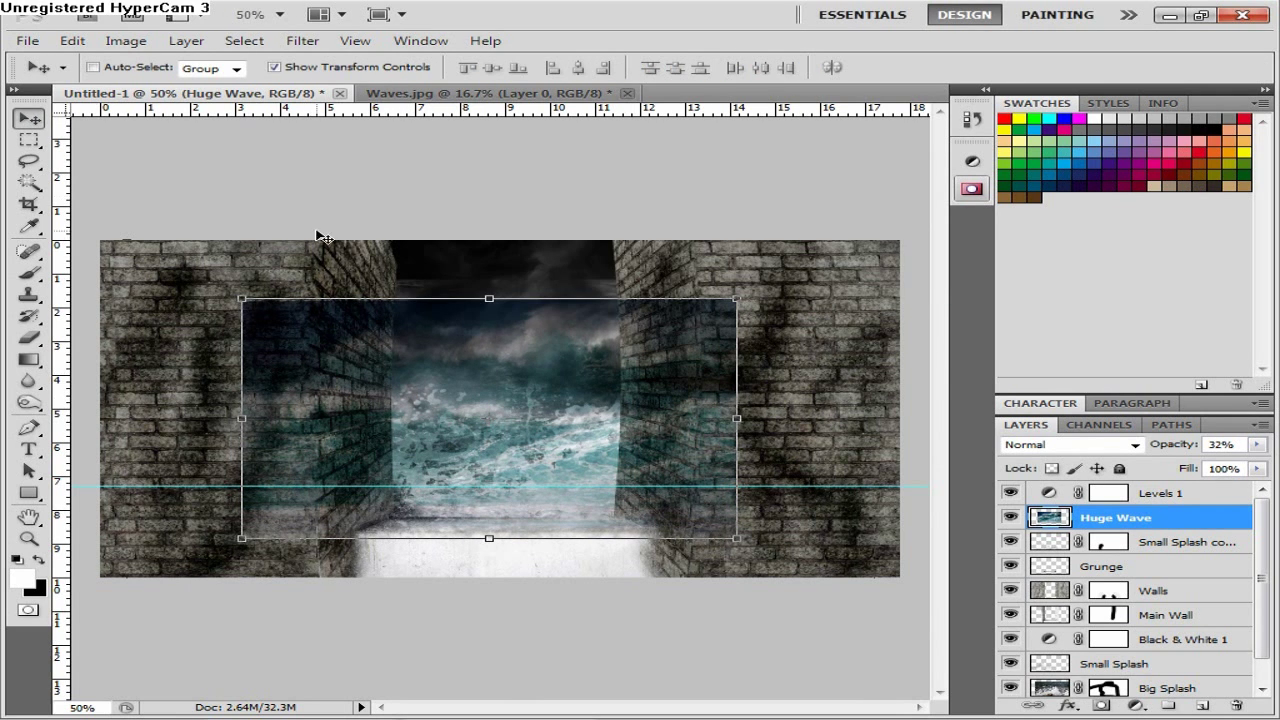
- Set the Huge Wave opacity to 100%, add a layer mask and paint black around the image's outer edges
left_click(1257, 444)
left_click_drag(1222, 466, 1265, 481)
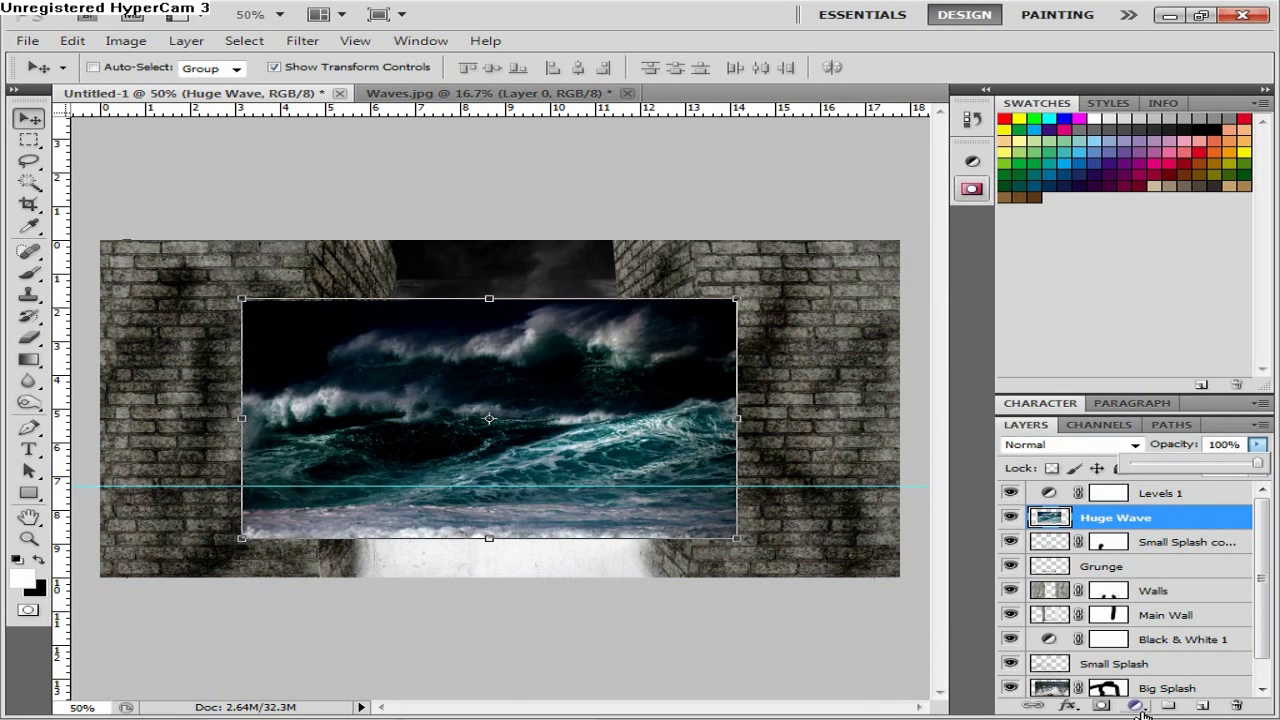
left_click(1101, 706)
left_click(28, 276)
mouse_move(265, 318)
left_mouse_down()
mouse_move(262, 520)
mouse_move(310, 500)
mouse_move(300, 320)
mouse_move(690, 318)
mouse_move(728, 480)
mouse_move(480, 525)
mouse_move(330, 515)
left_mouse_up()
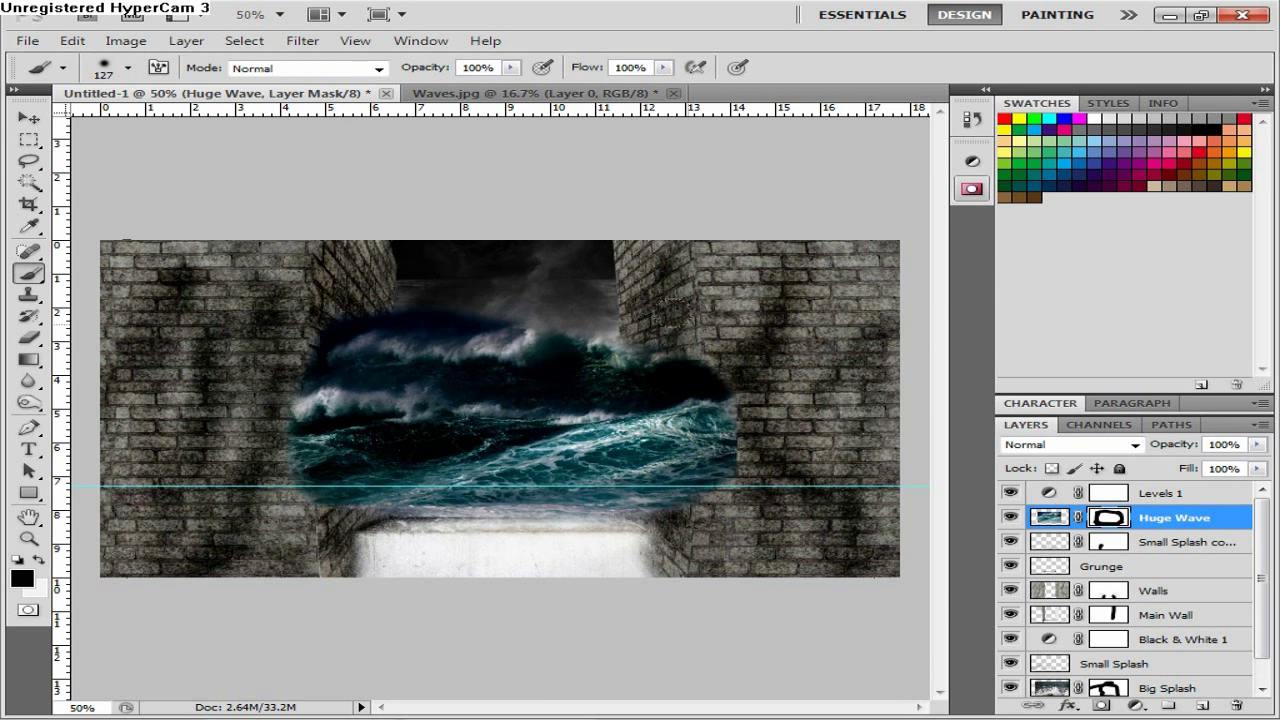
- Desaturate the Huge Wave image with Hue/Saturation at a saturation of -100
key("v")
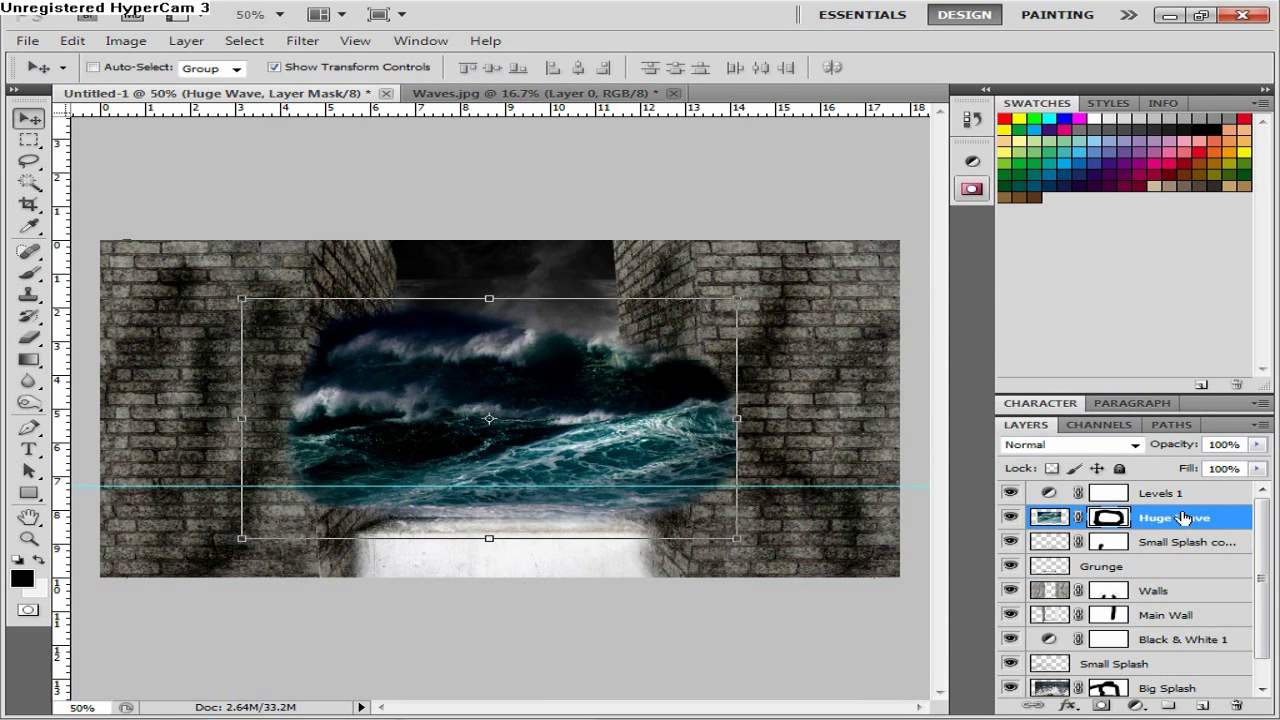
key("ctrl+2")
key("ctrl+u")
left_click_drag(584, 297, 462, 297)
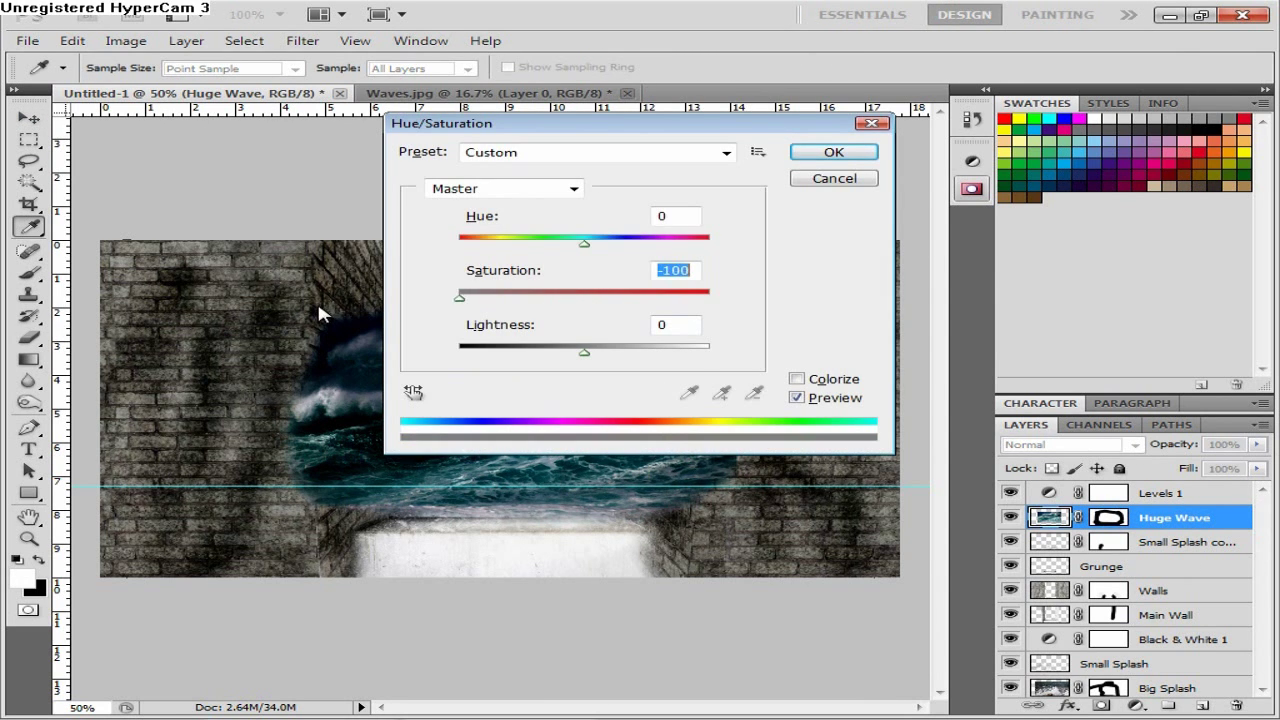
key("Return")
- Paint black on the Huge Wave mask over the upper wave and right wall, and shift the layer slightly down and left
key("ctrl+backslash")
key("b")
mouse_move(300, 450)
left_mouse_down()
mouse_move(370, 335)
mouse_move(710, 370)
mouse_move(640, 430)
mouse_move(630, 480)
mouse_move(397, 348)
mouse_move(597, 372)
left_mouse_up()
key("v")
mouse_move(423, 449)
left_mouse_down()
mouse_move(303, 445)
mouse_move(399, 430)
mouse_move(349, 461)
mouse_move(464, 476)
left_mouse_up()
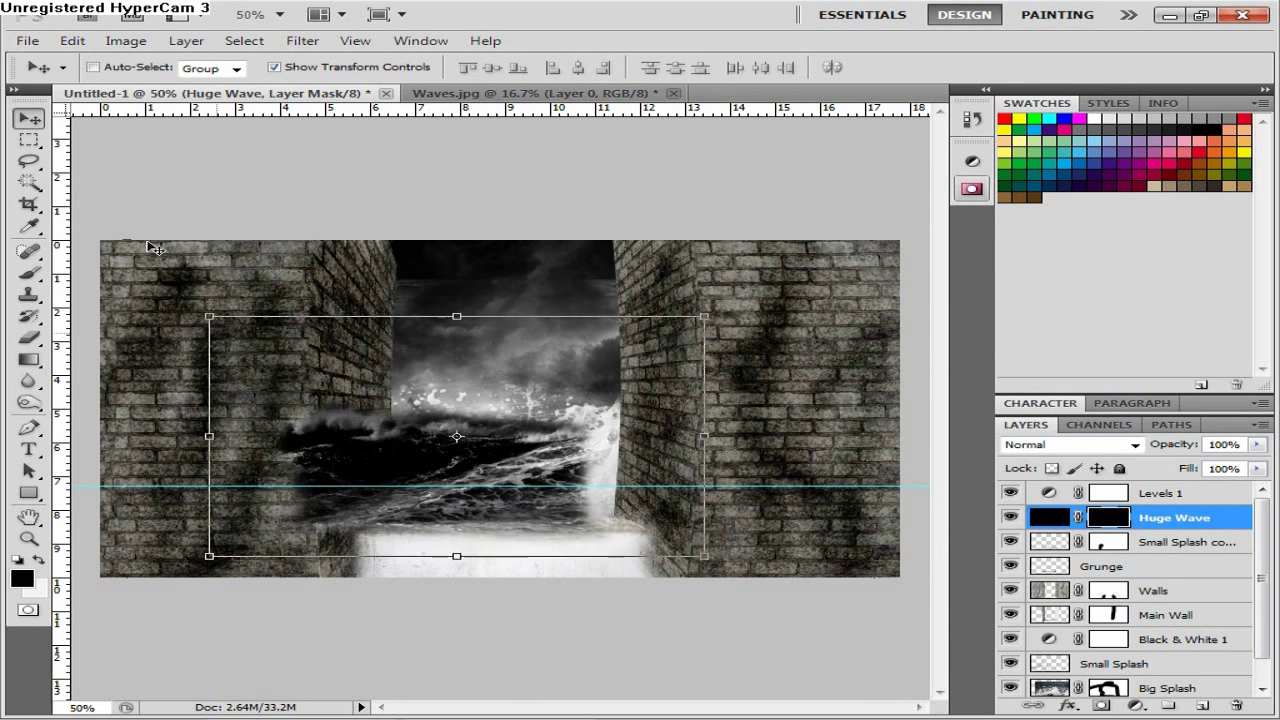
- Paint black on the Huge Wave mask to hide the wave over the left wall and along its crest
key("b")
left_click_drag(275, 500, 323, 492)
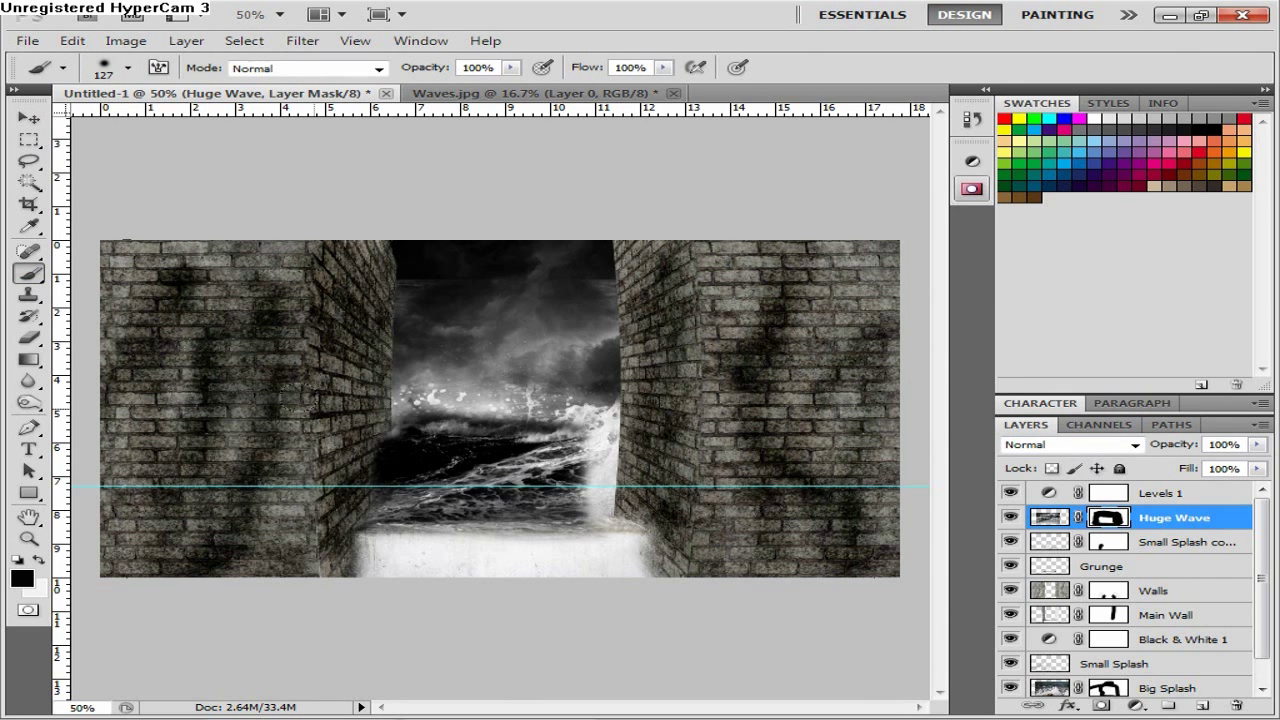
mouse_move(333, 425)
left_mouse_down()
mouse_move(410, 445)
mouse_move(530, 430)
left_mouse_up()
- Stretch the Huge Wave layer's lower edge slightly downward
key("ctrl+t")
left_click_drag(471, 557, 466, 560)
left_click(30, 120)
key("Return")
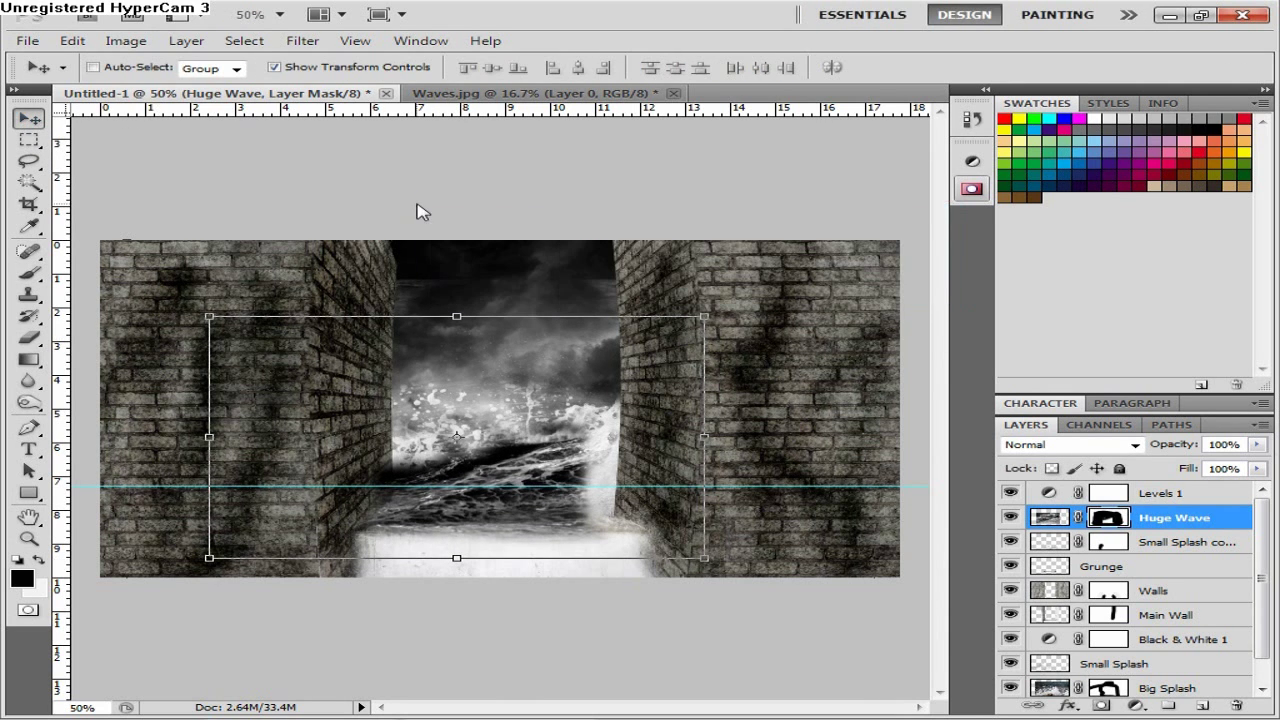
- Open Moon.jpg and convert its background to a regular layer
key("ctrl+o")
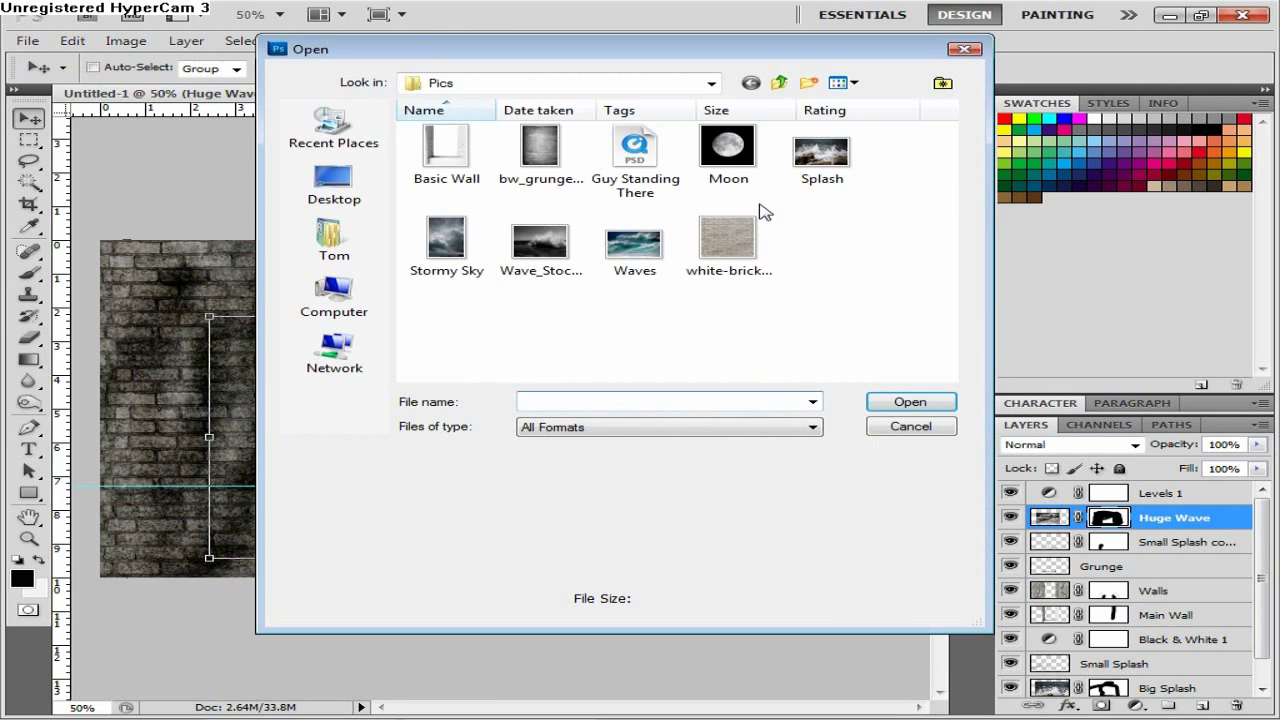
double_click(728, 150)
double_click(1117, 501)
key("Return")
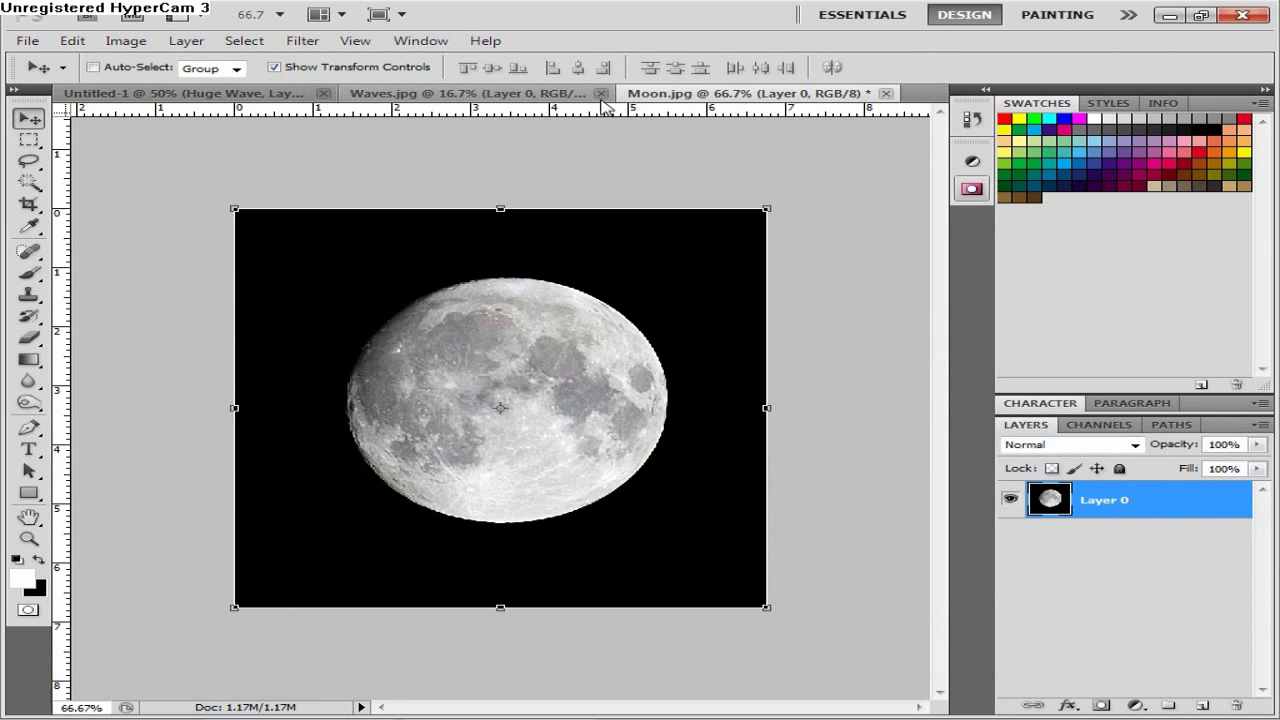
- Close Waves.jpg without saving, bring the moon image into the composite and name its layer Moon
left_click(603, 95)
left_click(610, 93)
left_click(654, 286)
left_click_drag(353, 352, 414, 369)
type("Moon")
key("Return")
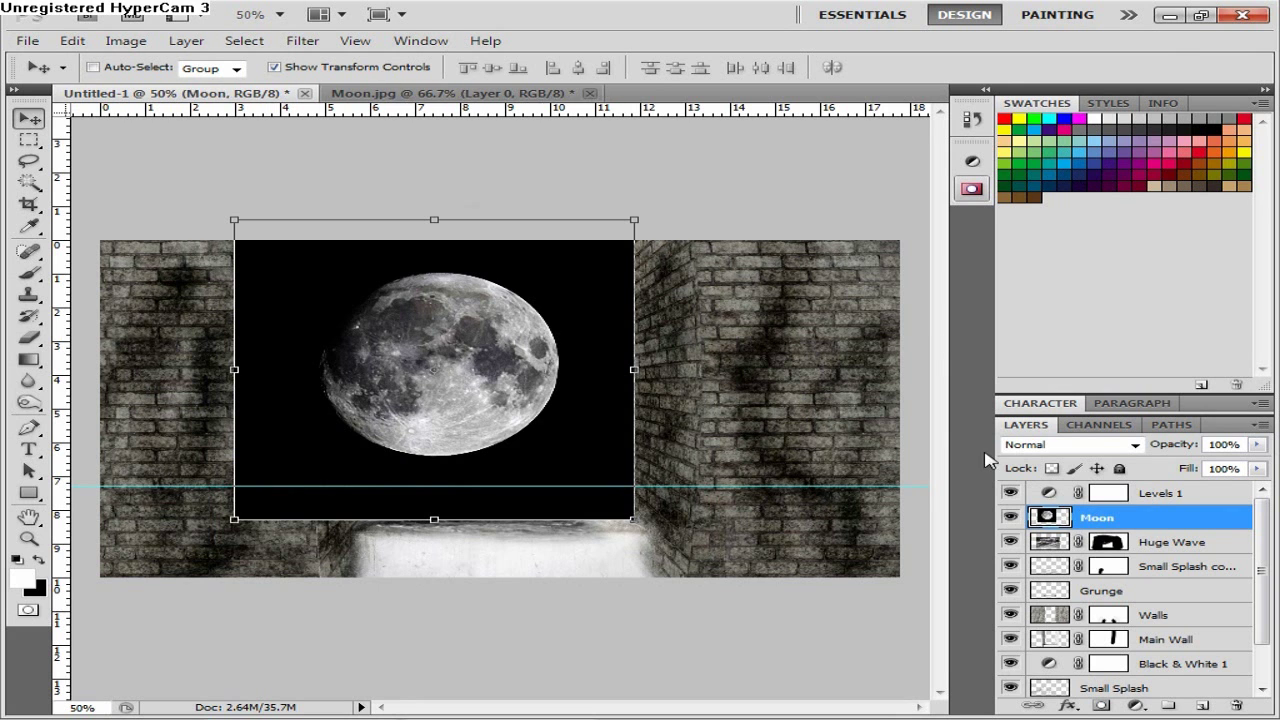
- Set the Moon layer's blend mode to Screen and scale it to about 71% in the doorway's left half
left_click(1072, 445)
left_click(1064, 160)
left_click_drag(487, 368, 510, 341)
left_click_drag(660, 189, 543, 279)
left_click_drag(449, 368, 502, 339)
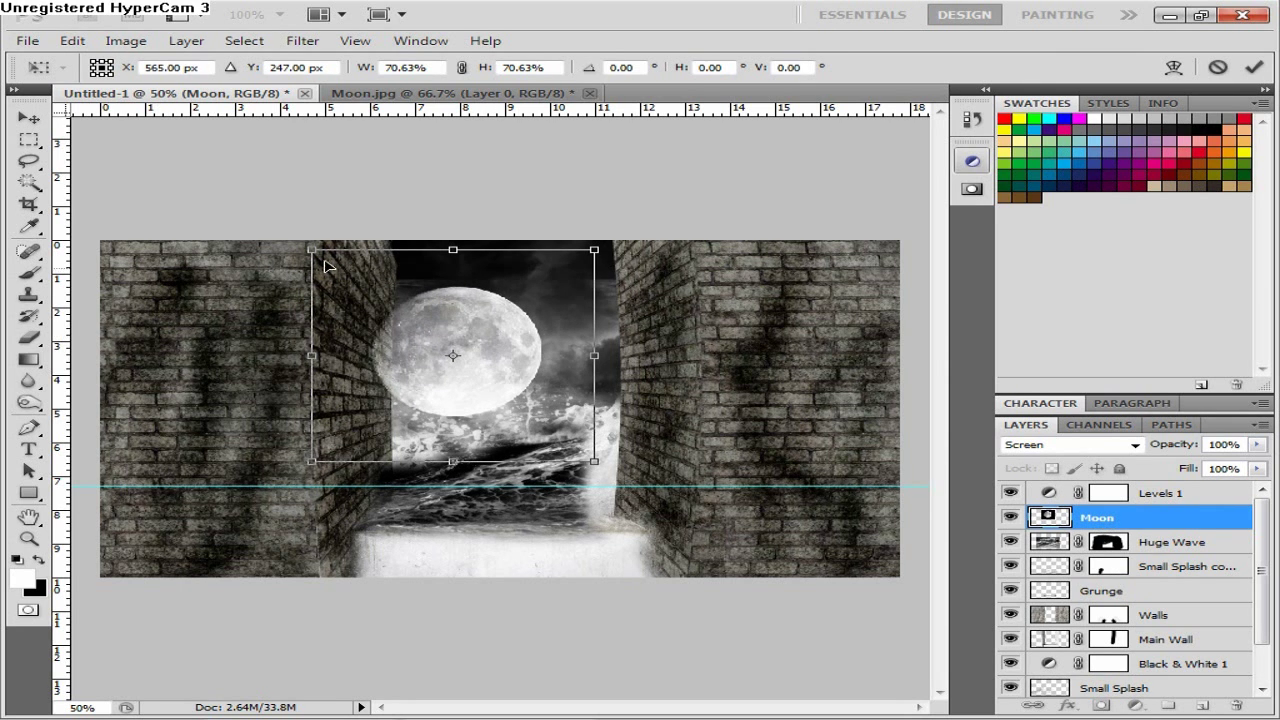
left_click(29, 118)
left_click(567, 287)
- Move the Moon layer below the Small Splash copy and nudge the moon slightly up and left
left_click_drag(1156, 519, 1168, 599)
mouse_move(495, 369)
left_mouse_down()
mouse_move(481, 383)
mouse_move(484, 348)
left_mouse_up()
- Mask the Moon, painting black over the left wall overlap and around the moon's lower edge, and raise it slightly
left_click(1103, 706)
left_click(29, 274)
left_click_drag(354, 336, 355, 357)
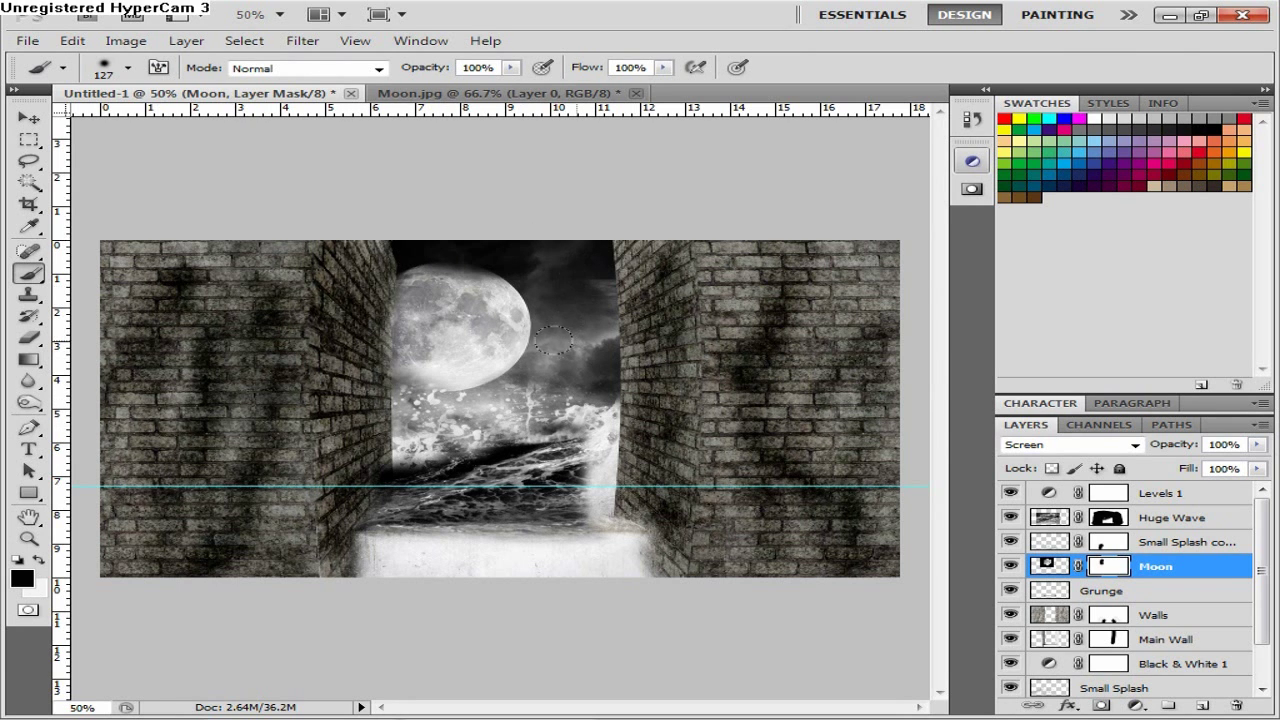
left_click_drag(434, 87, 426, 88)
left_click(29, 118)
left_click_drag(478, 335, 477, 320)
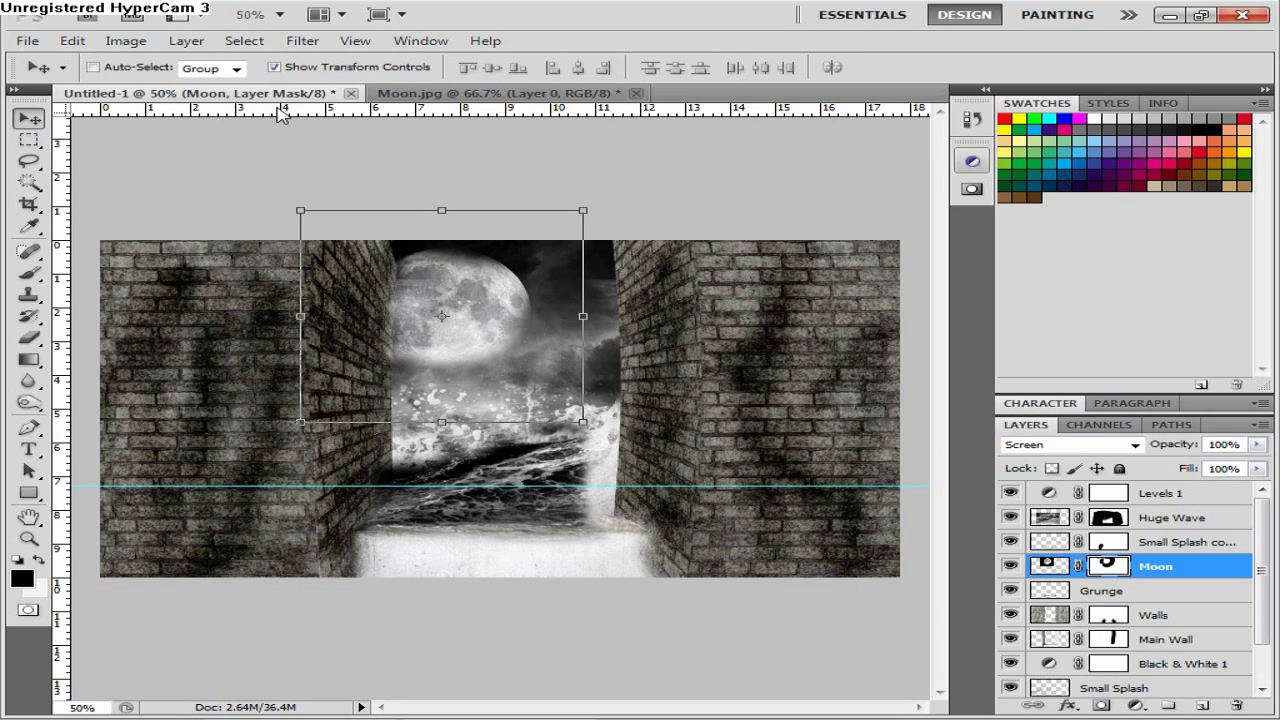
- Apply Levels to the Moon layer's image, raising the black input and lowering the white input for stronger contrast
left_click(1061, 571)
key("ctrl+l")
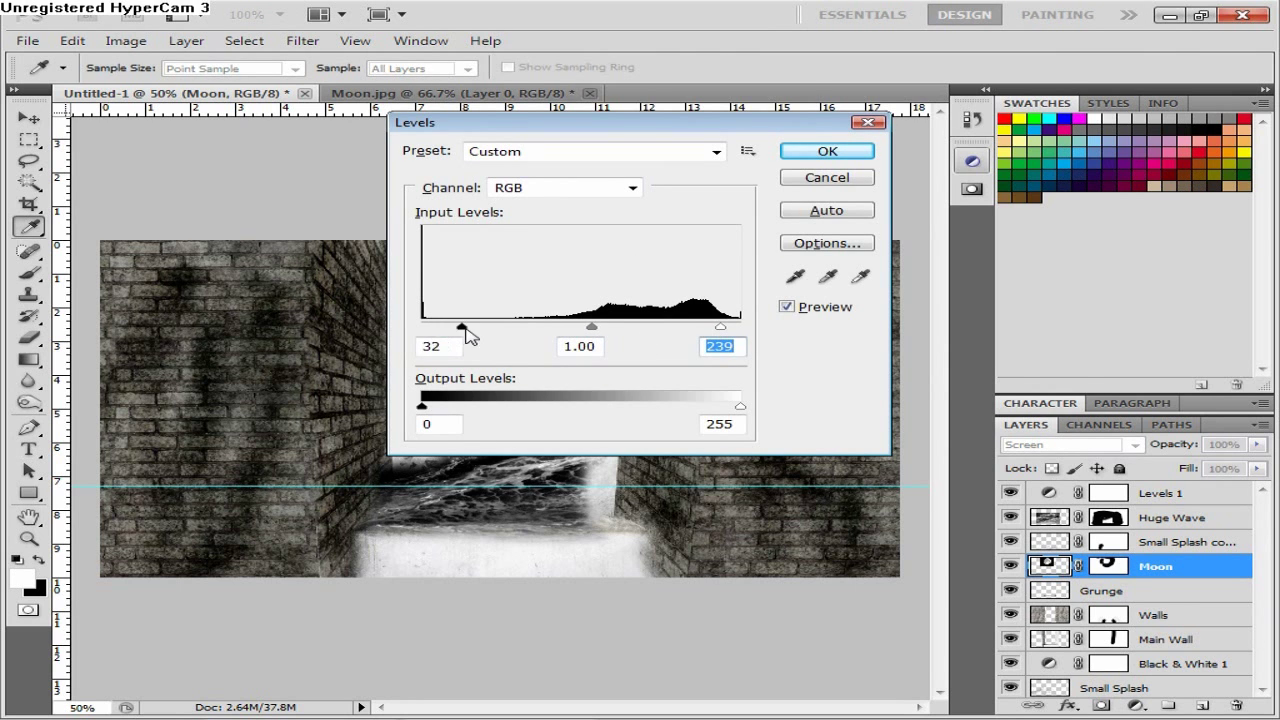
left_click_drag(464, 329, 485, 329)
left_click_drag(632, 130, 833, 284)
key("BackSpace")
type("0")
key("Tab")
type(".4230")
key("Return")
- Open Guy Standing There.psd and bring the cut-out man into the composite, on a layer between Levels 1 and Huge Wave
left_click(27, 40)
left_click(50, 75)
left_click(635, 160)
left_click(910, 402)
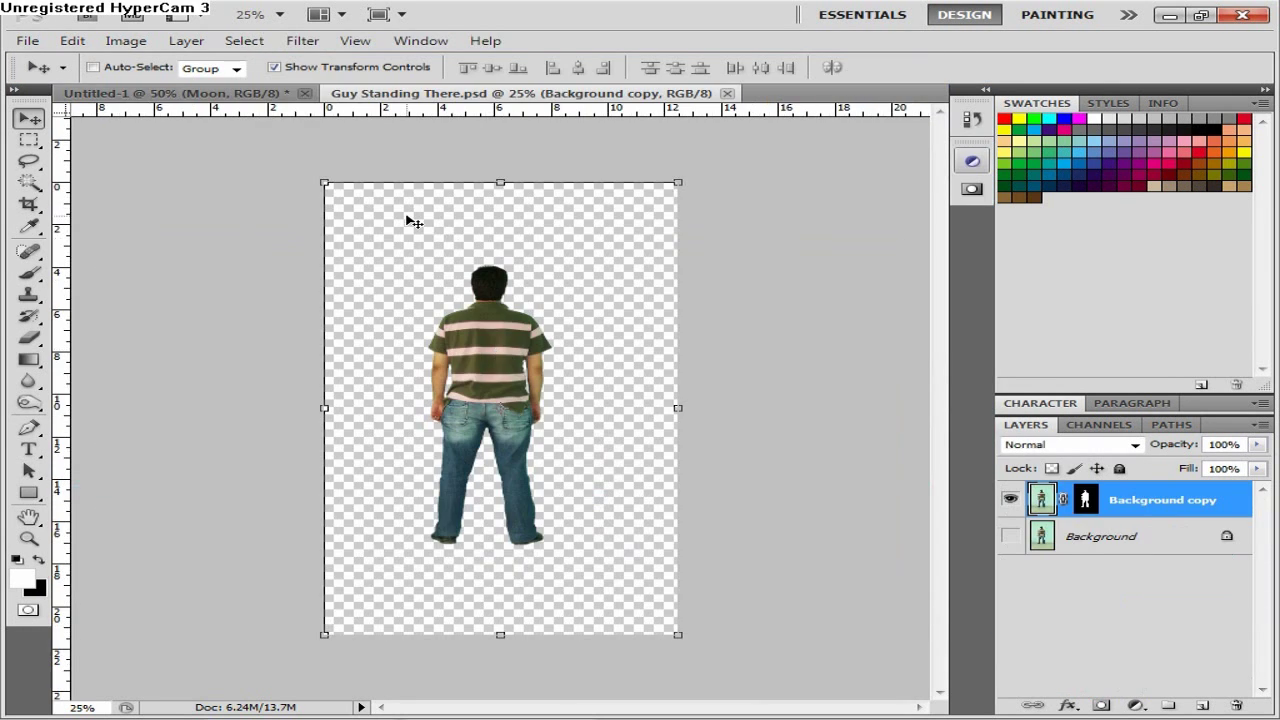
left_click_drag(513, 370, 482, 350)
left_click_drag(1170, 541, 1168, 508)
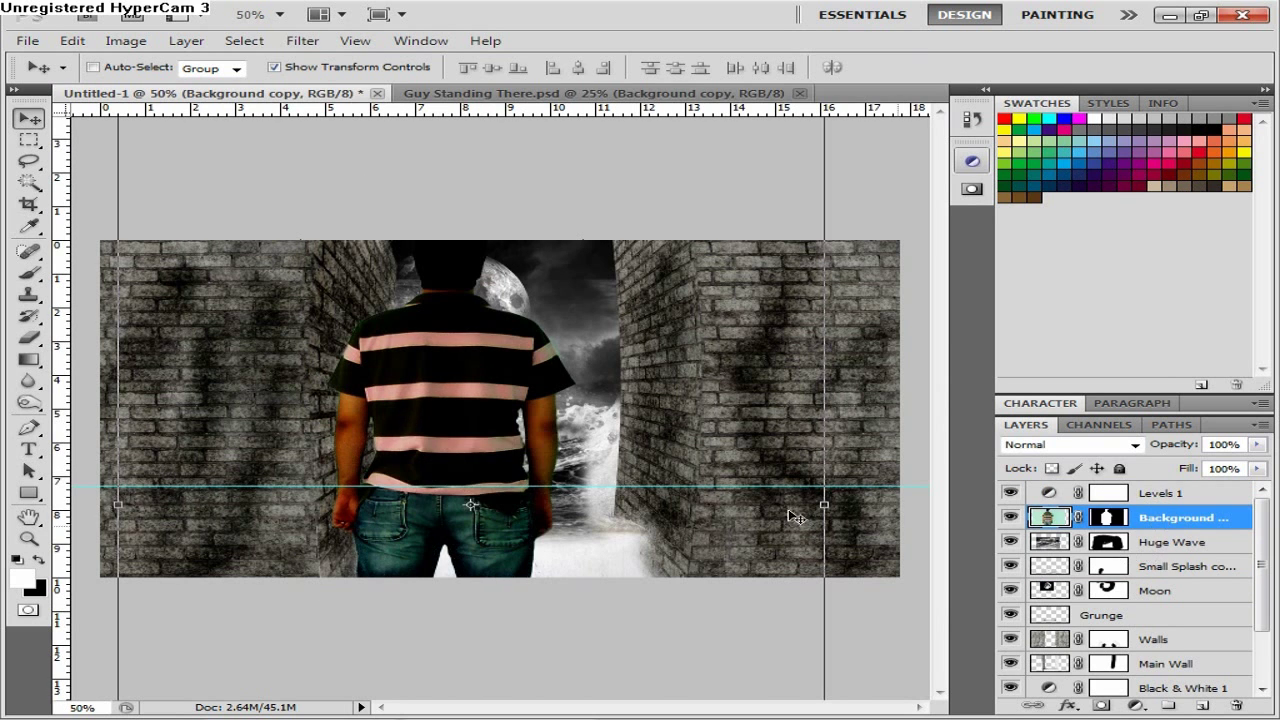
- Scale the man down to about 9.8% and place him in the middle of the doorway above the ledge
left_click(268, 14)
left_click(270, 34)
left_click_drag(344, 260, 535, 437)
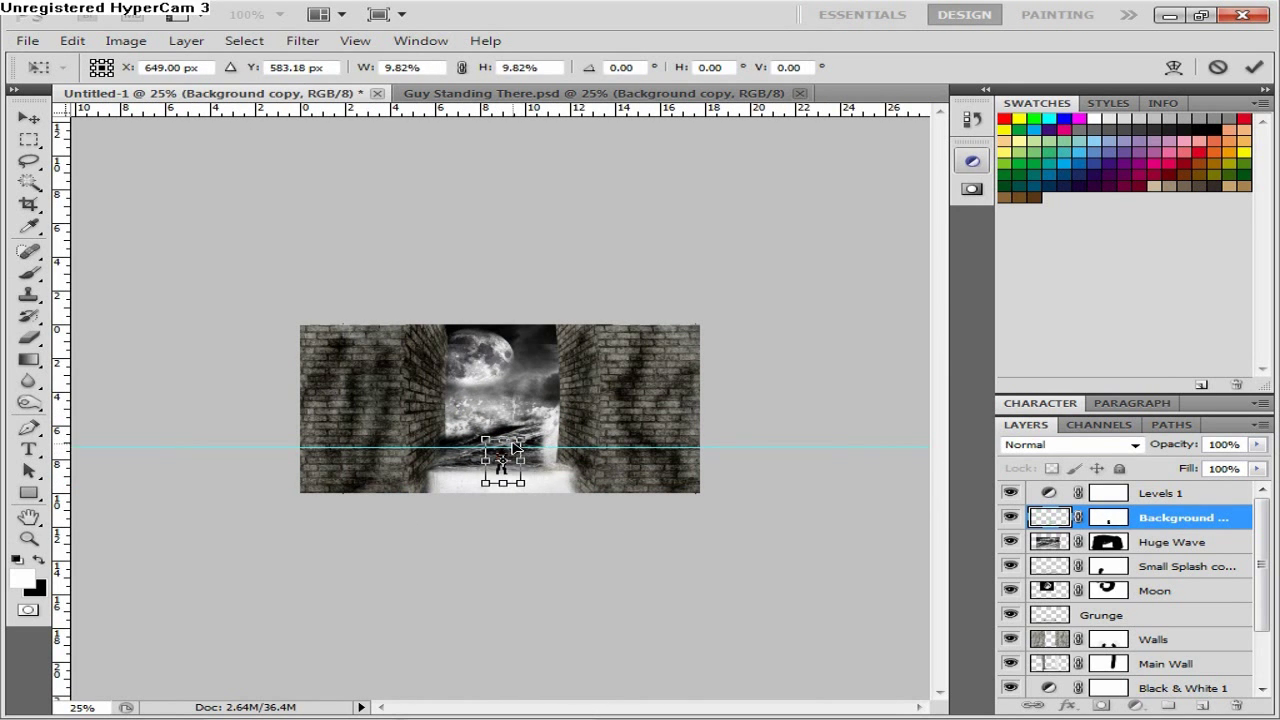
left_click(27, 119)
key("Return")
key("ctrl+plus")
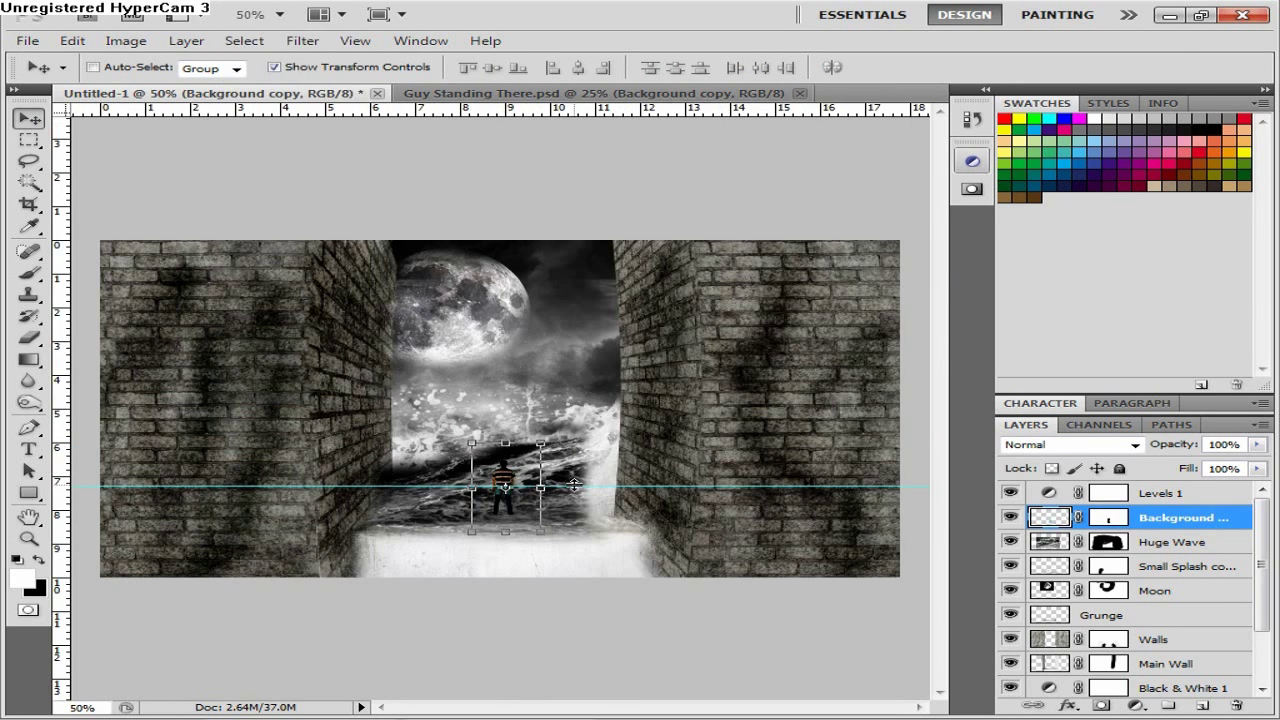
- Lower the man slightly to the ledge and reduce his color saturation with Hue/Saturation
left_click_drag(527, 100, 527, 97)
key("ctrl+u")
left_click_drag(590, 300, 524, 296)
key("Return")
- Stretch the man's height to about 103% and rename his layer Person
key("ctrl+t")
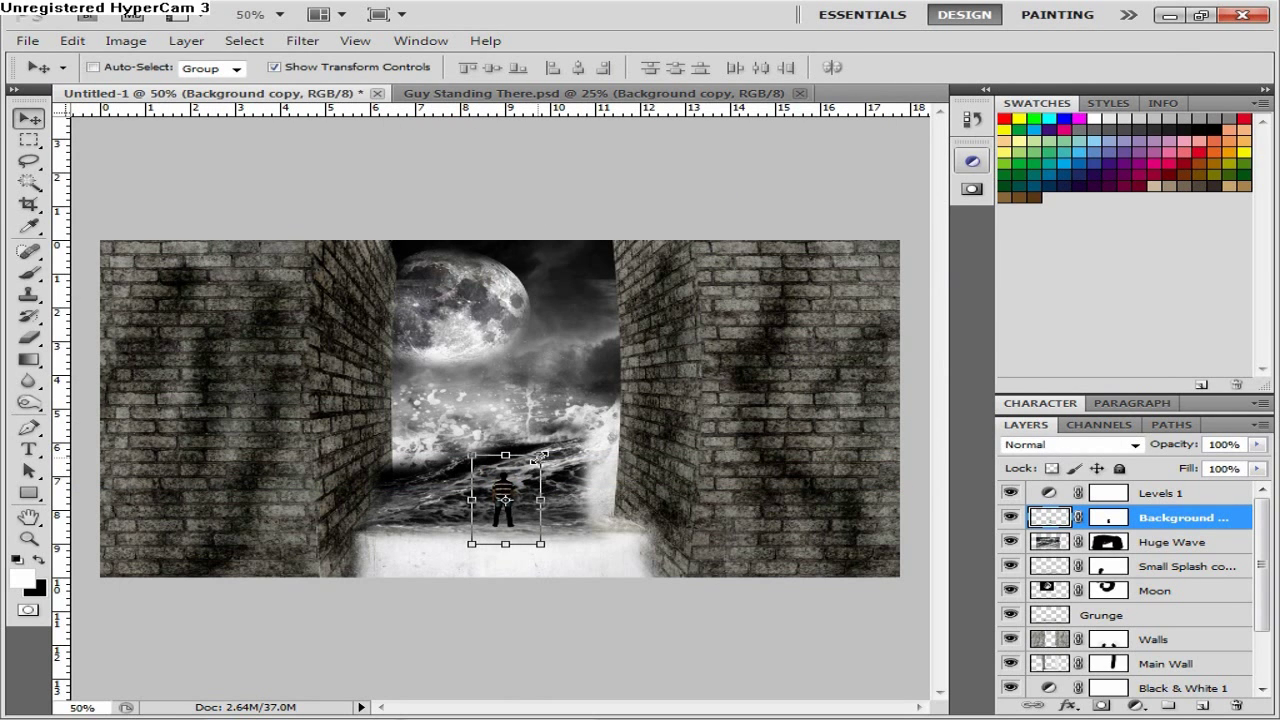
left_click_drag(530, 458, 529, 452)
left_click_drag(535, 497, 528, 490)
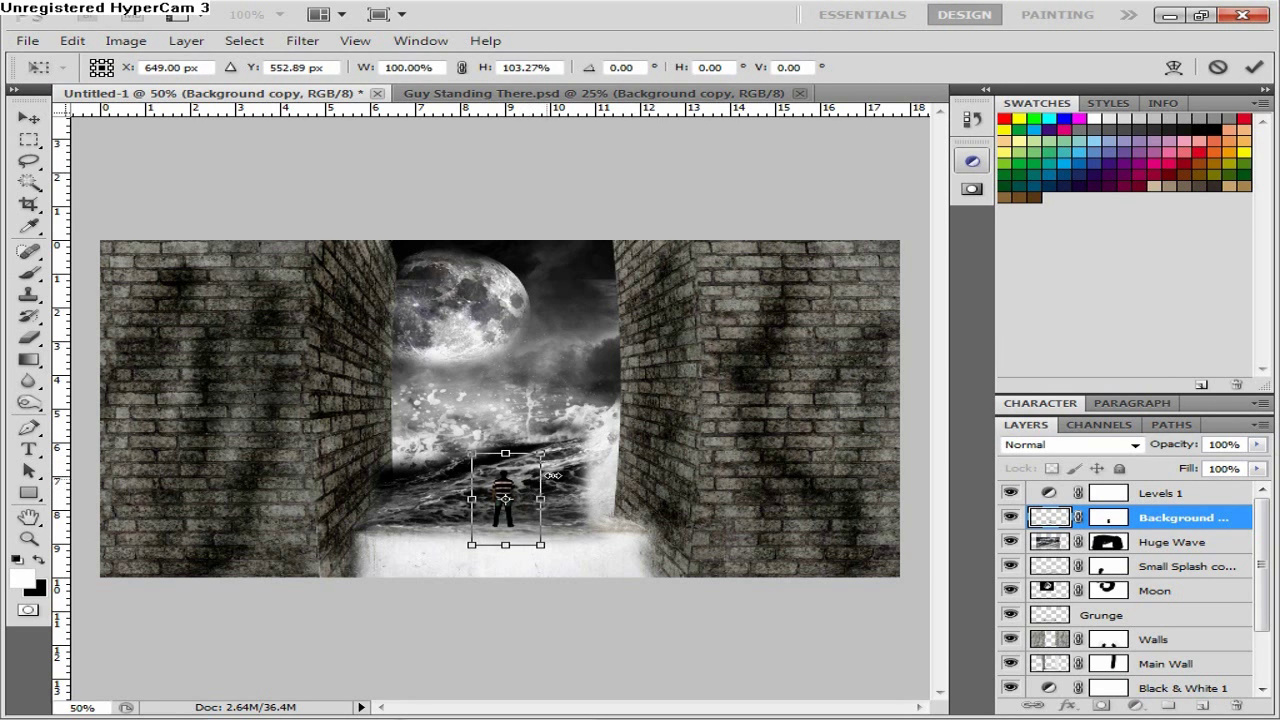
key("Return")
double_click(1163, 517)
type("Person")
key("Return")
- Add an Outer Glow to the Person layer with a white color, Overlay blend mode and a size of 9 px
left_click(1068, 705)
left_click(960, 557)
left_click(1019, 199)
left_click(882, 86)
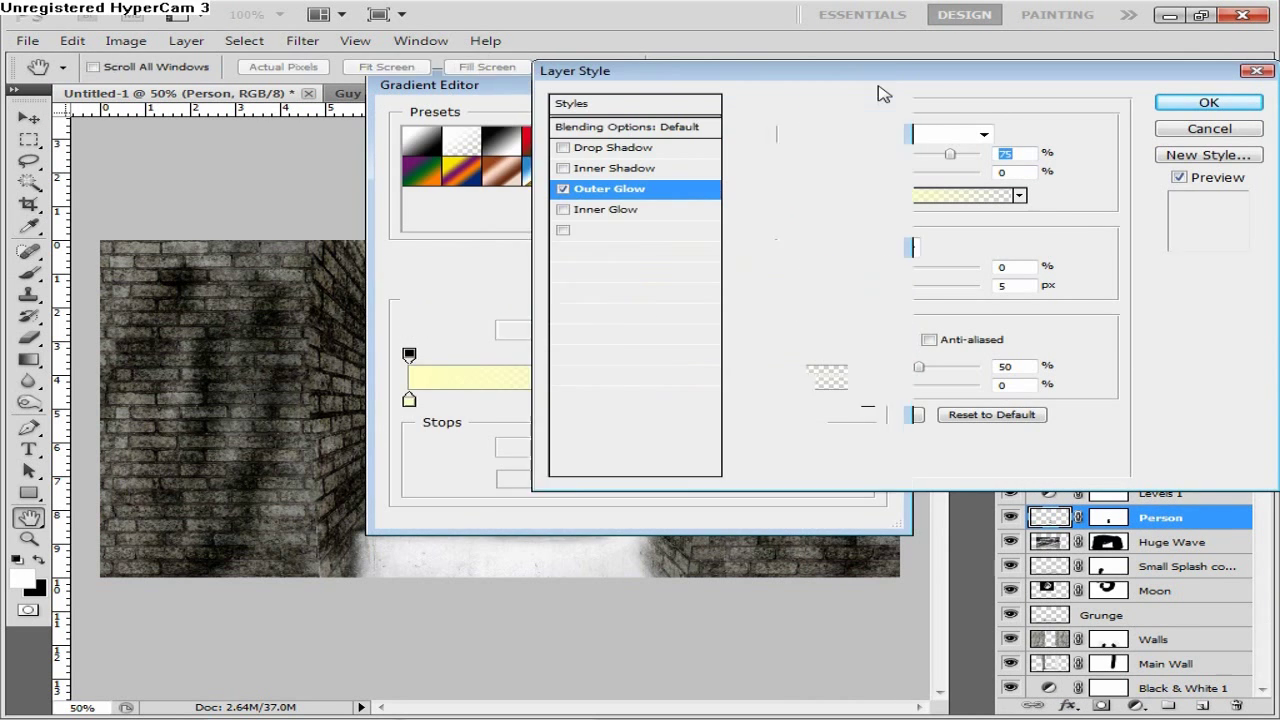
left_click(826, 197)
left_click(891, 153)
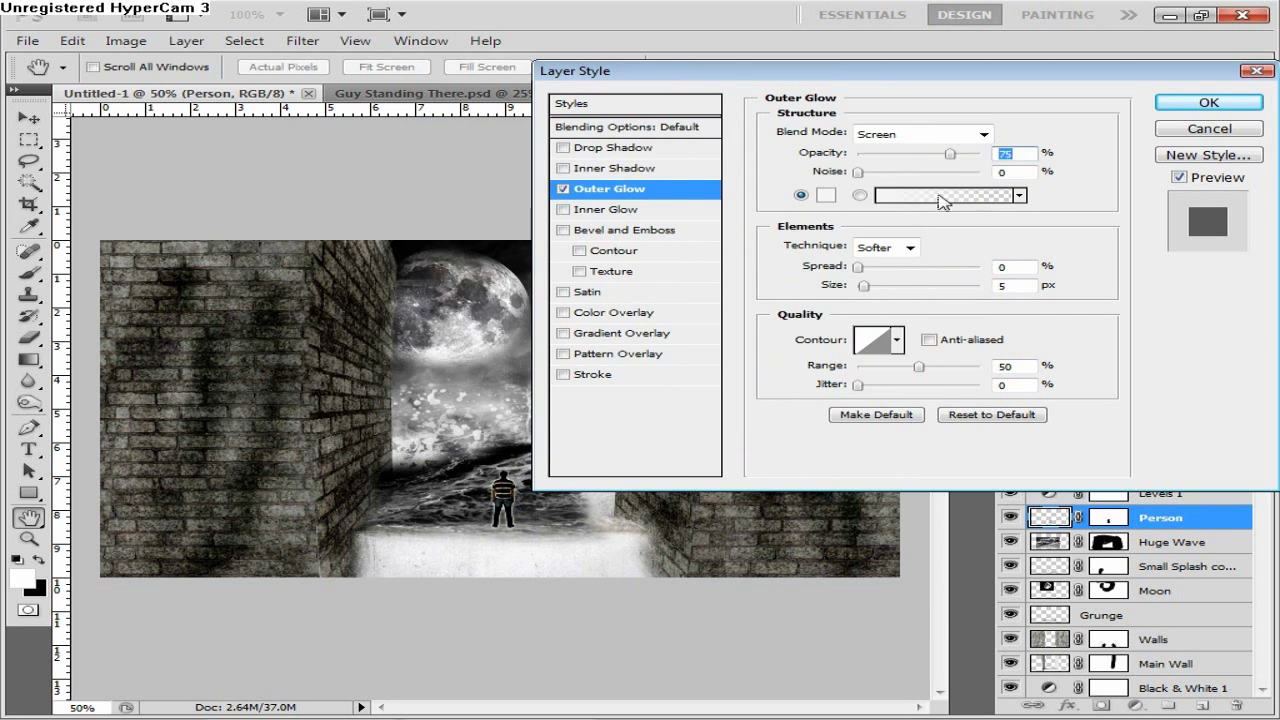
left_click(940, 134)
left_click(908, 374)
left_click(1209, 102)
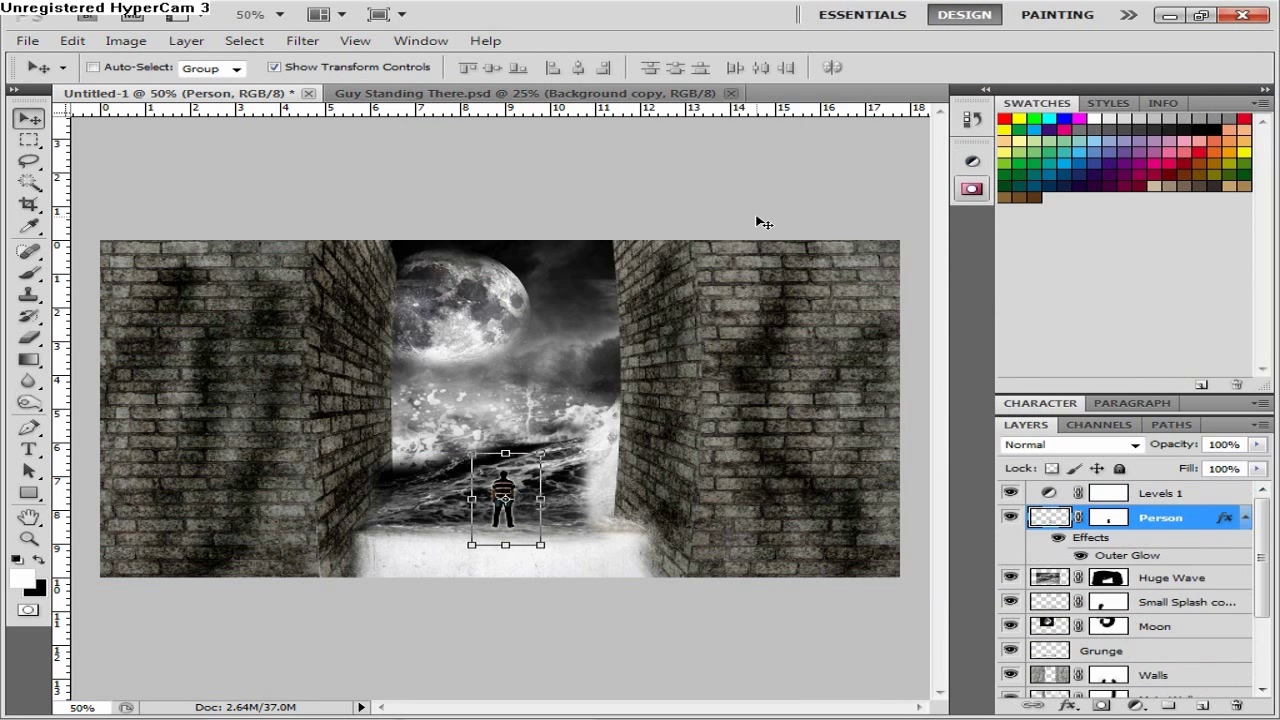
double_click(1218, 533)
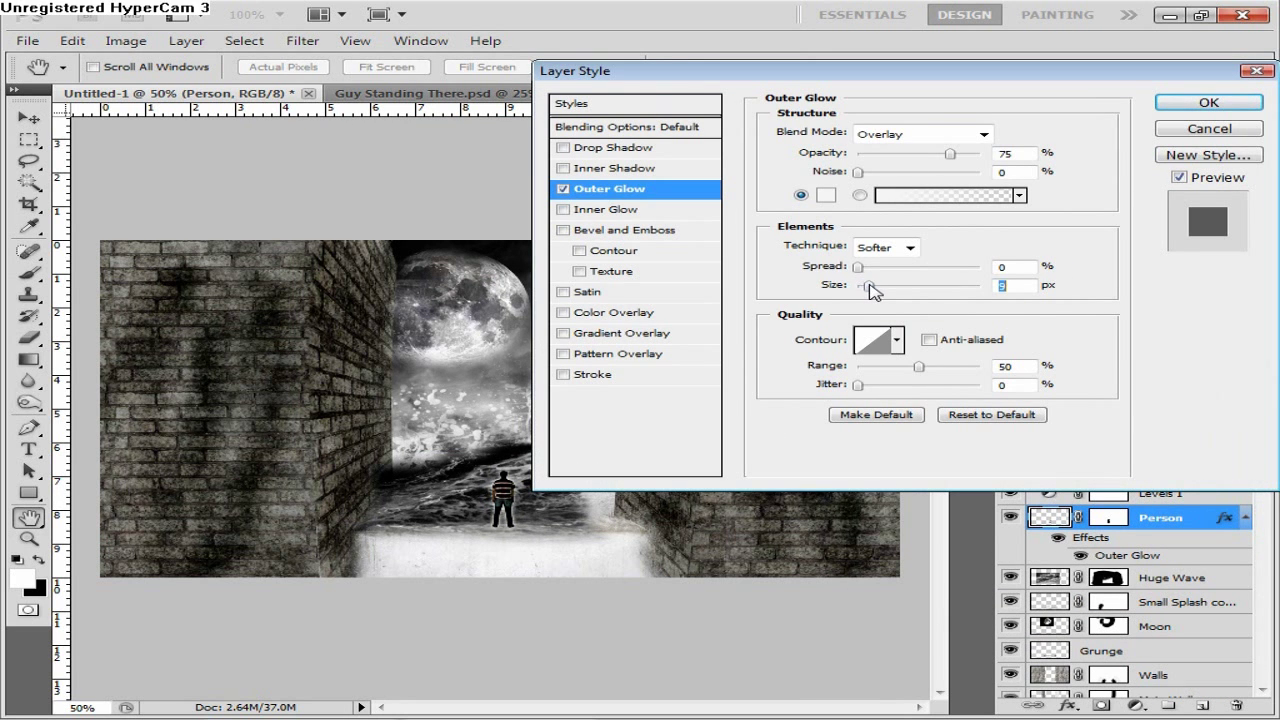
key("Return")
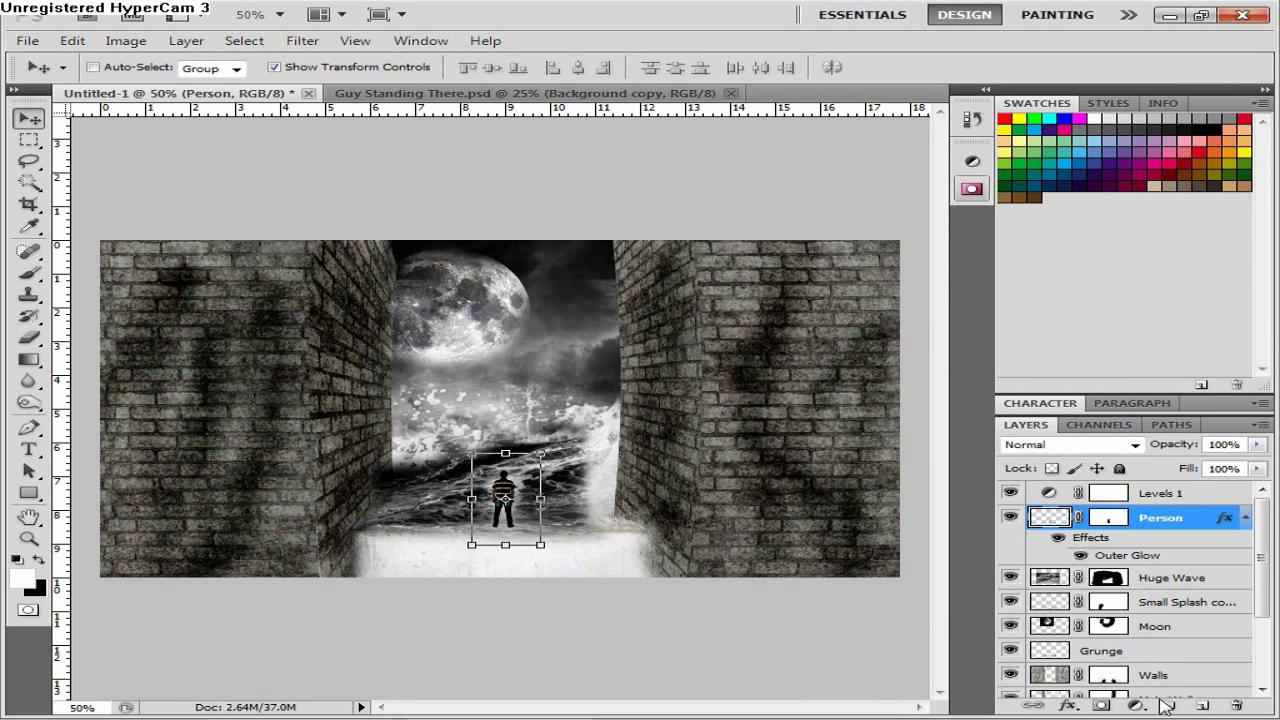
- Create a new layer above Levels 1 and name it Focus
left_click(1155, 495)
left_click(1202, 705)
left_click(1100, 494)
type("Fo")
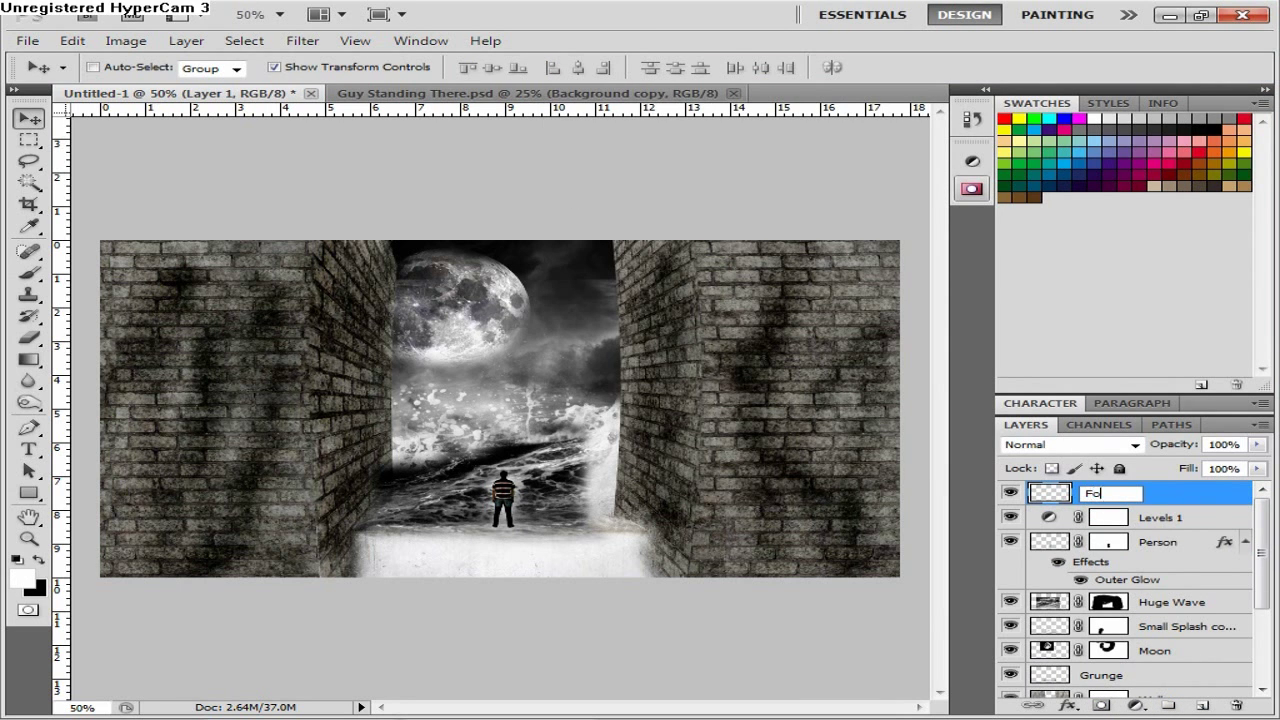
type("cus")
key("Return")
- Fill the Focus layer with a white-to-black radial gradient centered on the man and reaching past the doorway's edge
key("g")
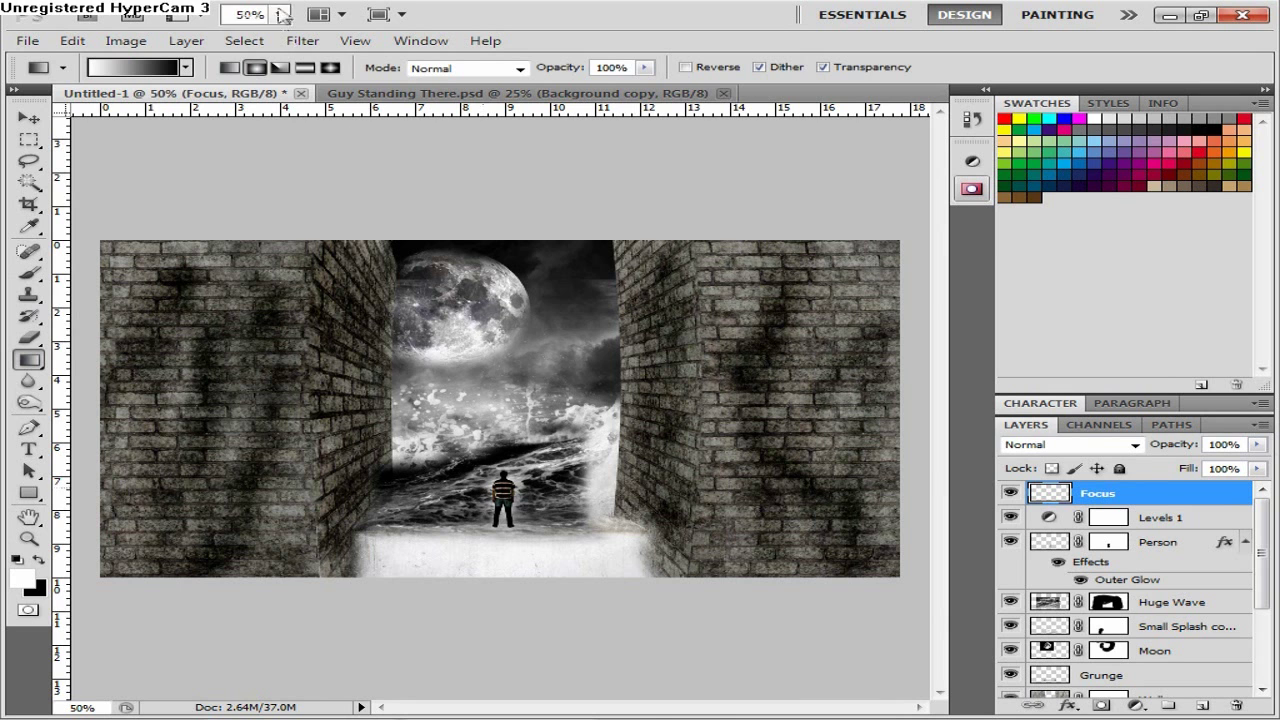
left_click(280, 14)
left_click(286, 82)
scroll(512, 602, "down", 1)
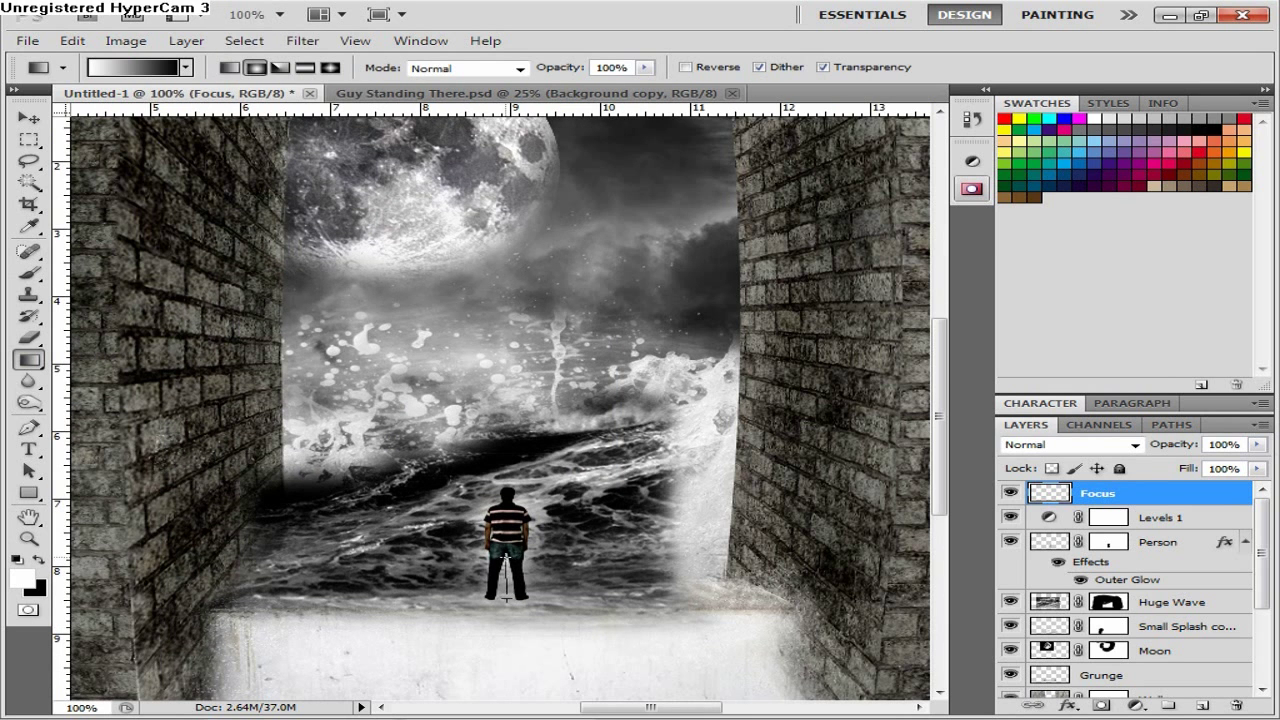
left_click_drag(507, 527, 836, 460)
left_click(280, 15)
left_click(286, 39)
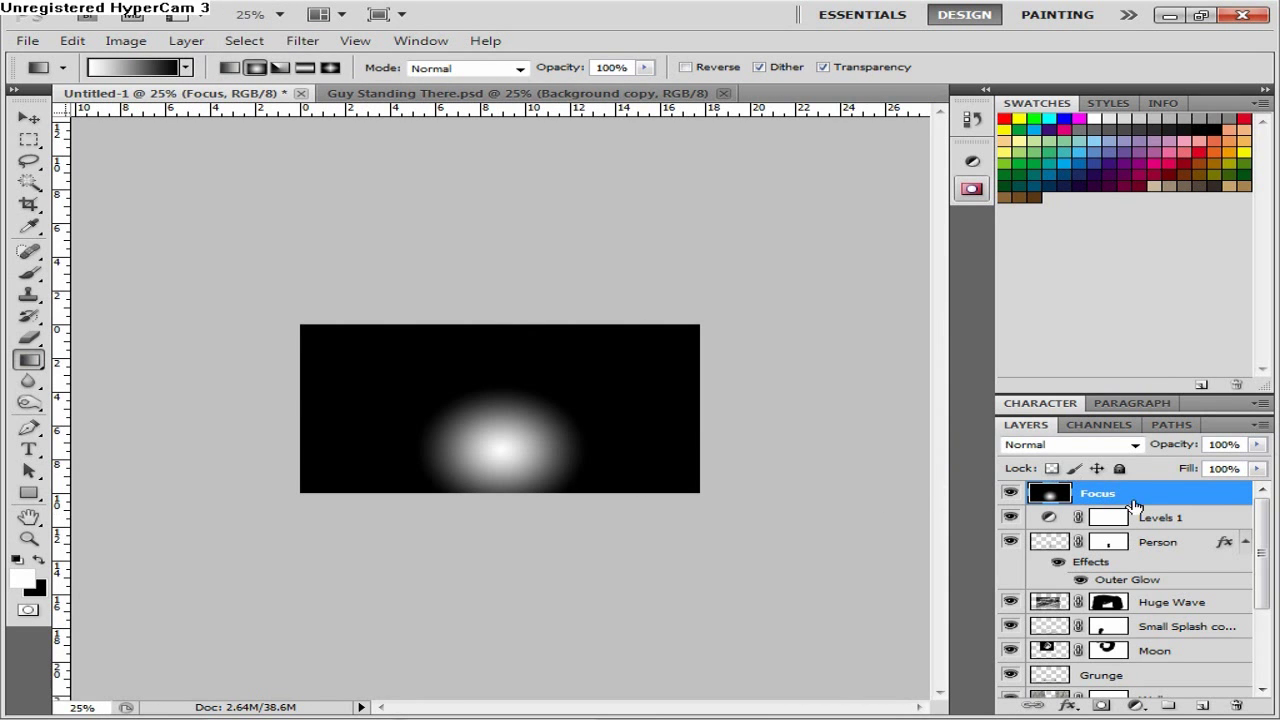
- Set the Focus layer to Soft Light at 49% opacity
left_click(1085, 446)
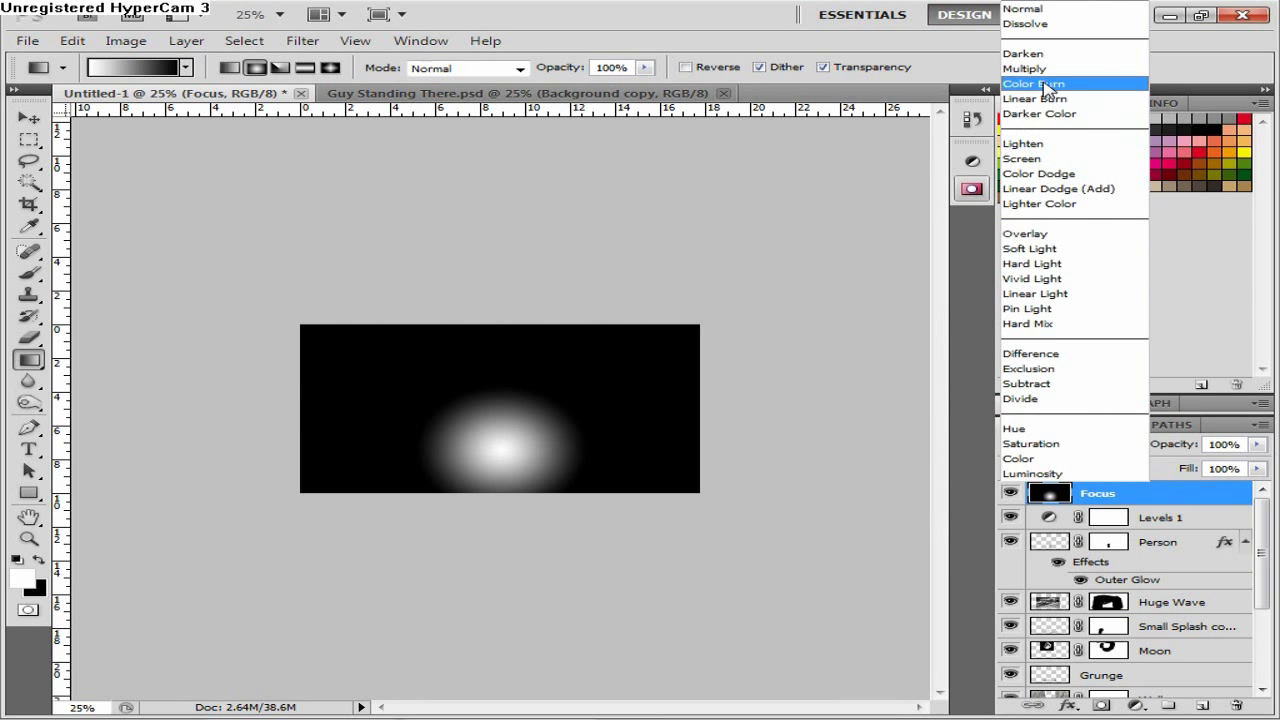
left_click(1030, 248)
left_click(1256, 446)
left_click_drag(1257, 468, 1194, 469)
left_click(281, 15)
left_click(286, 60)
- Duplicate the Person layer, flip the copy vertically and place it below the man's feet as a reflection
left_click(1156, 550)
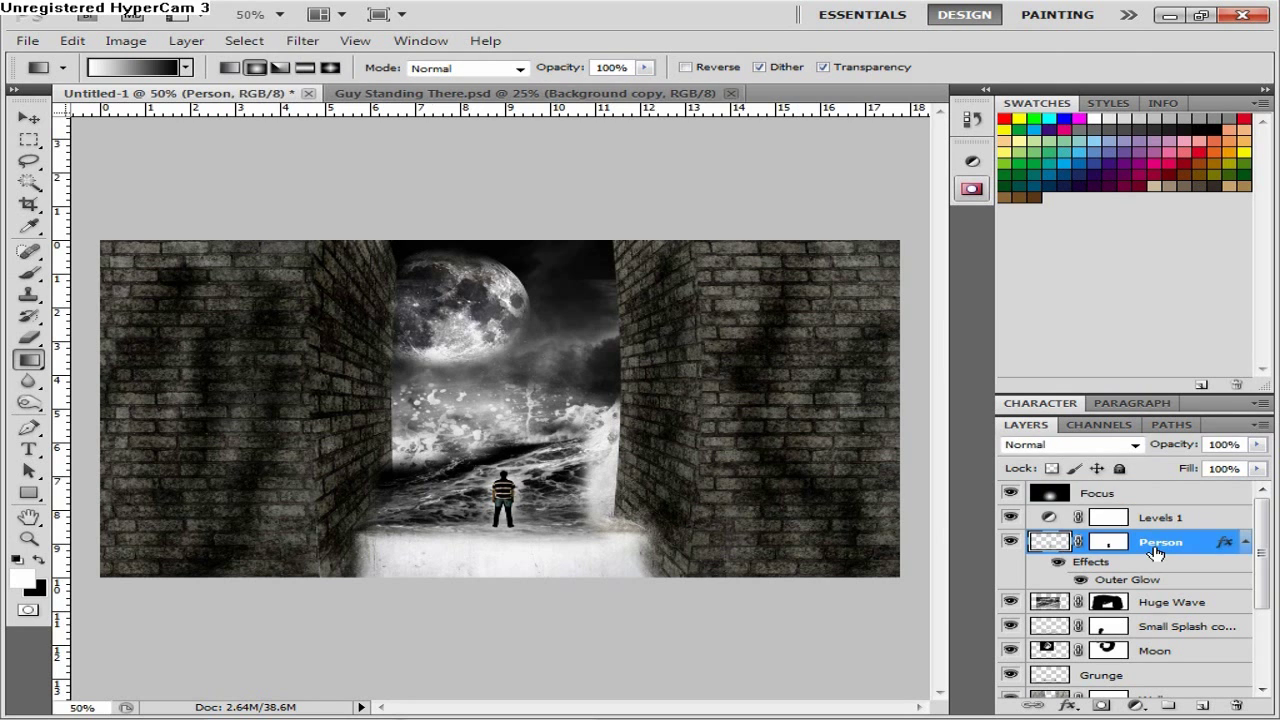
key("ctrl+j")
key("ctrl+t")
right_click(488, 506)
left_click(520, 477)
left_click_drag(505, 545, 505, 568)
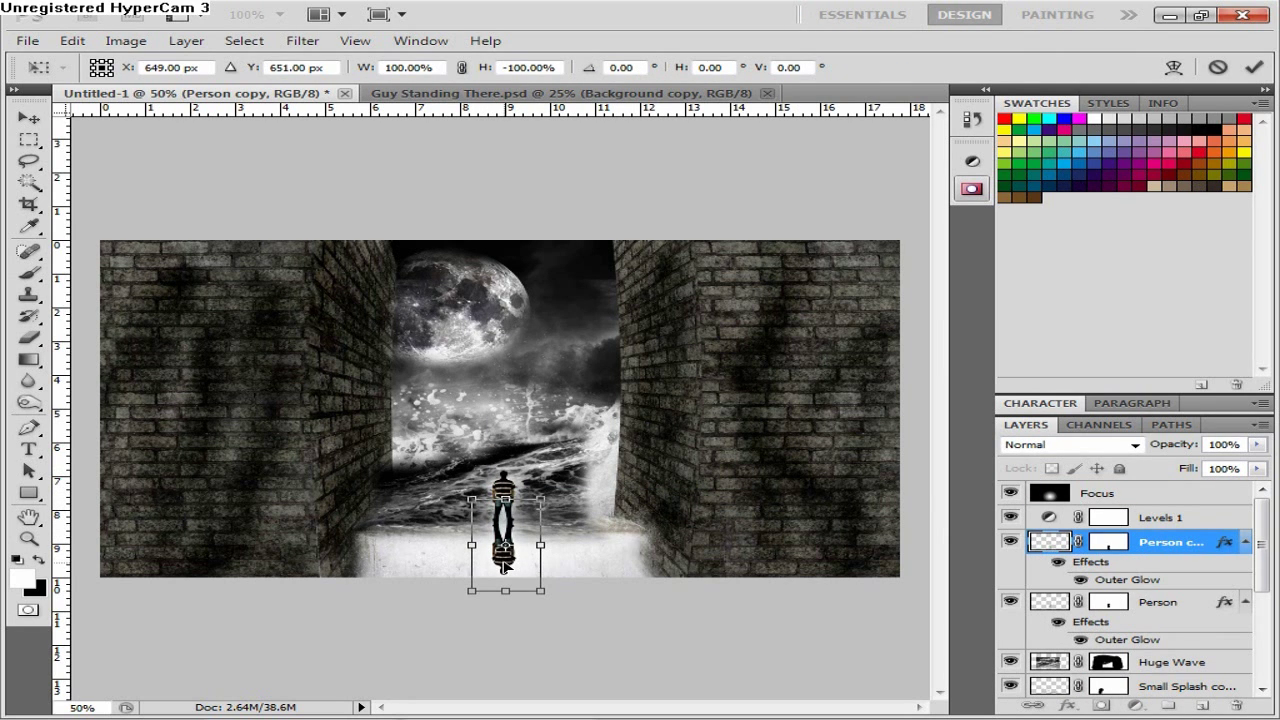
left_click(1108, 543)
key("Return")
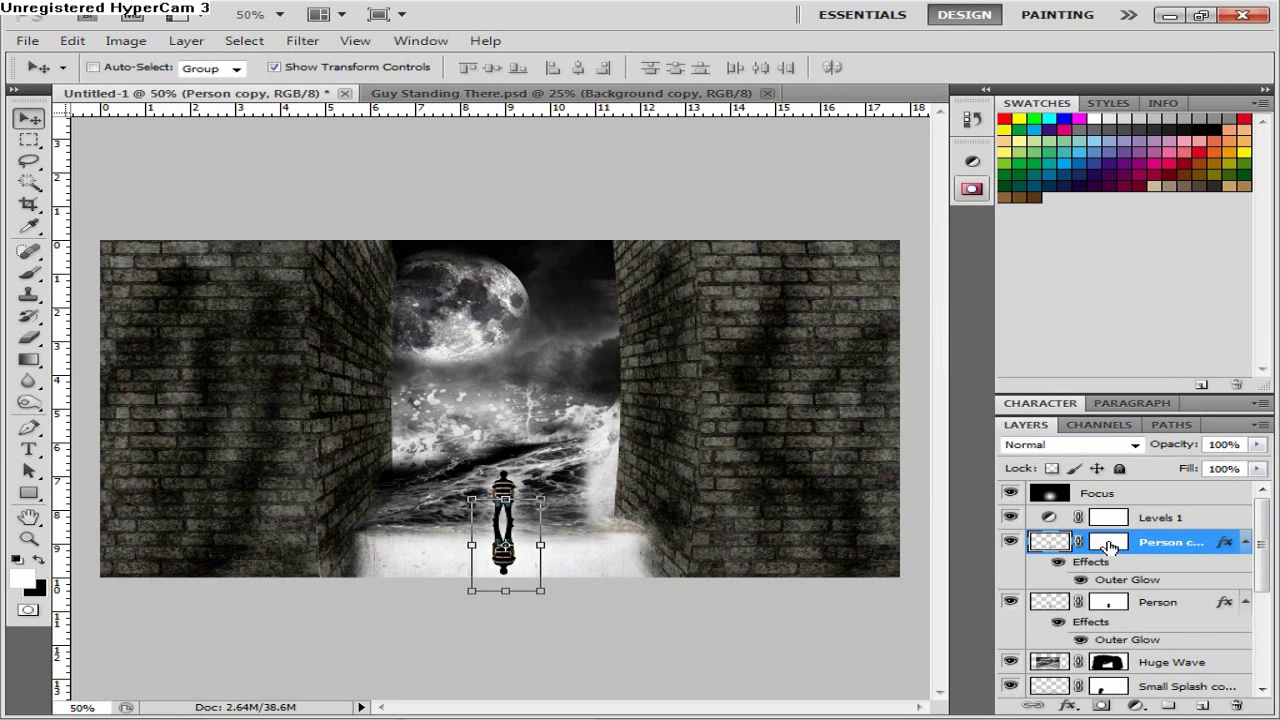
- Try to fade the reflection by painting black on the Person copy mask, and step back through those strokes
left_click(30, 275)
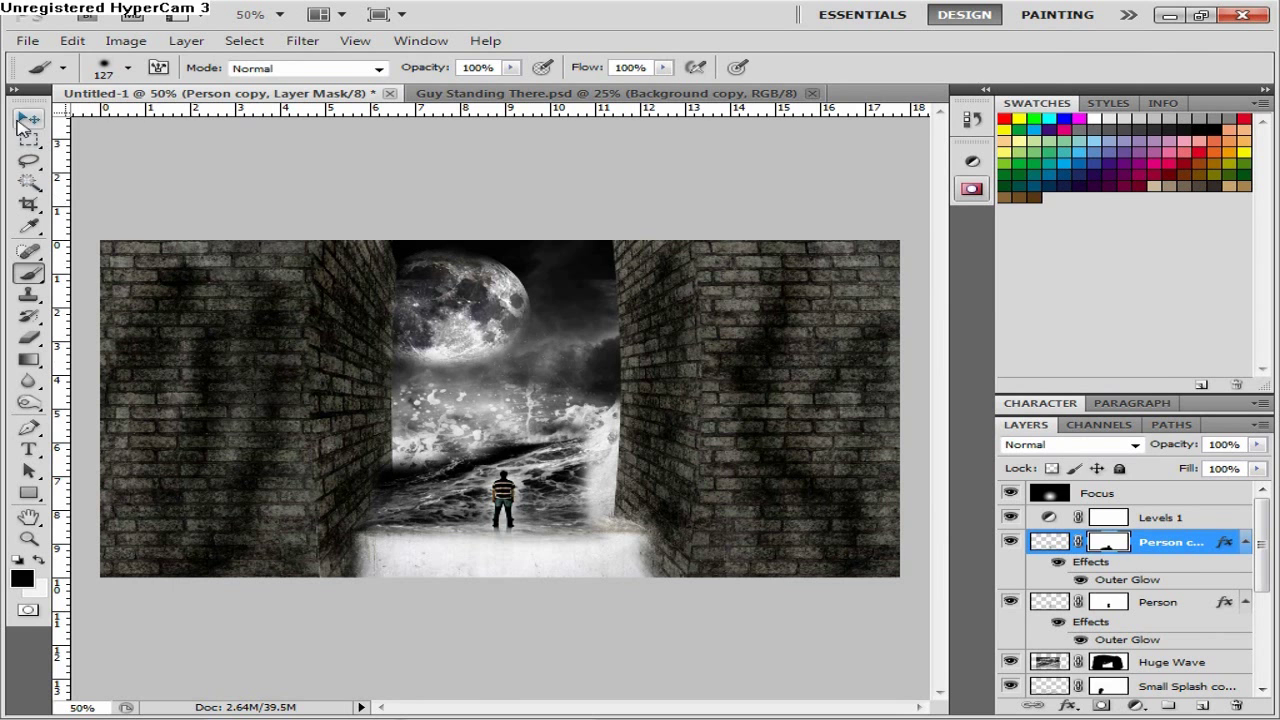
left_click(28, 120)
left_click(1075, 494)
left_click(1075, 517)
left_click(280, 14)
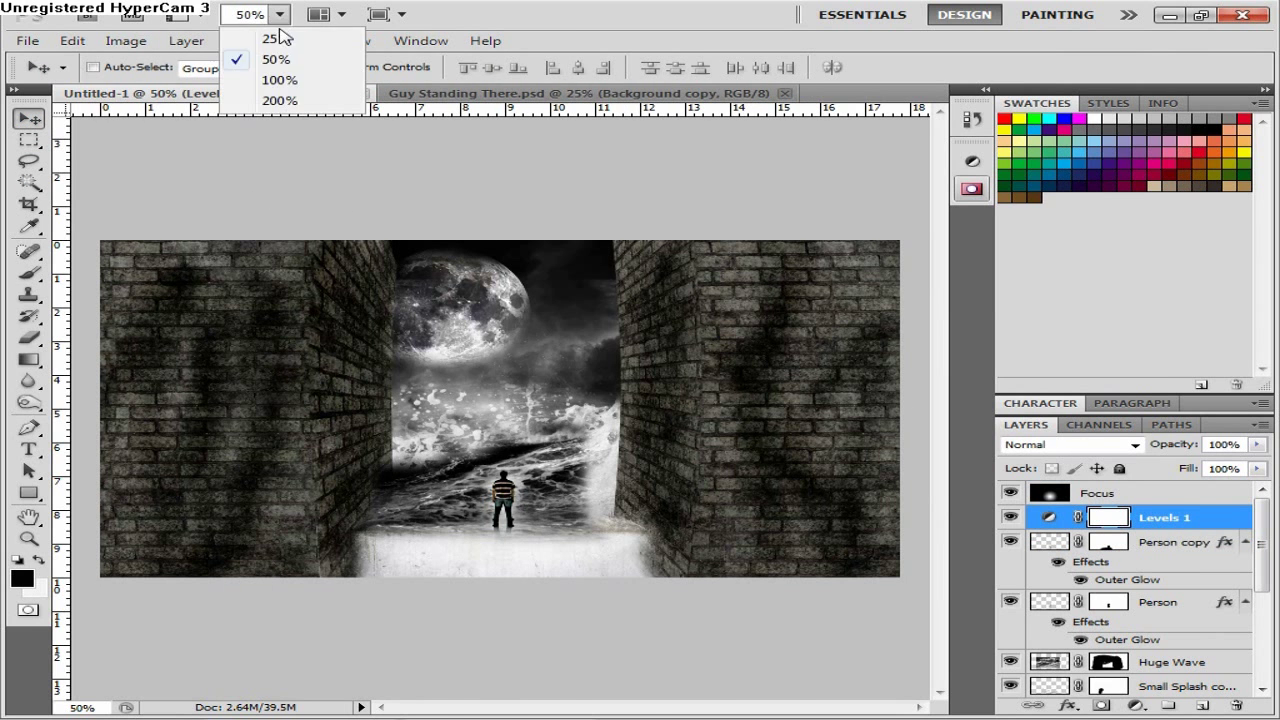
left_click(281, 80)
left_click(72, 41)
left_click(100, 98)
scroll(164, 333, "down", 2)
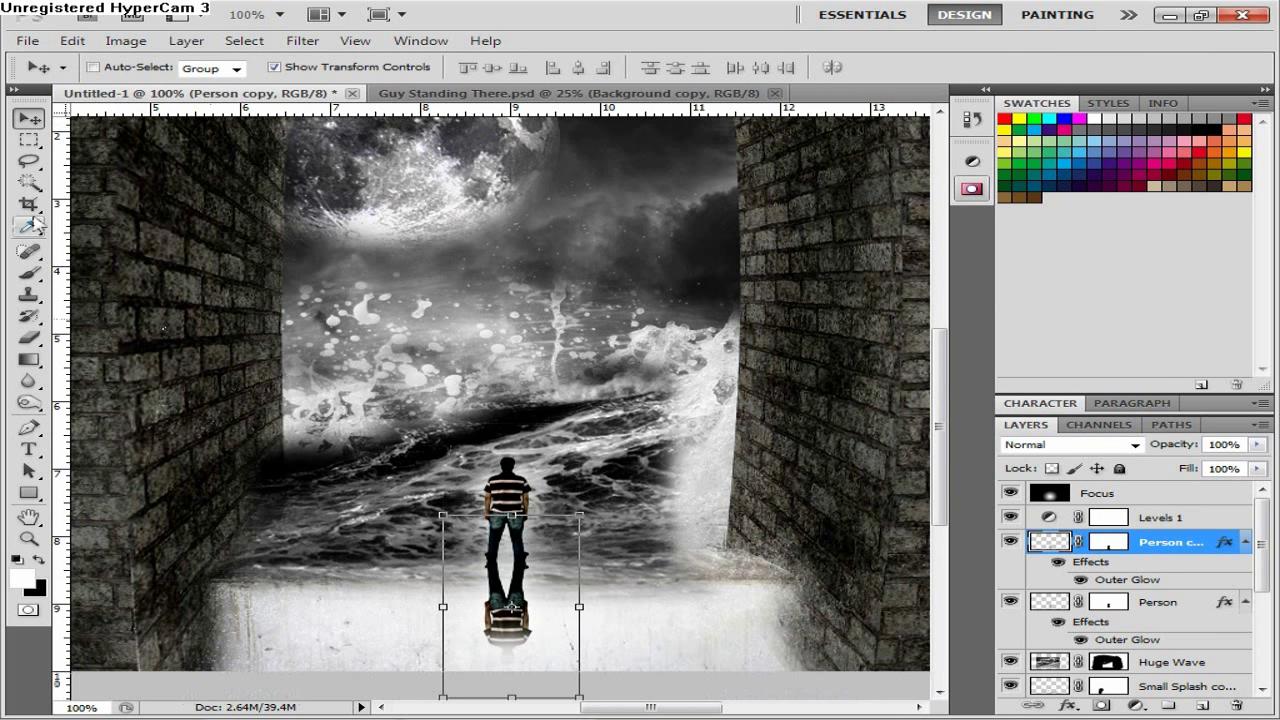
- Paint black on the Person copy mask to hide the reflection's lower part, leaving a faded piece below the feet
left_click(29, 274)
left_click(1108, 545)
left_click_drag(508, 640, 546, 621)
left_click(281, 15)
left_click(283, 66)
- Create a new layer above Focus and name it Red Shirt
left_click(1140, 496)
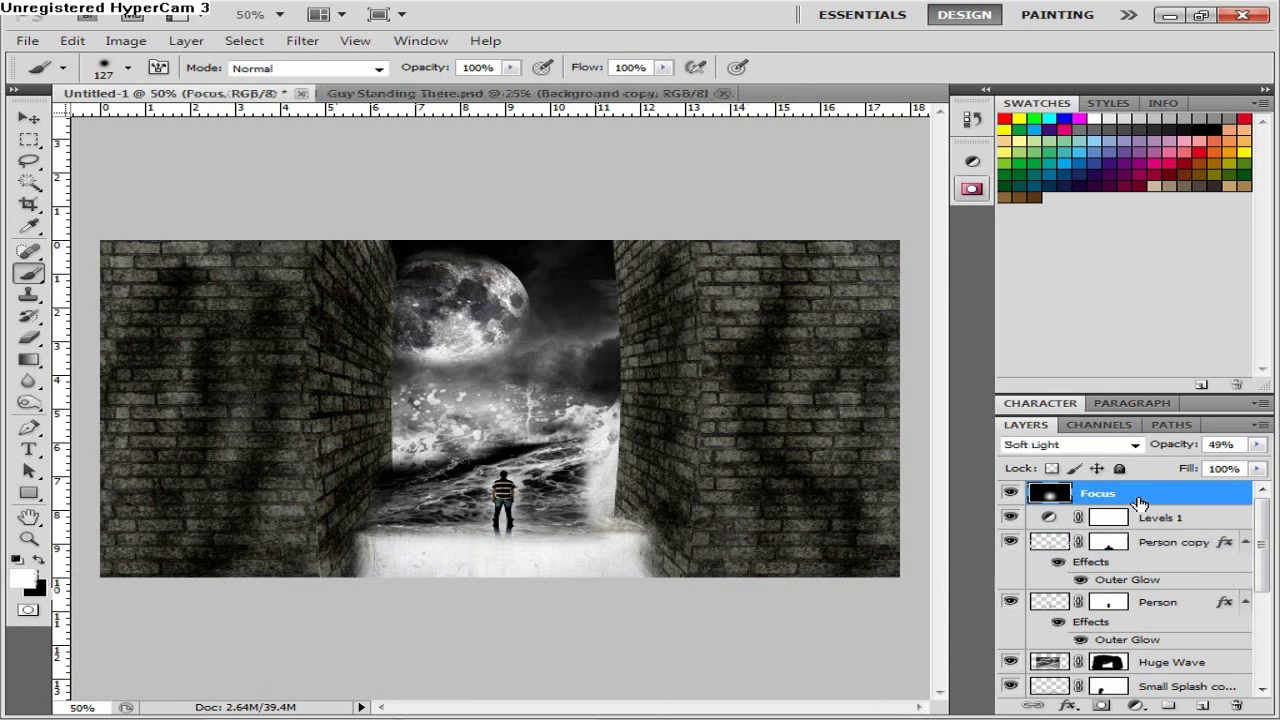
left_click(1203, 706)
double_click(1105, 499)
left_click(1253, 103)
double_click(1104, 496)
type("Red Shirt")
key("Return")
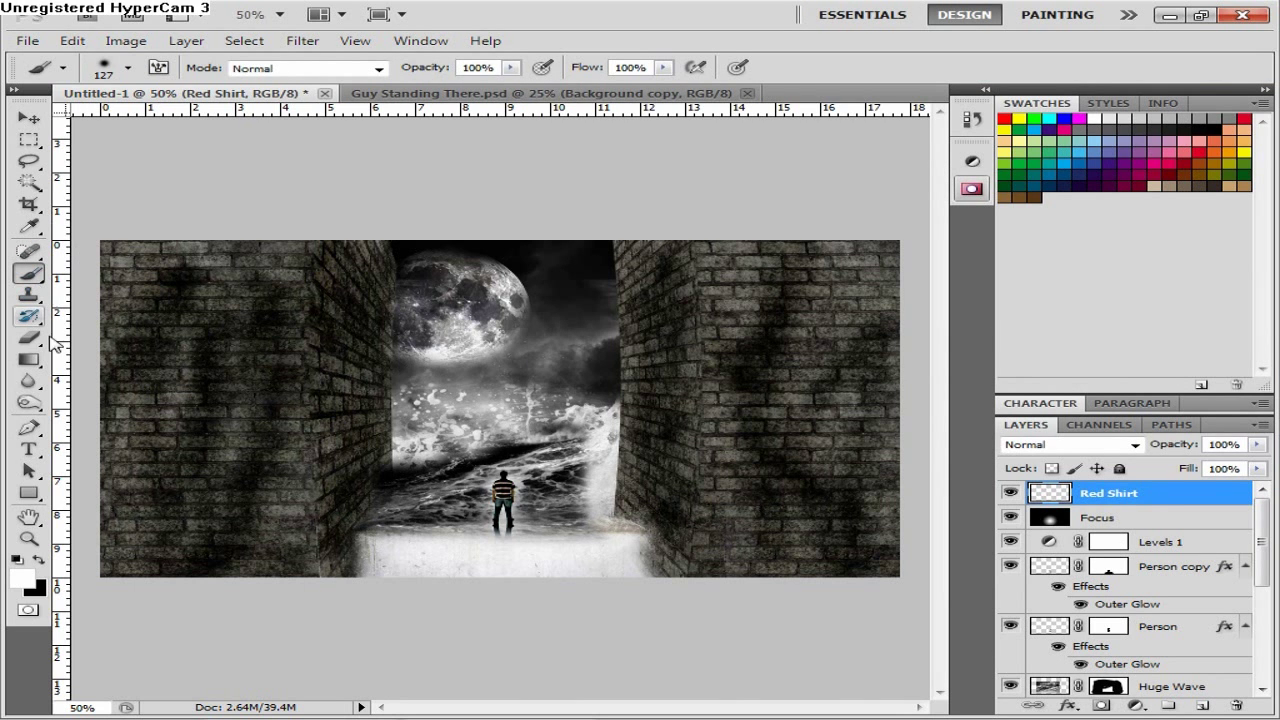
- Set the foreground color to bright red and paint over the torso of the man's shirt on the Red Shirt layer
left_click(22, 578)
left_click(673, 167)
left_click(629, 166)
left_click(890, 154)
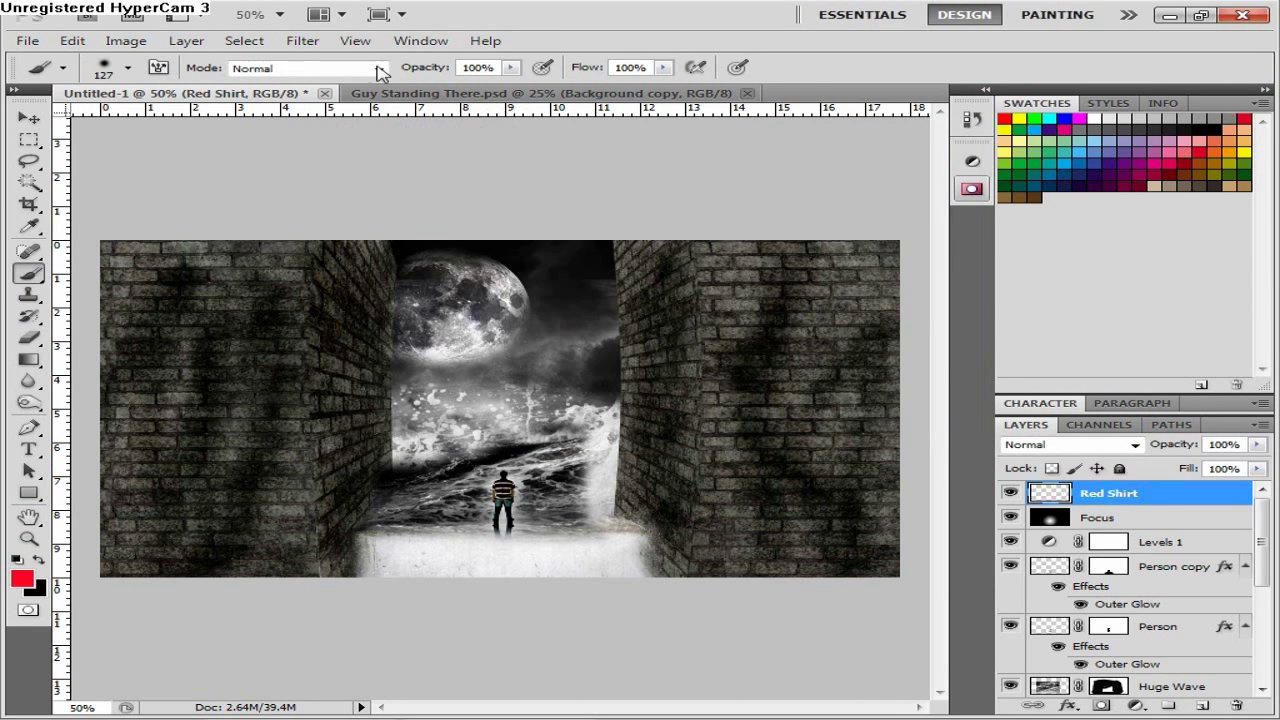
left_click(281, 15)
left_click(282, 104)
left_click(129, 68)
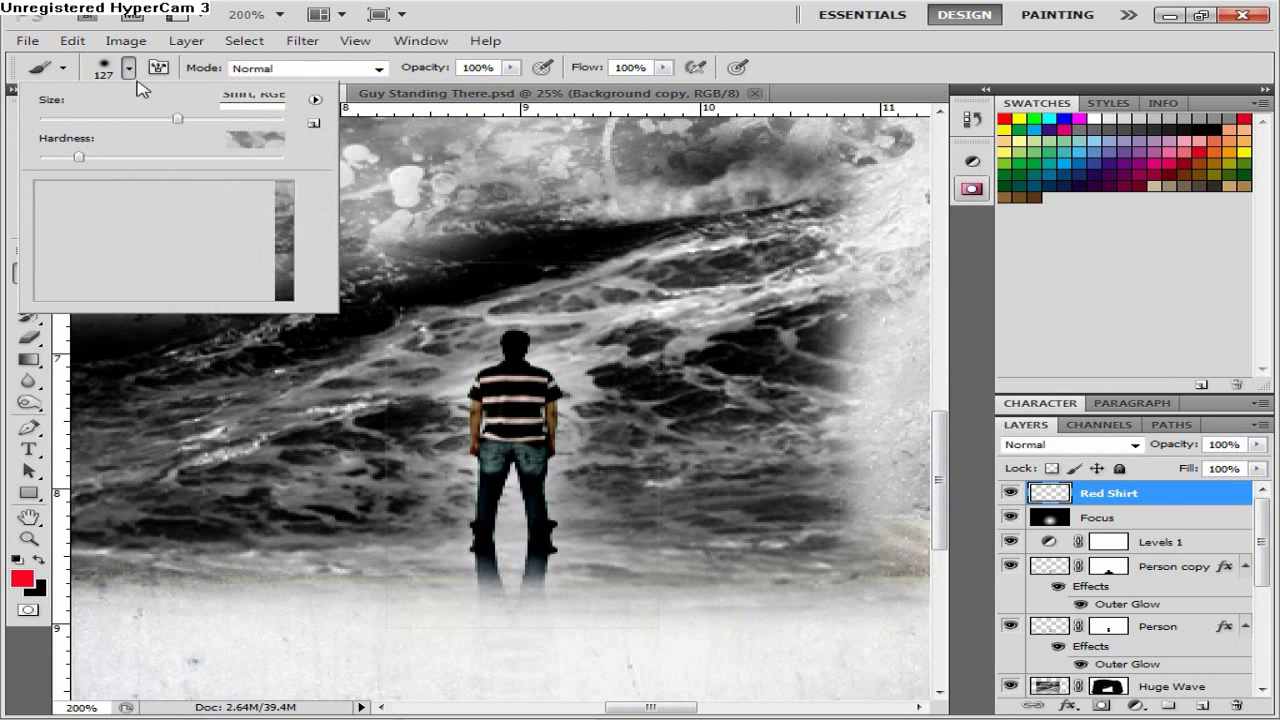
key("Return")
mouse_move(510, 412)
left_mouse_down()
mouse_move(522, 376)
mouse_move(507, 430)
mouse_move(495, 393)
left_mouse_up()
- Paint the shirt's remaining edges and sleeves red with a 5 px brush
left_click(129, 68)
left_click_drag(71, 123, 62, 124)
left_click(480, 297)
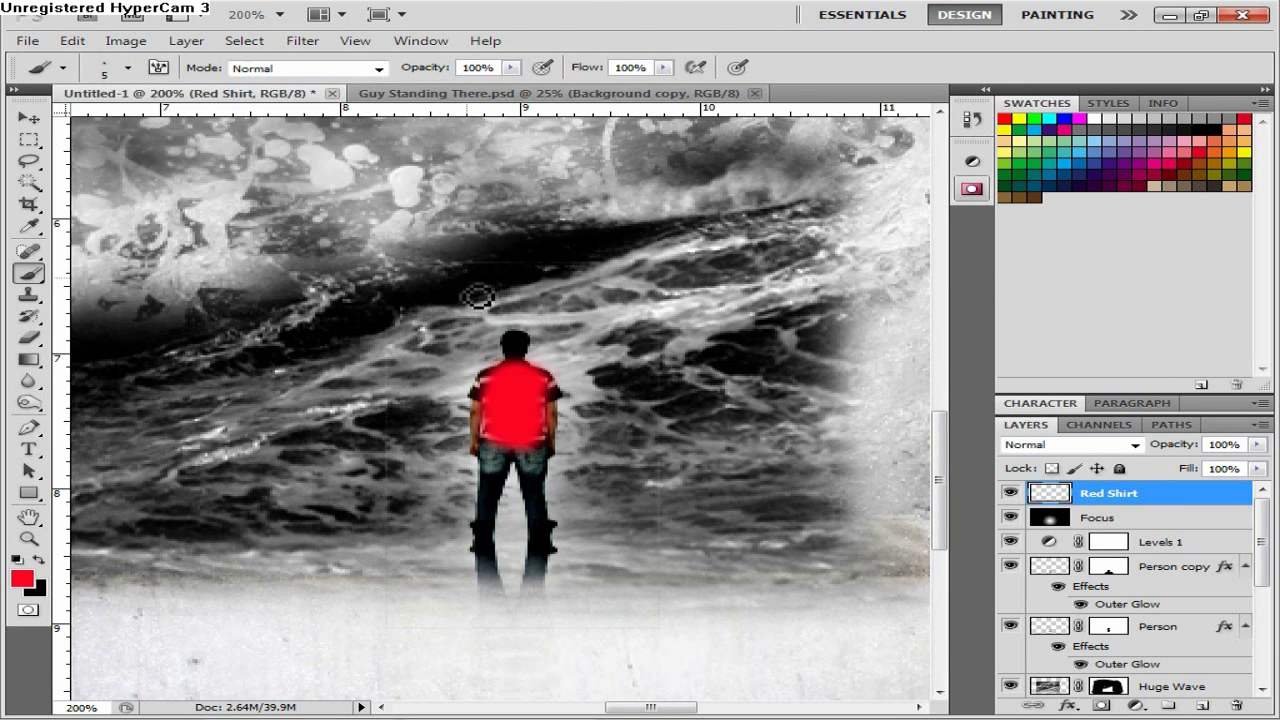
mouse_move(487, 402)
left_mouse_down()
mouse_move(517, 374)
mouse_move(568, 391)
mouse_move(557, 403)
mouse_move(495, 400)
mouse_move(498, 433)
mouse_move(551, 398)
left_mouse_up()
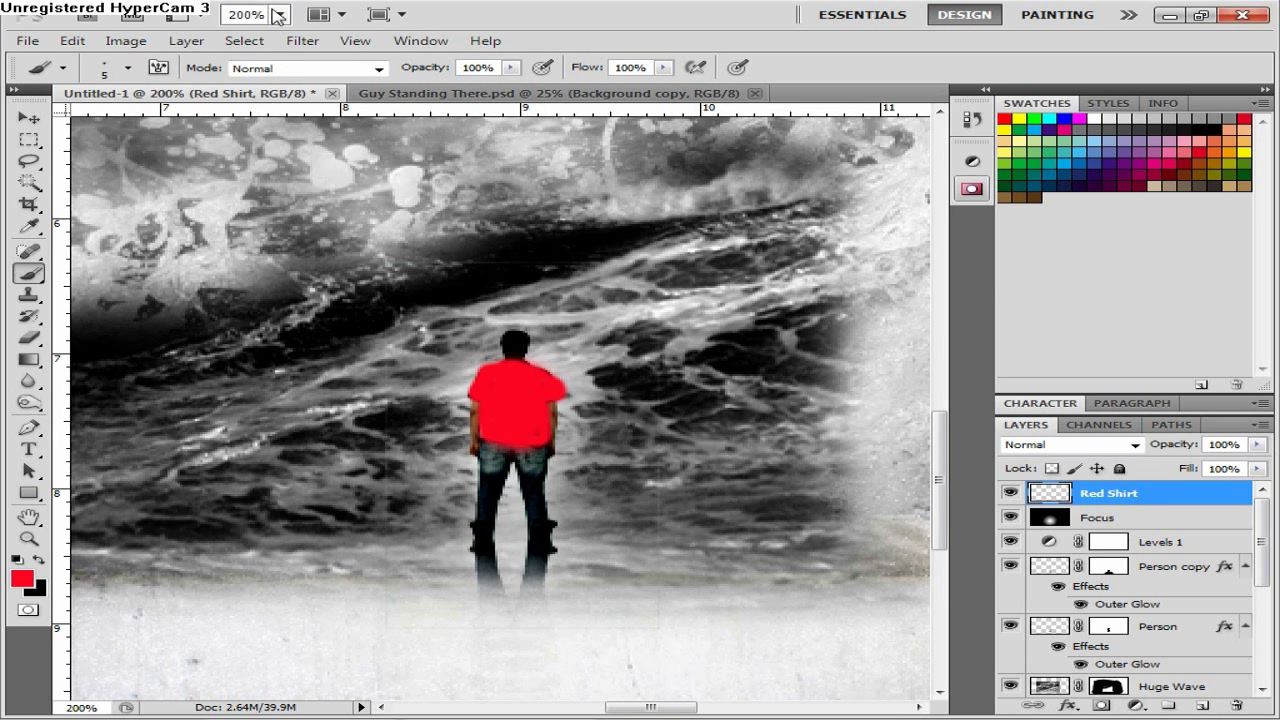
- Set the Red Shirt layer to Darker Color and mask out the red spill around the sleeves and shoulders with a 5 px hard brush
left_click(1125, 445)
left_click(1070, 118)
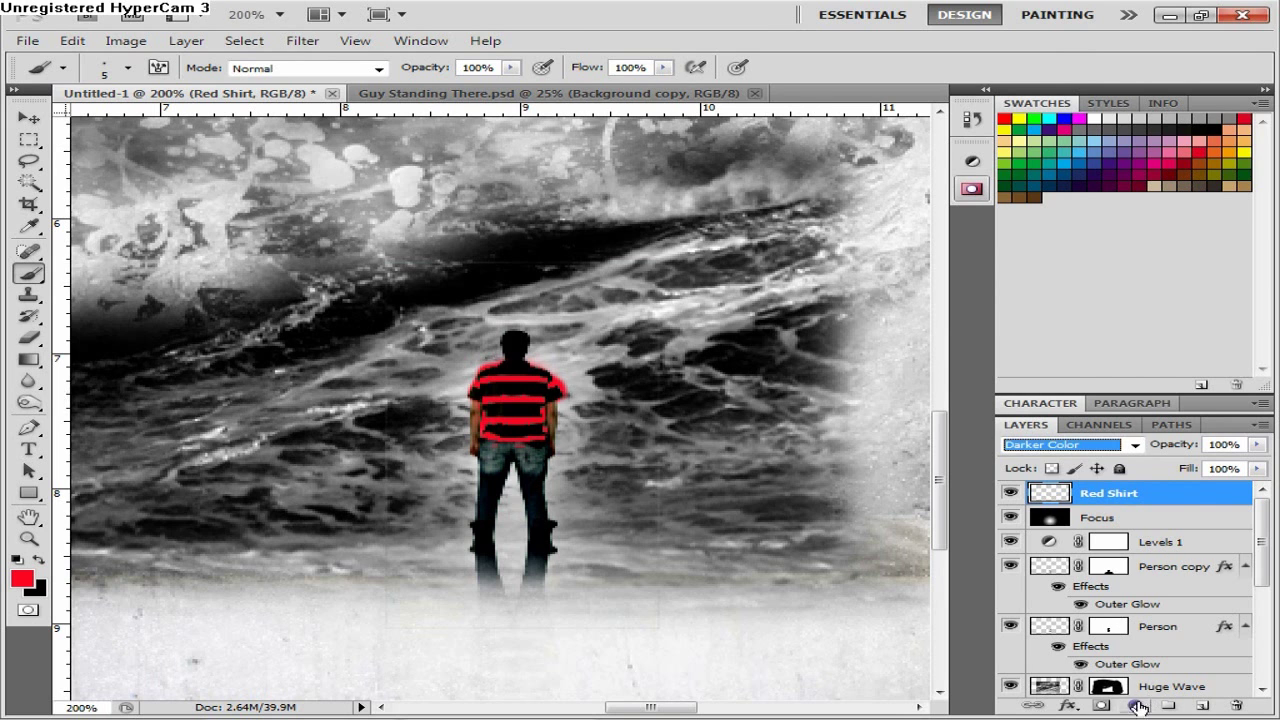
left_click(1101, 705)
left_click(128, 68)
left_click(93, 195)
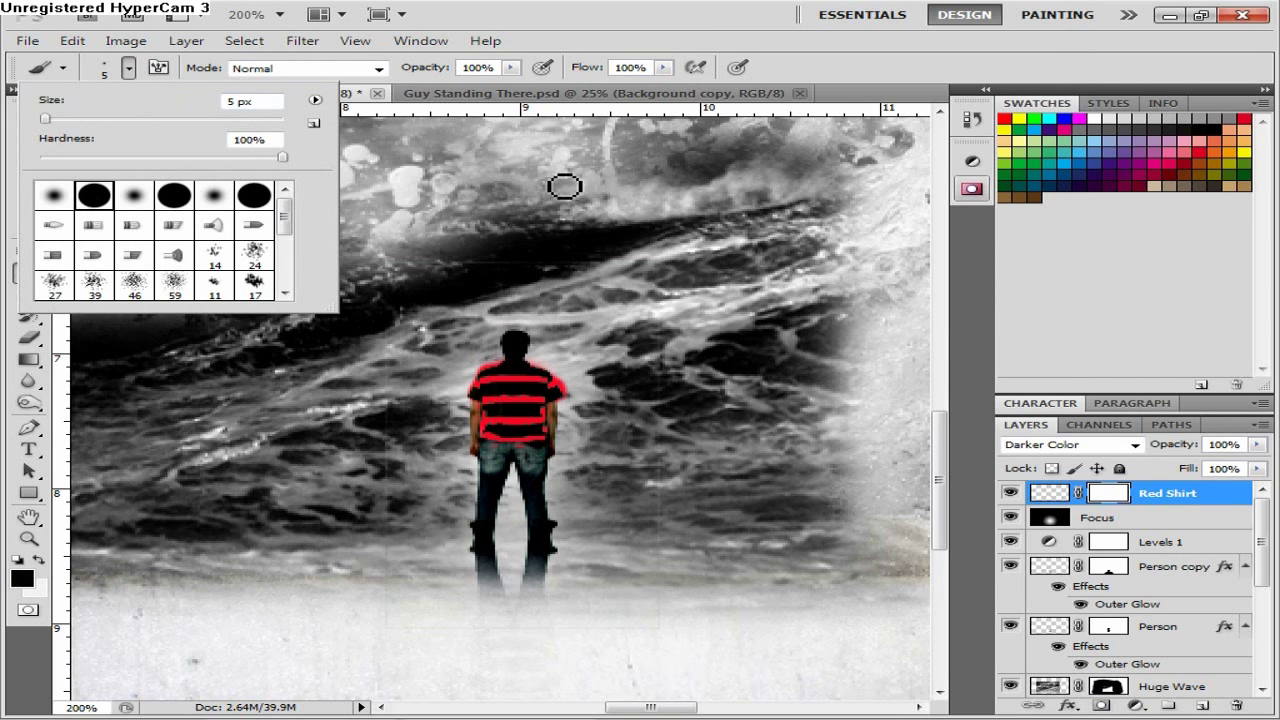
left_click_drag(582, 380, 574, 391)
left_click_drag(505, 370, 470, 412)
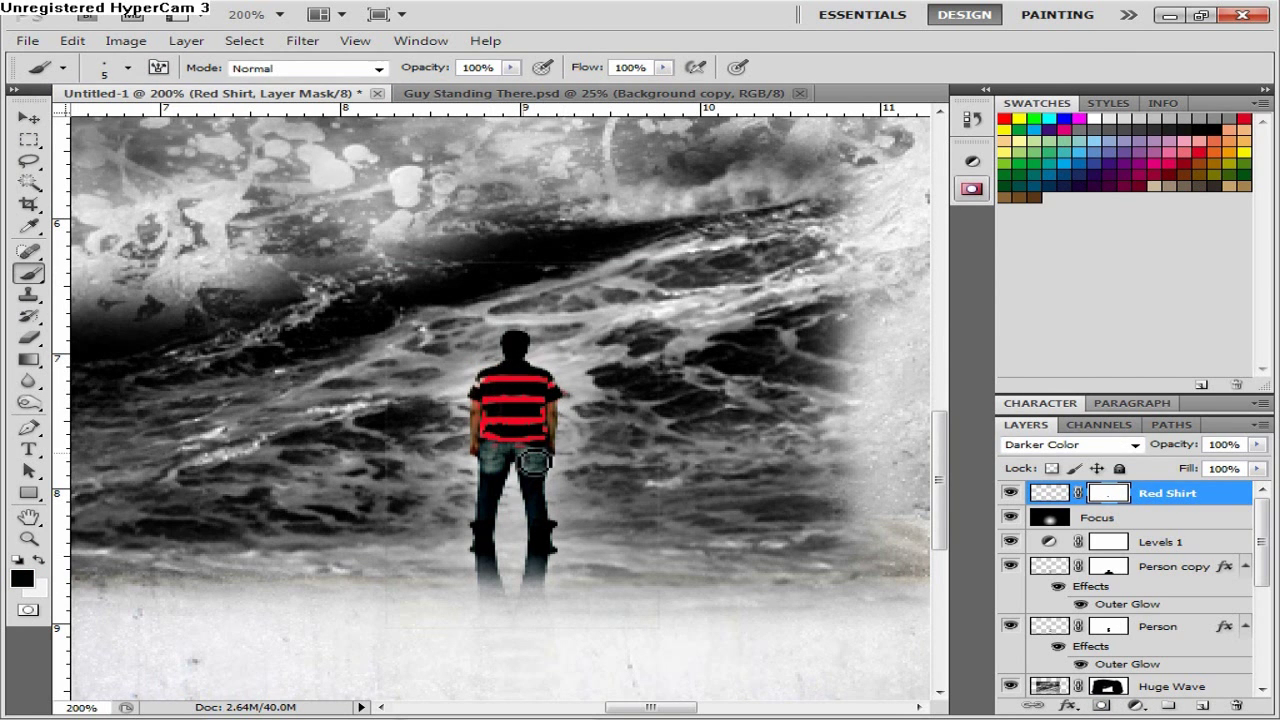
- Set the Red Shirt layer's opacity to 76%
left_click(280, 15)
left_click(250, 58)
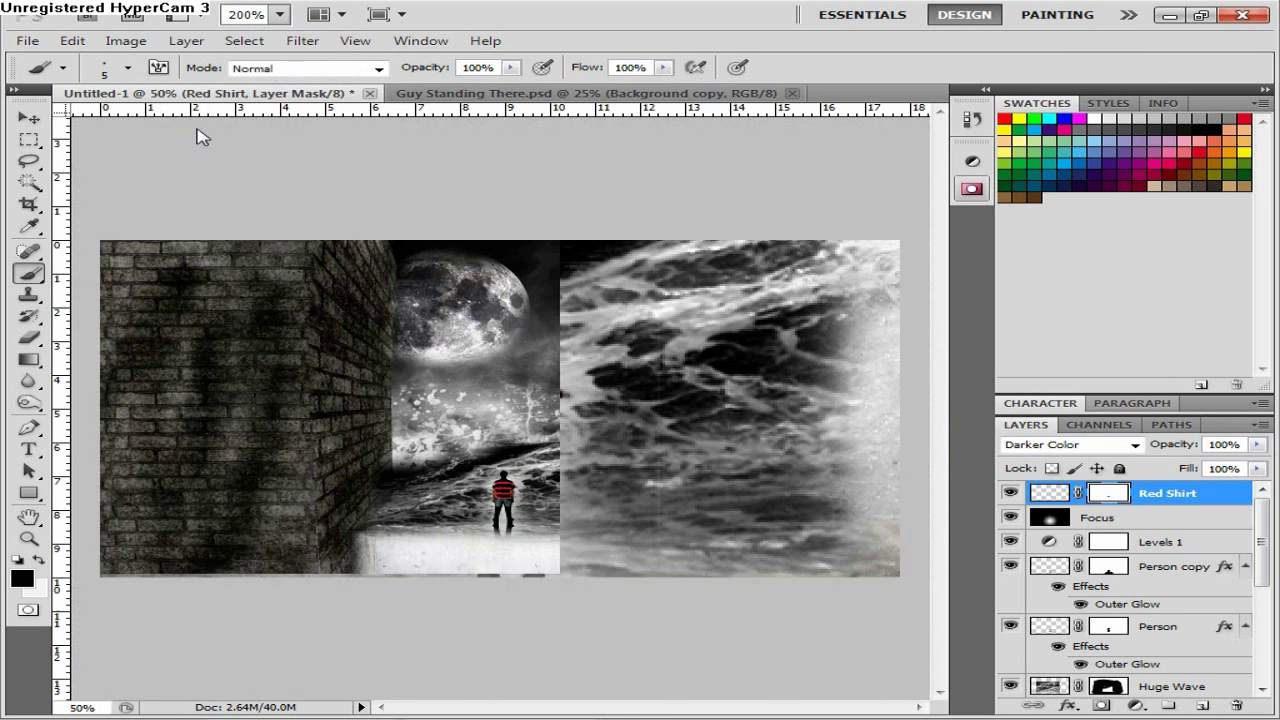
left_click_drag(1257, 444, 1228, 467)
left_click(1120, 300)
left_click(872, 243)
- Add a Color Balance adjustment layer, shift its shadows and midtones toward cyan and blue, and set its opacity to 67%
left_click(985, 91)
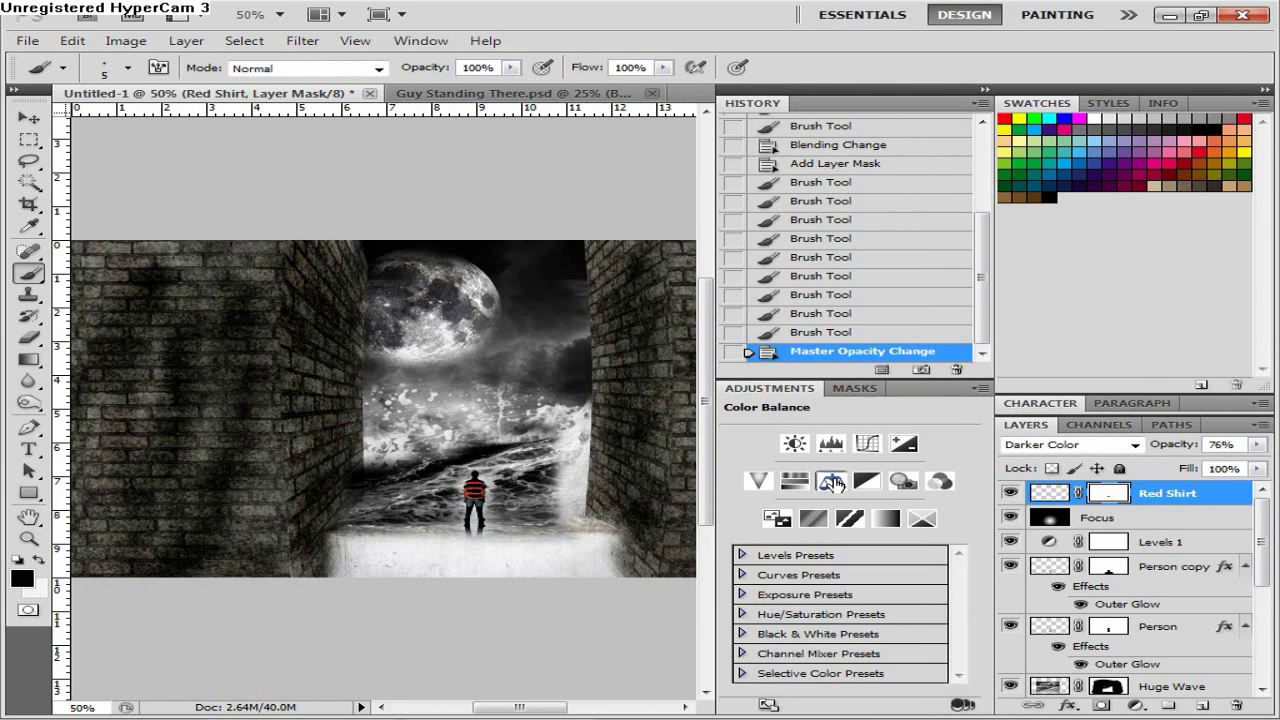
left_click(831, 482)
type("-3")
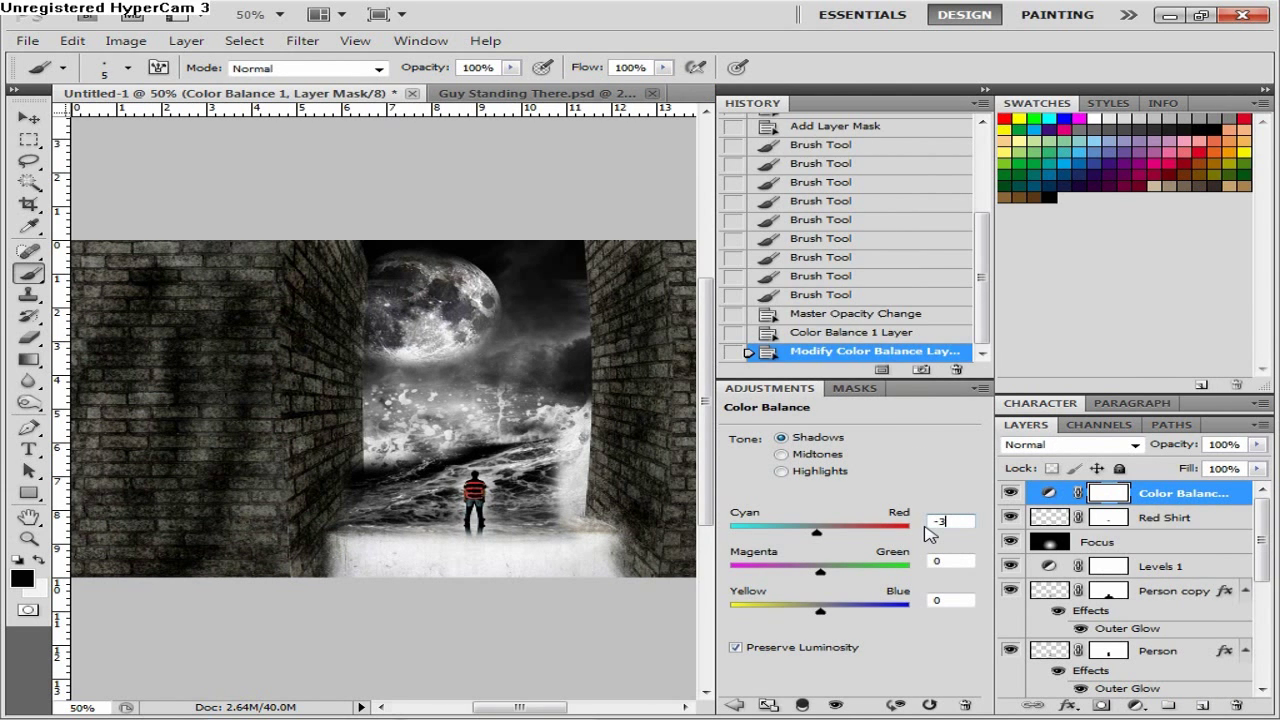
type("16")
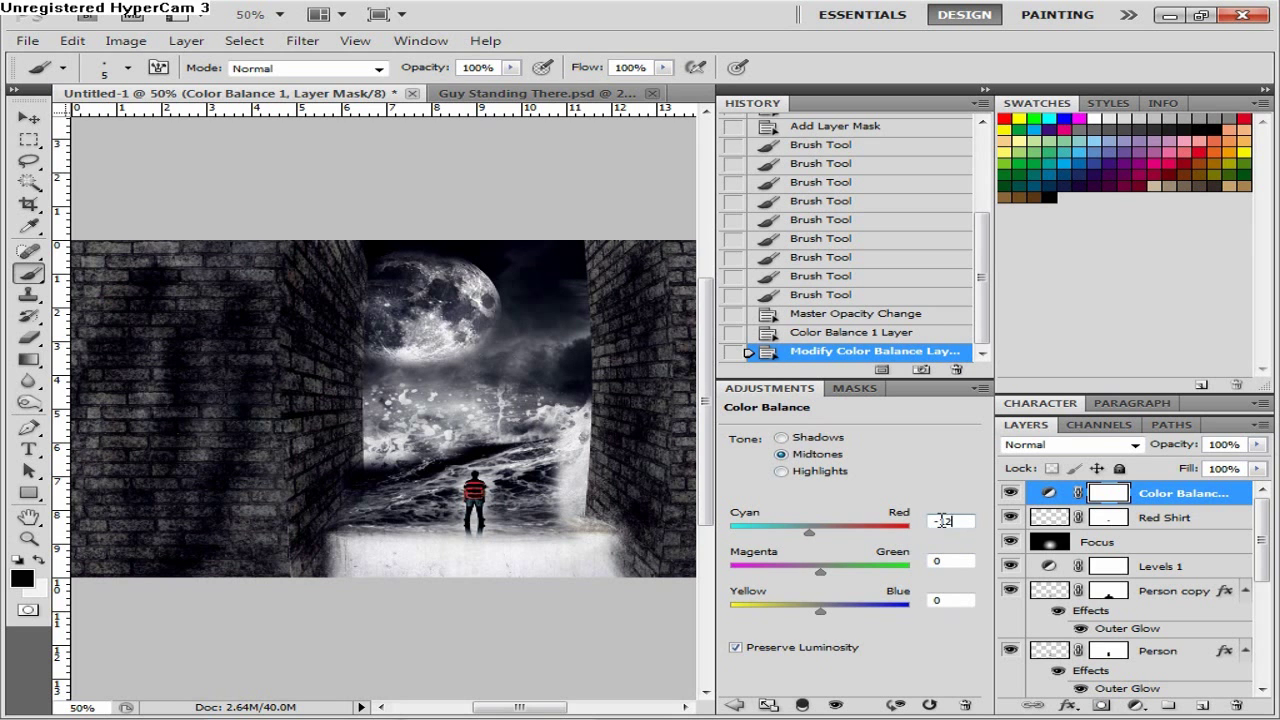
left_click(985, 91)
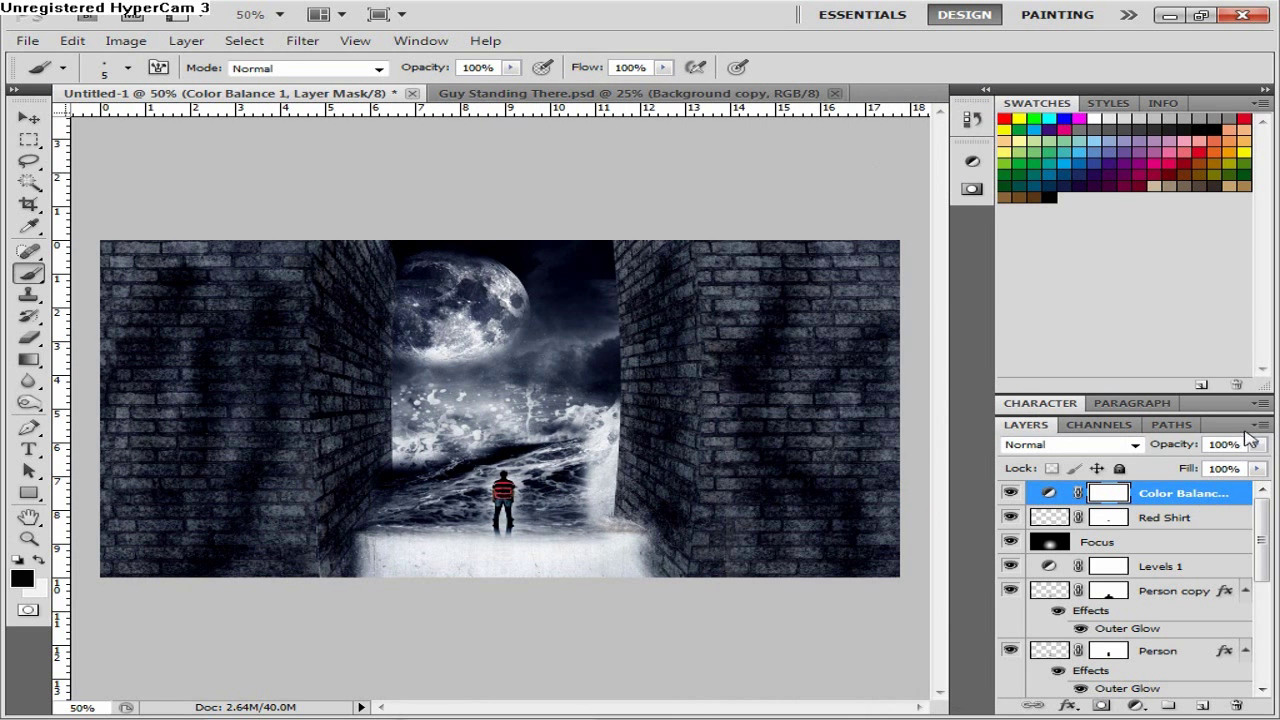
left_click_drag(1256, 450, 1214, 466)
left_click(1104, 492)
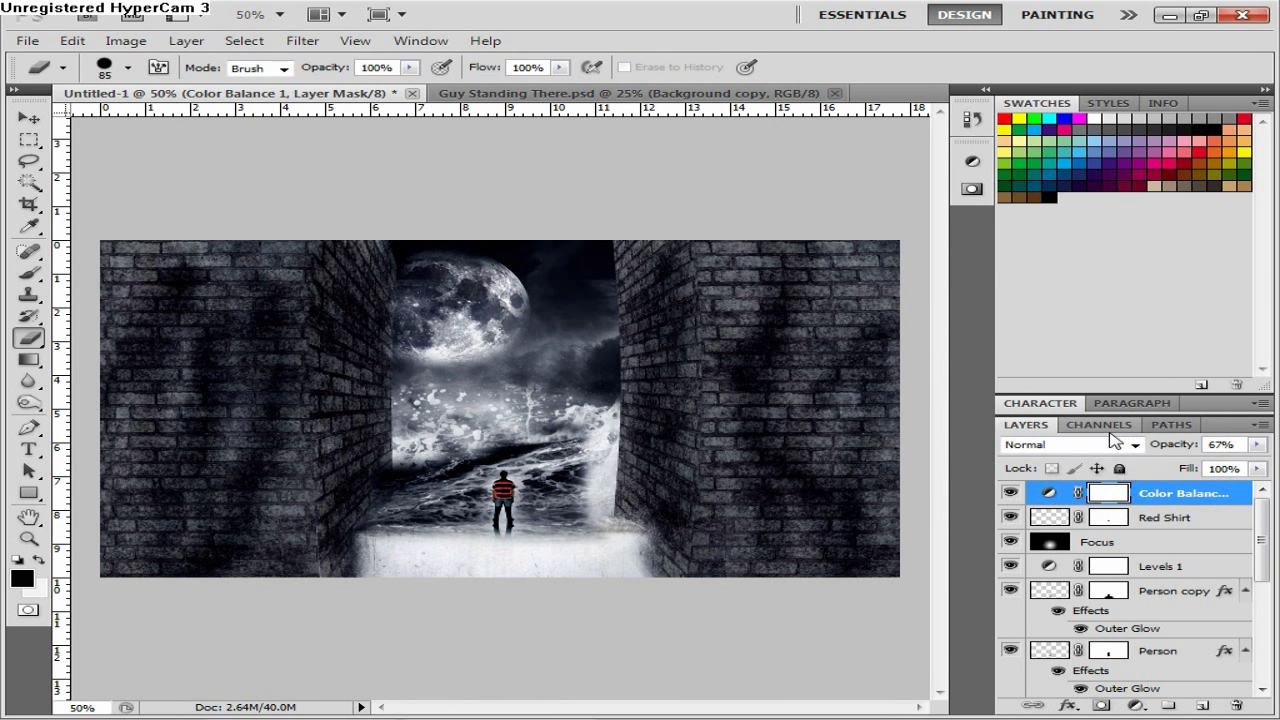
- Stamp all visible layers into a new layer named MErge and apply a Lens Correction vignette of -100 with midpoint +46
key("ctrl+alt+shift+e")
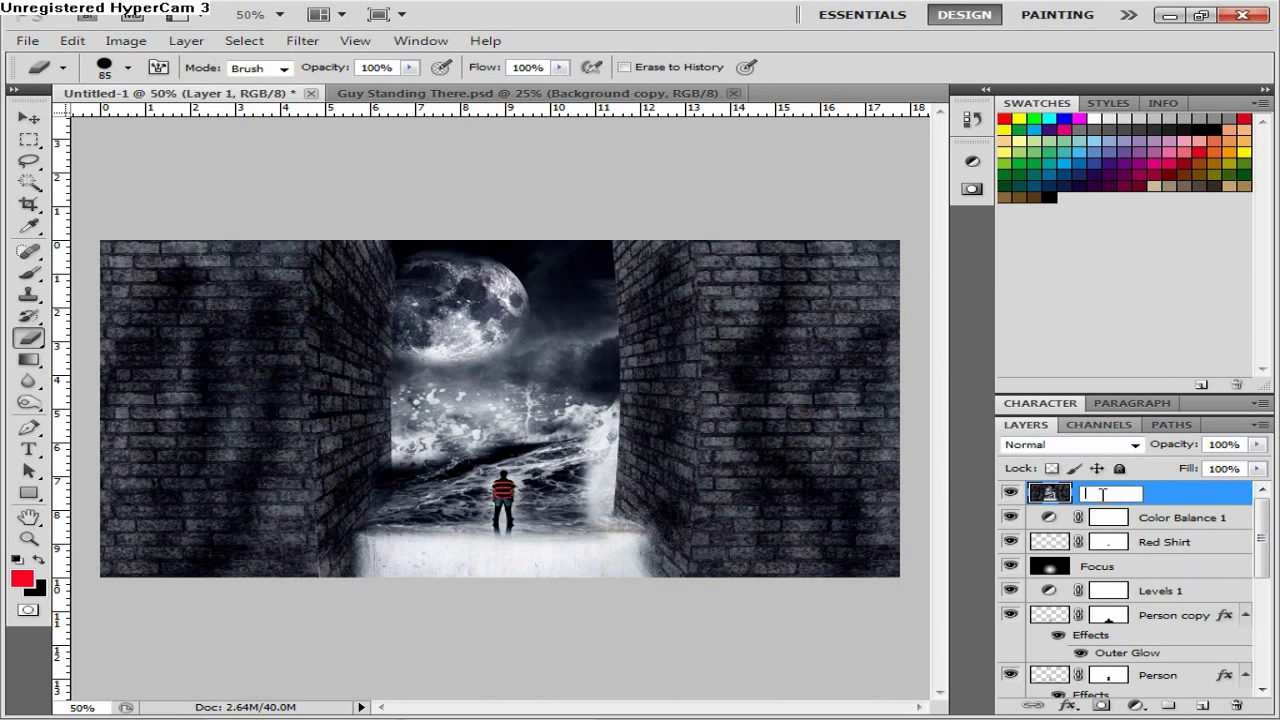
key("Return")
left_click(302, 40)
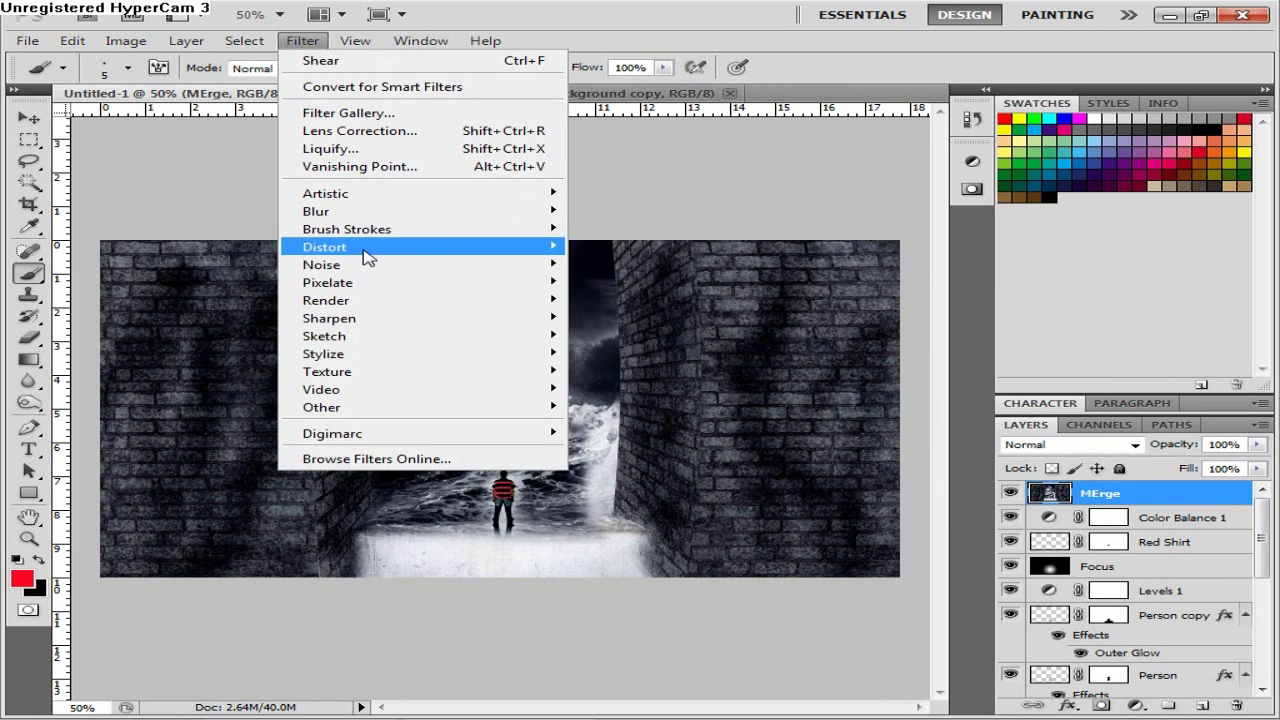
left_click(453, 130)
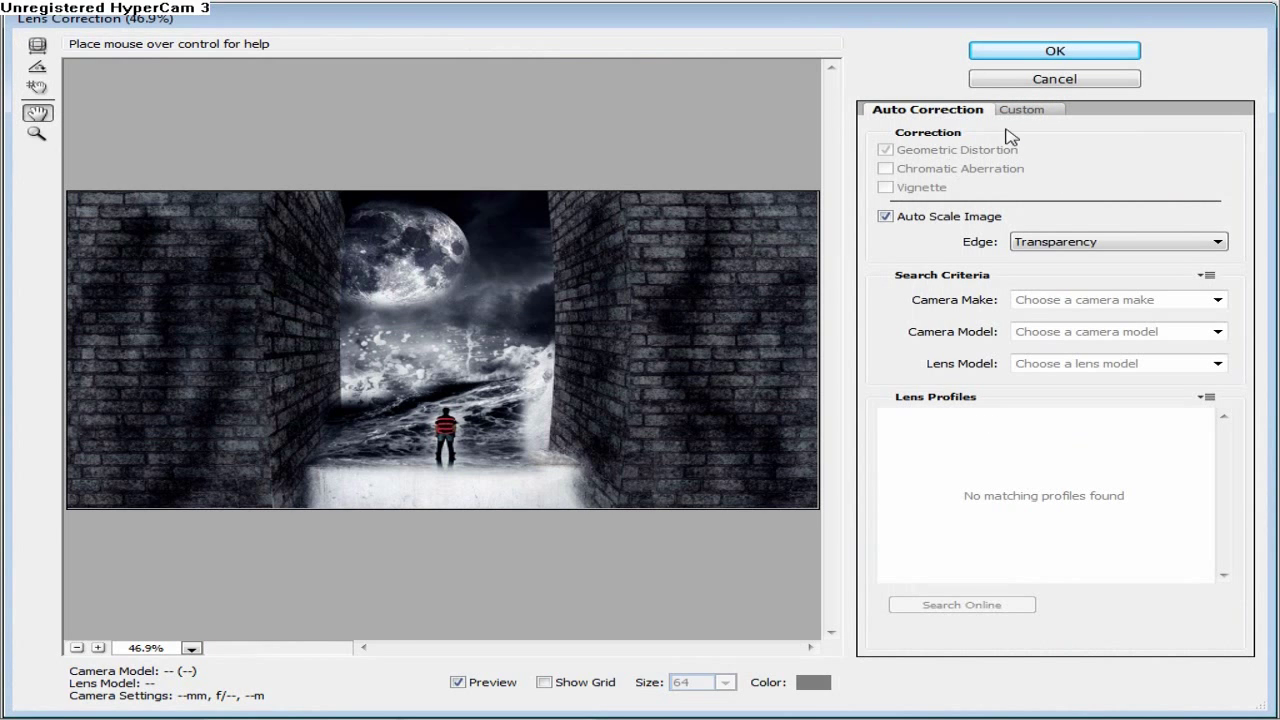
left_click(1026, 109)
left_click_drag(1052, 394, 837, 403)
mouse_move(1055, 444)
left_mouse_down()
mouse_move(987, 448)
mouse_move(1043, 449)
left_mouse_up()
left_click(1017, 52)
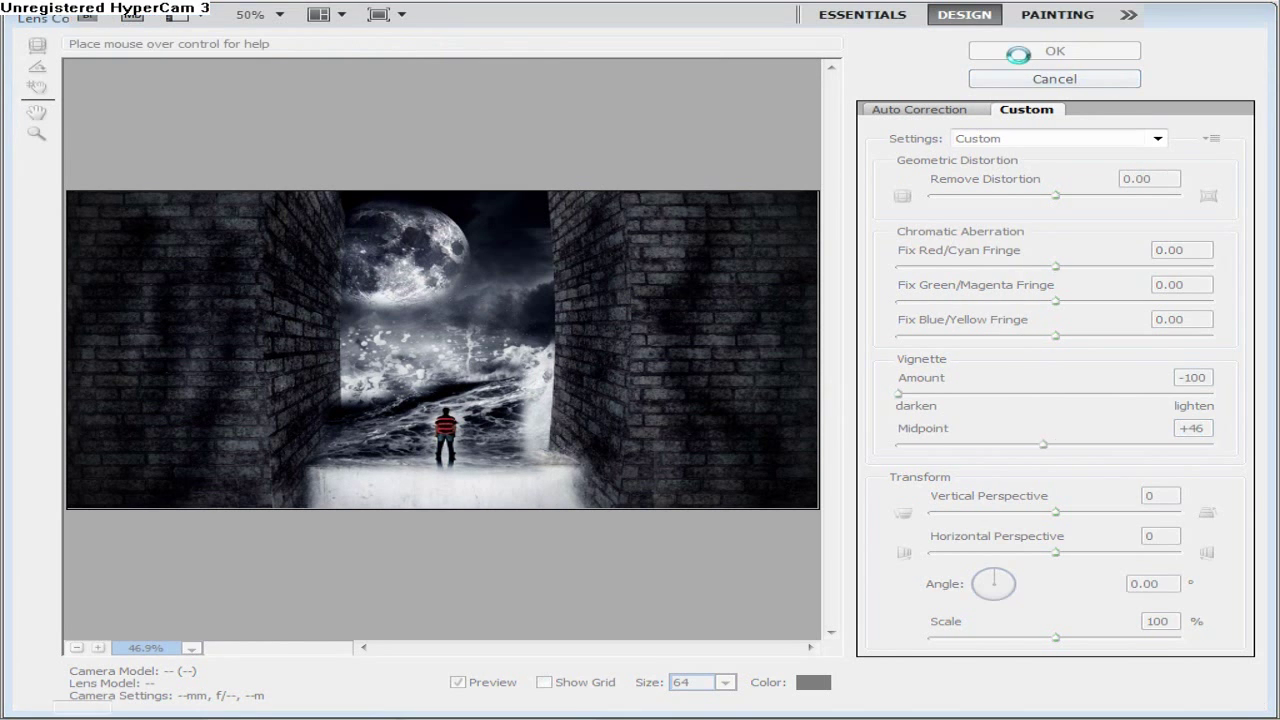
- Duplicate the MErge layer as Sharpen and apply a High Pass filter with a lowered radius to it
key("ctrl+j")
double_click(1085, 491)
type("Sharpen")
key("Return")
left_click(303, 41)
mouse_move(377, 408)
left_click(596, 425)
left_click_drag(563, 417, 522, 414)
left_click(779, 163)
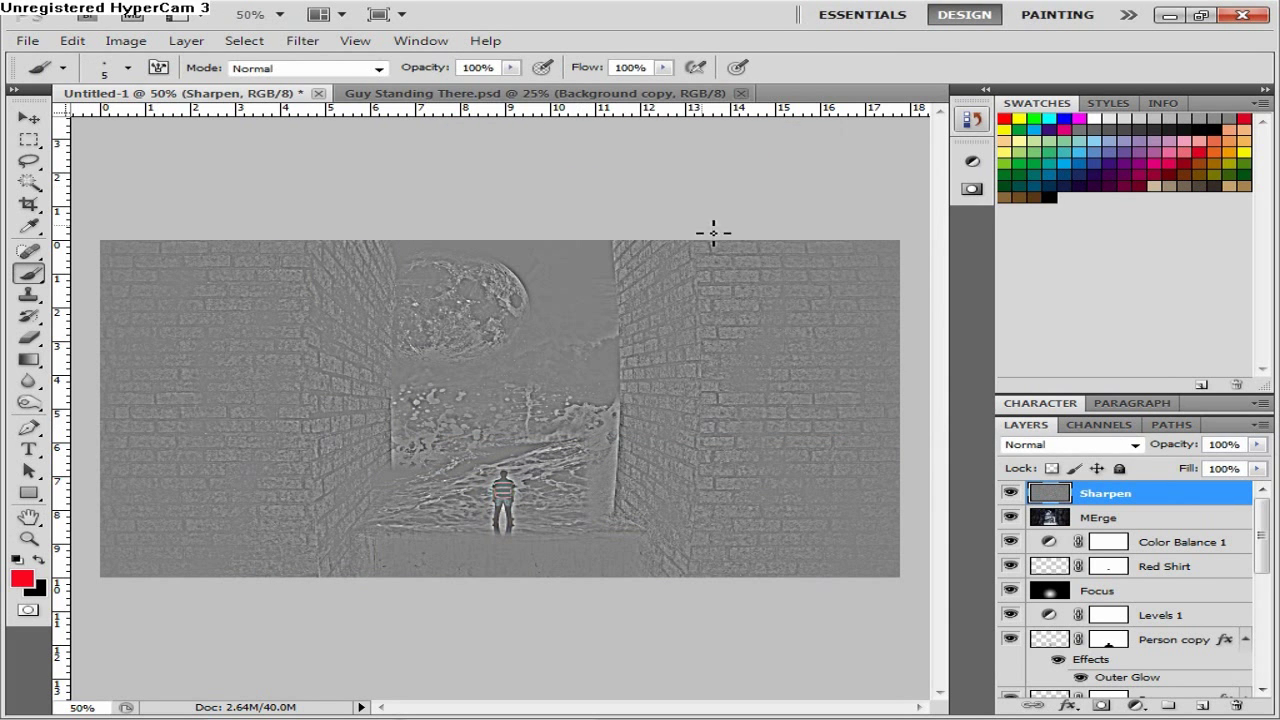
- Set the Sharpen layer to Linear Light blending at 59% opacity
left_click(1085, 444)
left_click(1036, 293)
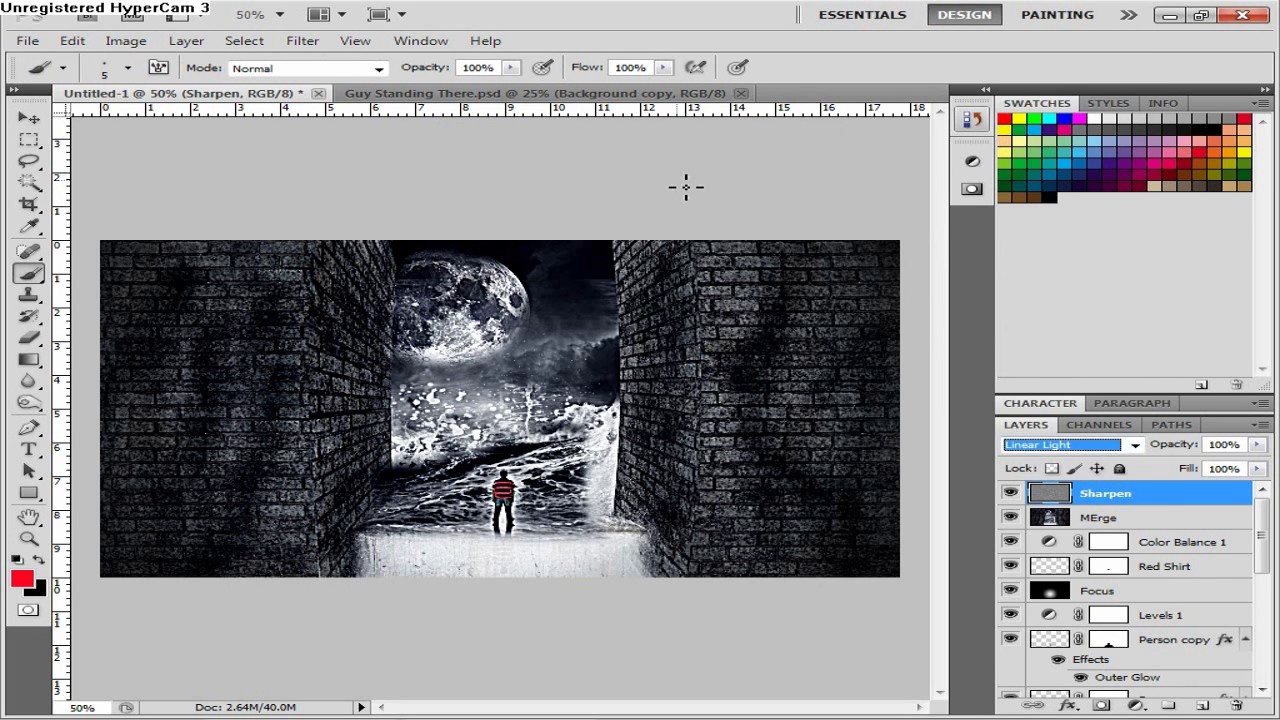
left_click_drag(1257, 444, 1198, 467)
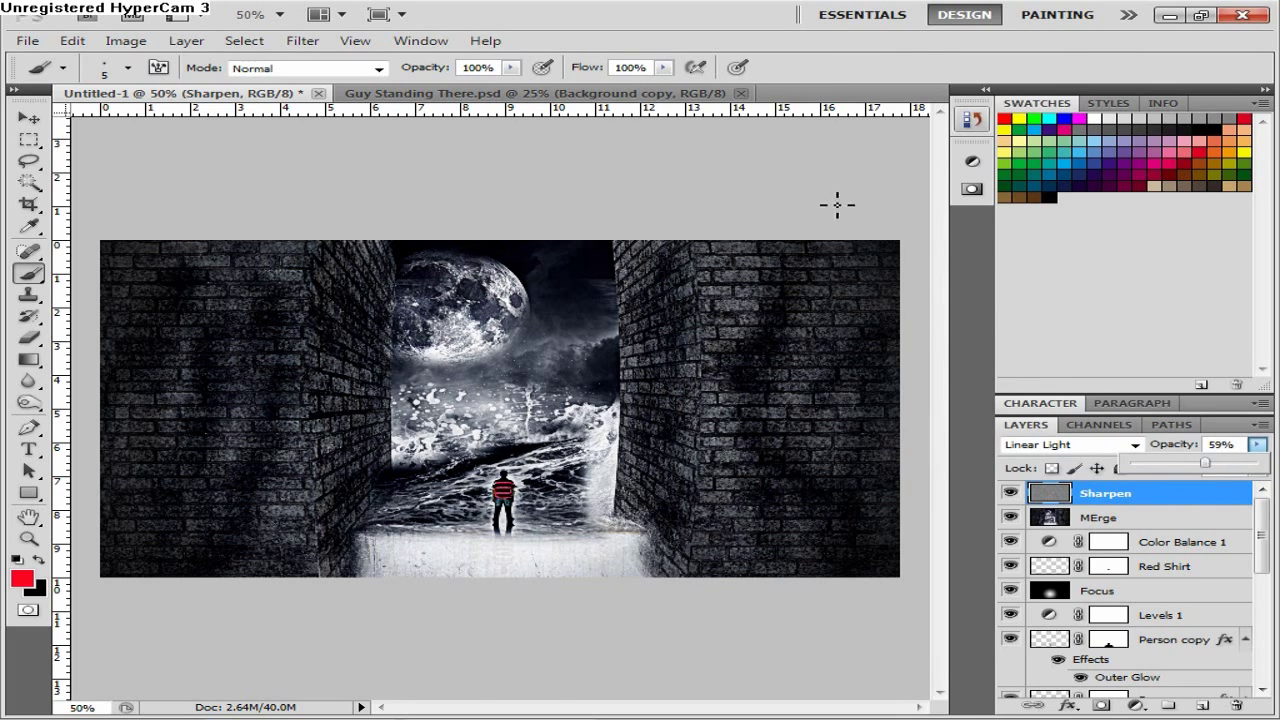